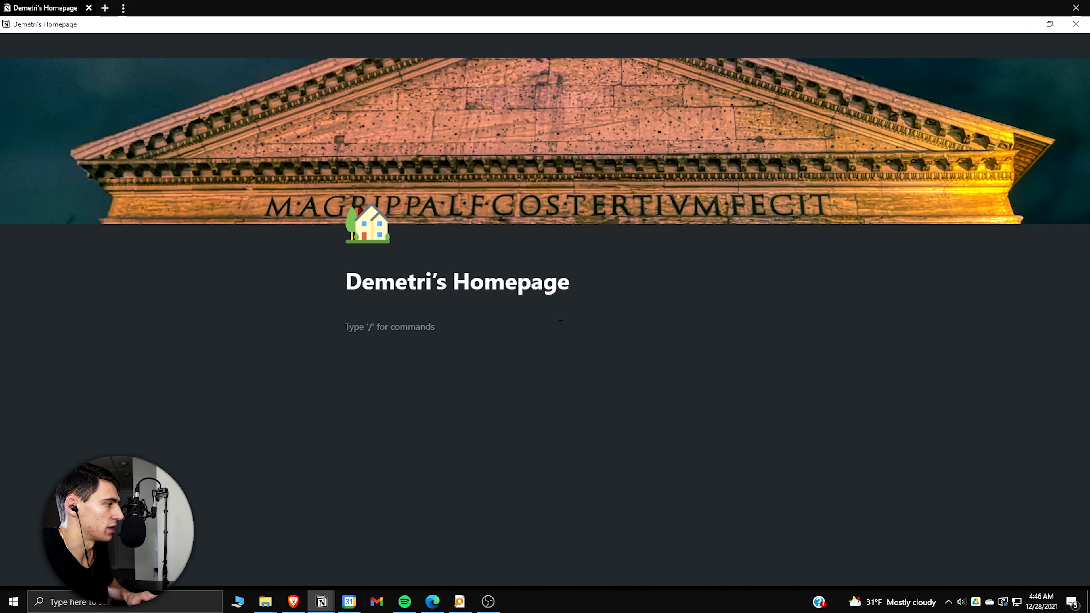
Add a medium (level 2) section heading reading "Schedule and Tasks:" below the page title.
{"action": "key", "text": "Return"}
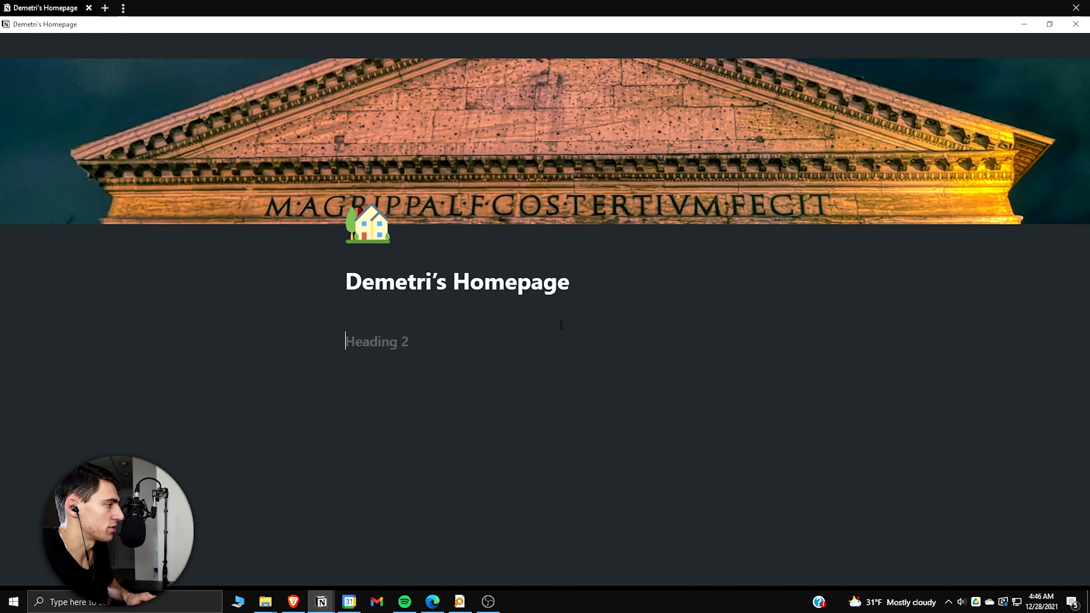
{"action": "type", "text": "SC"}
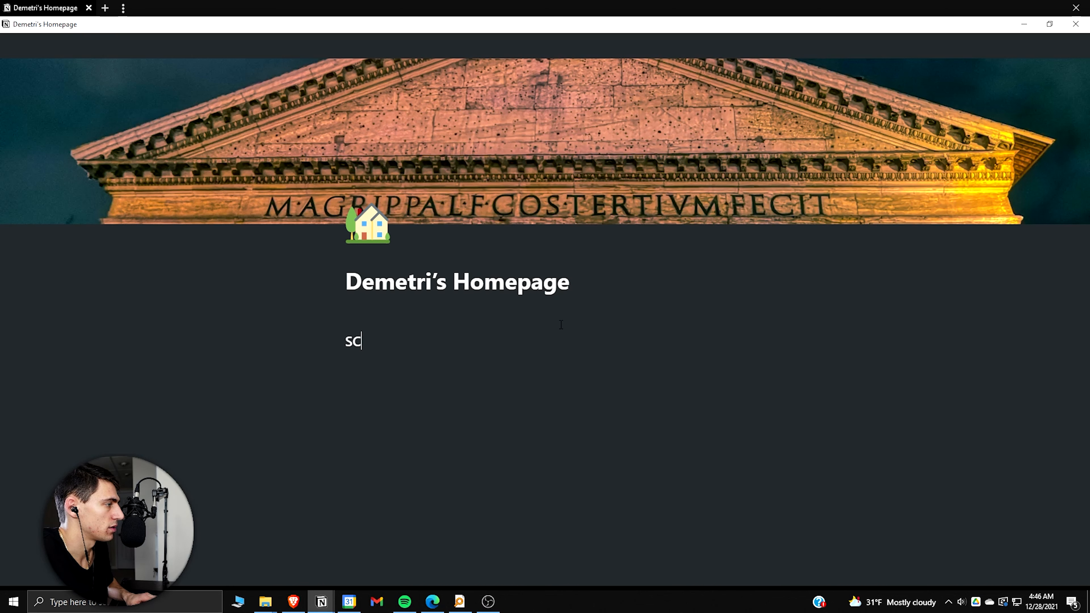
{"action": "type", "text": "h"}
{"action": "key", "text": "BackSpace"}
{"action": "key", "text": "BackSpace"}
{"action": "type", "text": "chedule and Tasks"}
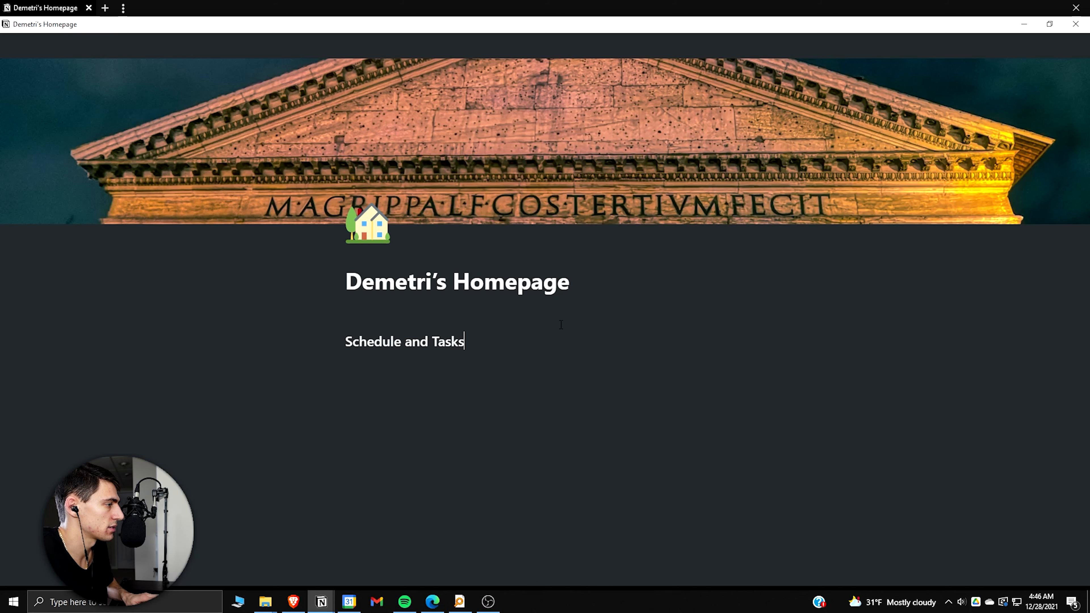
{"action": "type", "text": ":"}
Insert a divider directly beneath the "Schedule and Tasks:" heading.
{"action": "key", "text": "Return"}
{"action": "type", "text": "/i"}
{"action": "key", "text": "BackSpace"}
{"action": "type", "text": "div"}
{"action": "key", "text": "Return"}
Duplicate the heading together with its divider and empty line three times.
{"action": "left_click_drag", "start_coordinate": [476, 372], "coordinate": [390, 322]}
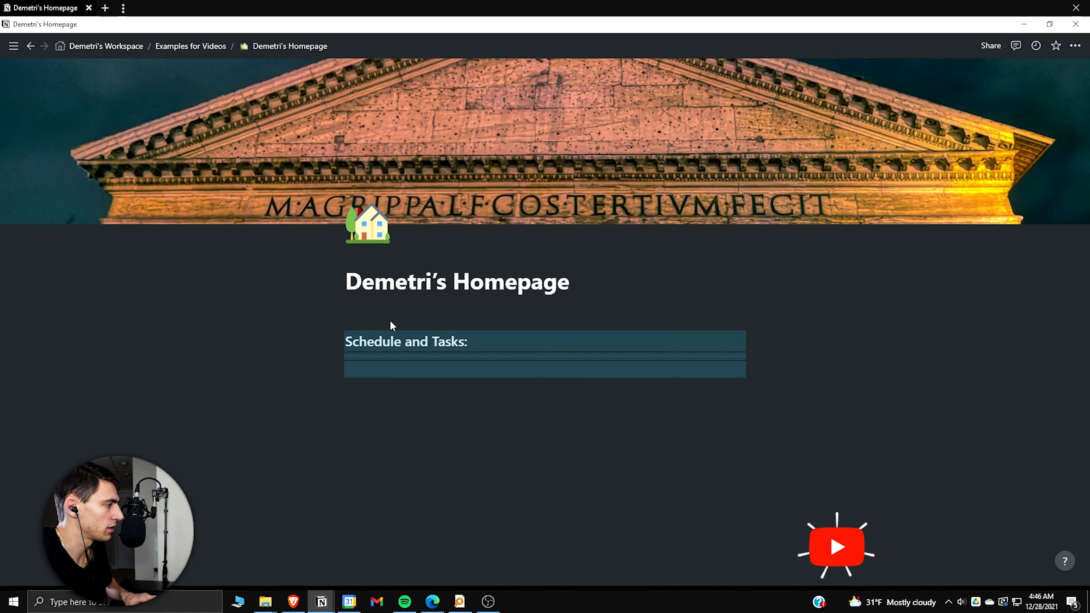
{"action": "key", "text": "ctrl+d"}
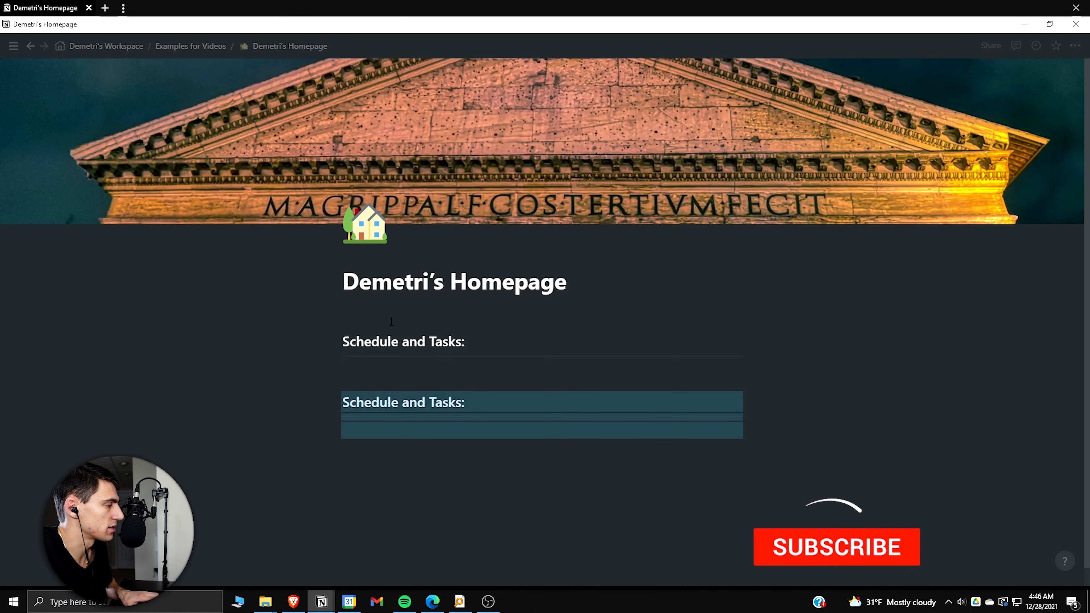
{"action": "key", "text": "ctrl+d"}
{"action": "key", "text": "ctrl+d"}
Arrange the four heading-and-divider sections in two side-by-side columns, two sections per column, removing the surplus empty line.
{"action": "scroll", "coordinate": [511, 394], "scroll_direction": "down", "scroll_amount": 3}
{"action": "left_click_drag", "start_coordinate": [494, 277], "coordinate": [753, 207]}
{"action": "left_click_drag", "start_coordinate": [328, 322], "coordinate": [313, 293]}
{"action": "left_click_drag", "start_coordinate": [335, 382], "coordinate": [577, 329]}
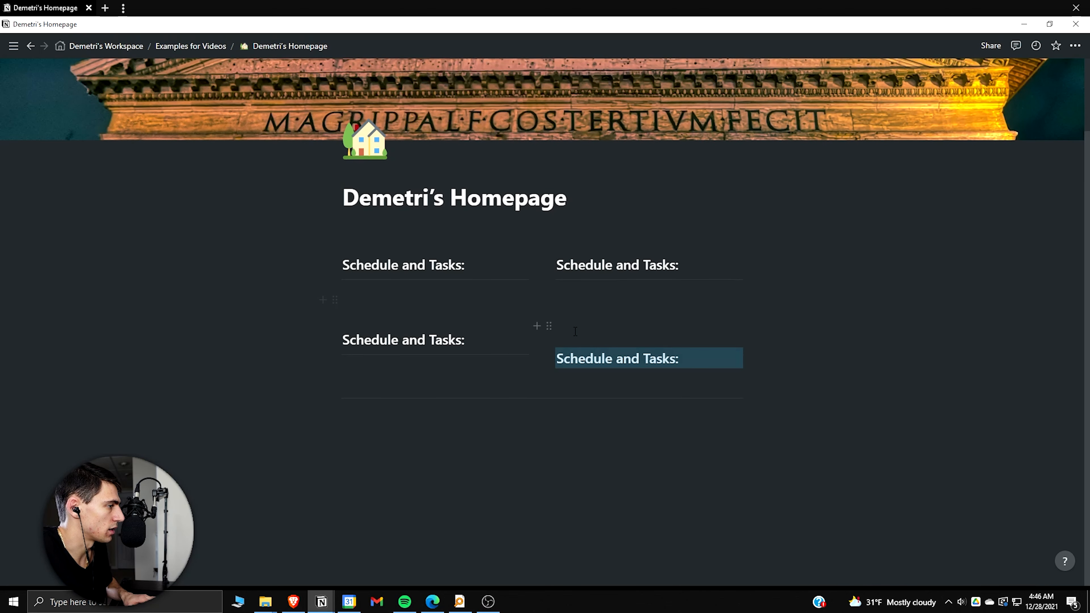
{"action": "left_click", "coordinate": [575, 334]}
{"action": "key", "text": "BackSpace"}
{"action": "left_click_drag", "start_coordinate": [335, 398], "coordinate": [616, 355]}
Add six empty lines below the two-column sections.
{"action": "left_click", "coordinate": [460, 432]}
{"action": "key", "text": "Return"}
{"action": "key", "text": "Return"}
{"action": "key", "text": "Return"}
{"action": "key", "text": "Return"}
{"action": "key", "text": "Return"}
{"action": "key", "text": "Return"}
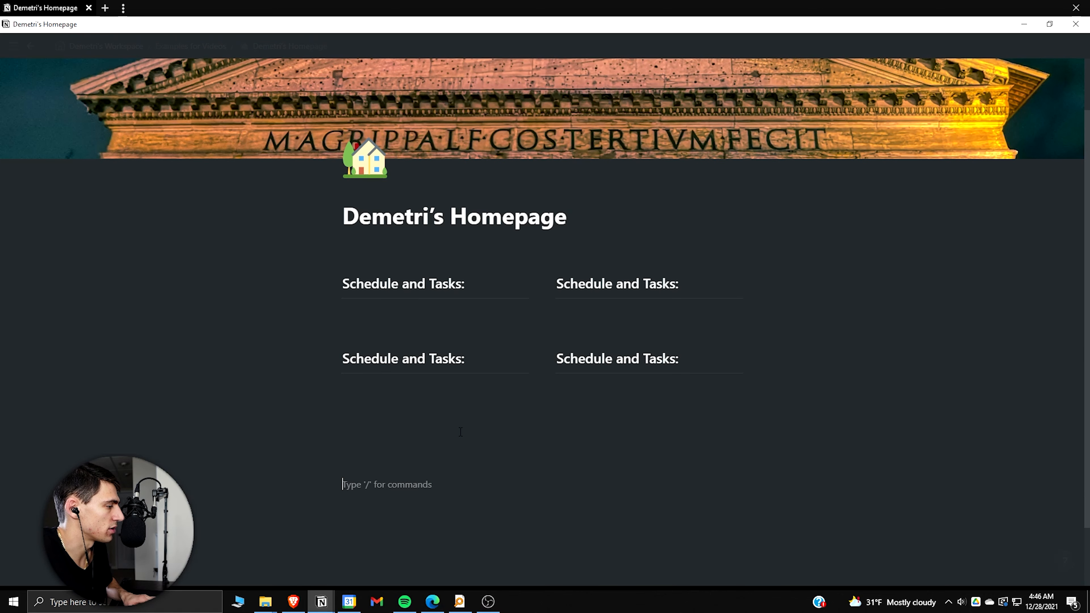
Move spare empty lines under the dividers of both lower sections and the first column's upper section.
{"action": "scroll", "coordinate": [351, 430], "scroll_direction": "down", "scroll_amount": 1}
{"action": "left_click_drag", "start_coordinate": [330, 481], "coordinate": [418, 317]}
{"action": "left_click_drag", "start_coordinate": [334, 463], "coordinate": [627, 323]}
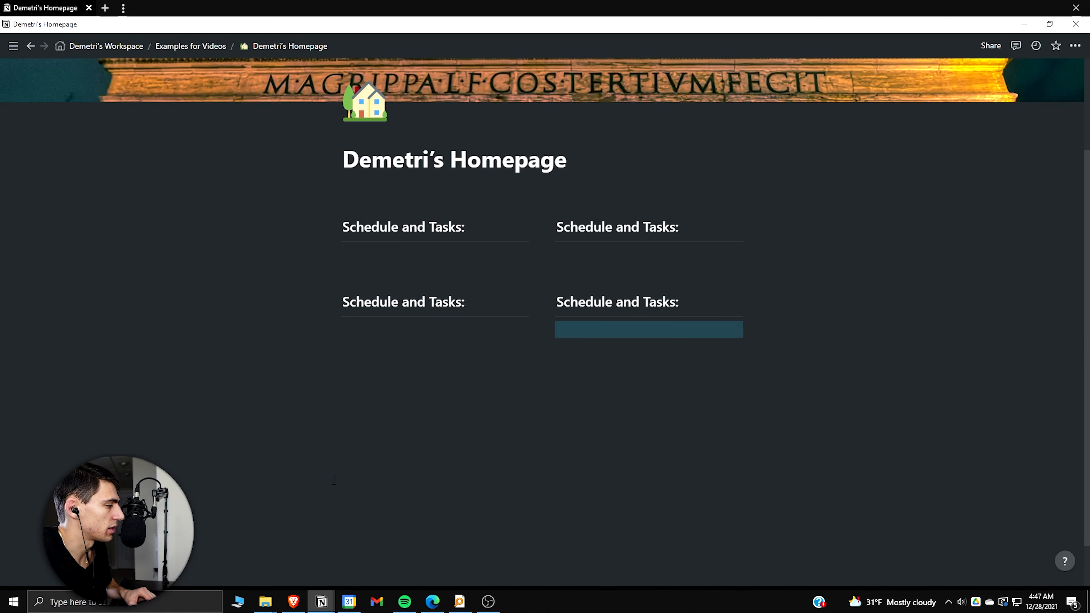
{"action": "left_click_drag", "start_coordinate": [334, 465], "coordinate": [394, 245]}
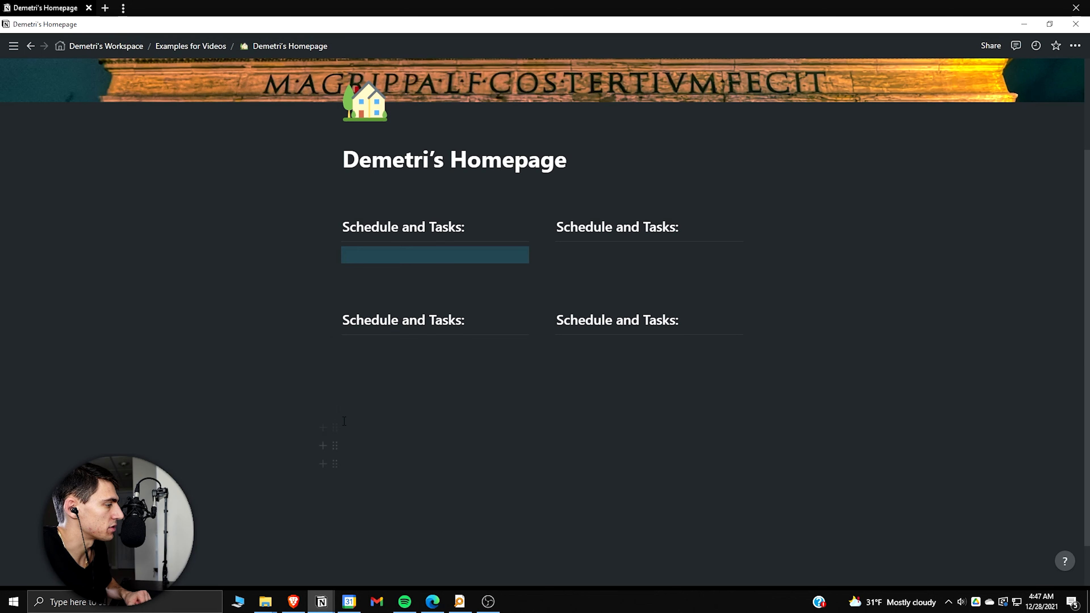
Rename the second column's upper heading to "Resources:".
{"action": "scroll", "coordinate": [644, 241], "scroll_direction": "up", "scroll_amount": 1}
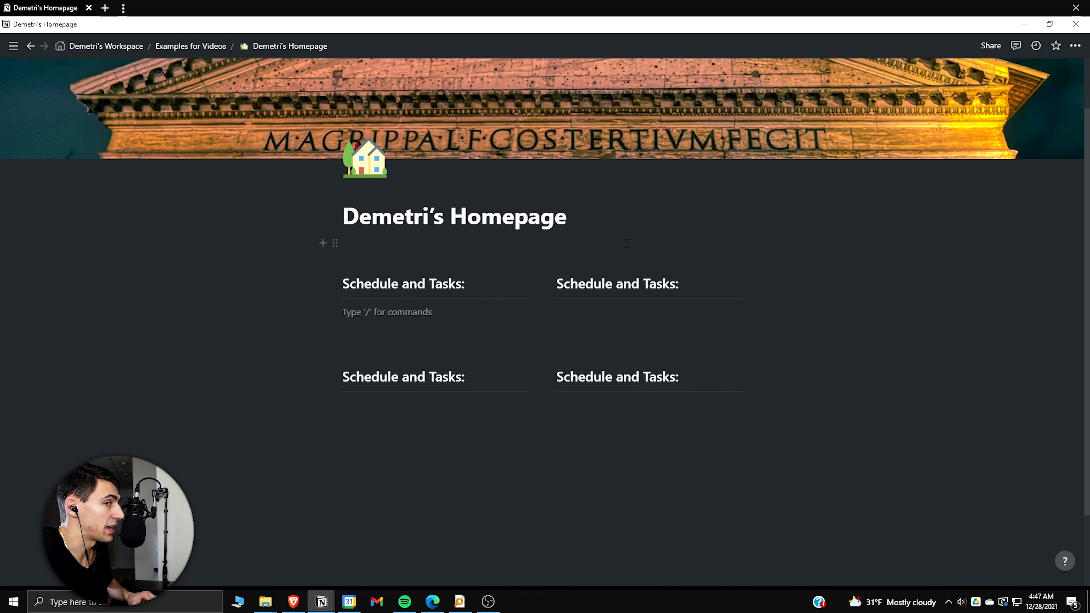
{"action": "triple_click", "coordinate": [624, 287]}
{"action": "type", "text": "Resou"}
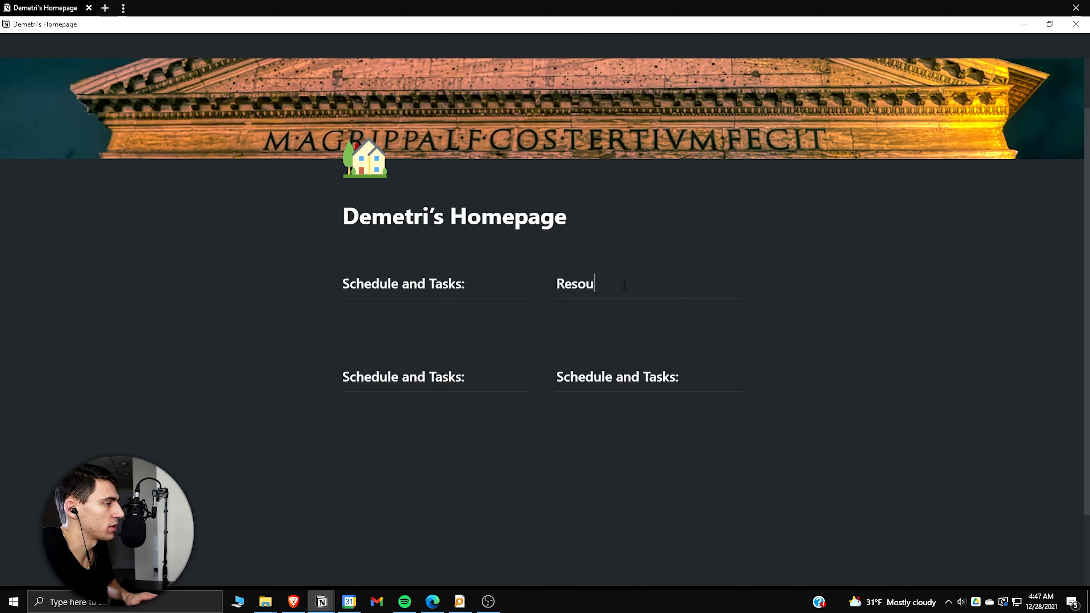
{"action": "type", "text": "rces:"}
Rename the lower headings to "Goals and Ideas:" in the first column and "Work:" in the second.
{"action": "scroll", "coordinate": [624, 285], "scroll_direction": "down", "scroll_amount": 1}
{"action": "triple_click", "coordinate": [450, 334]}
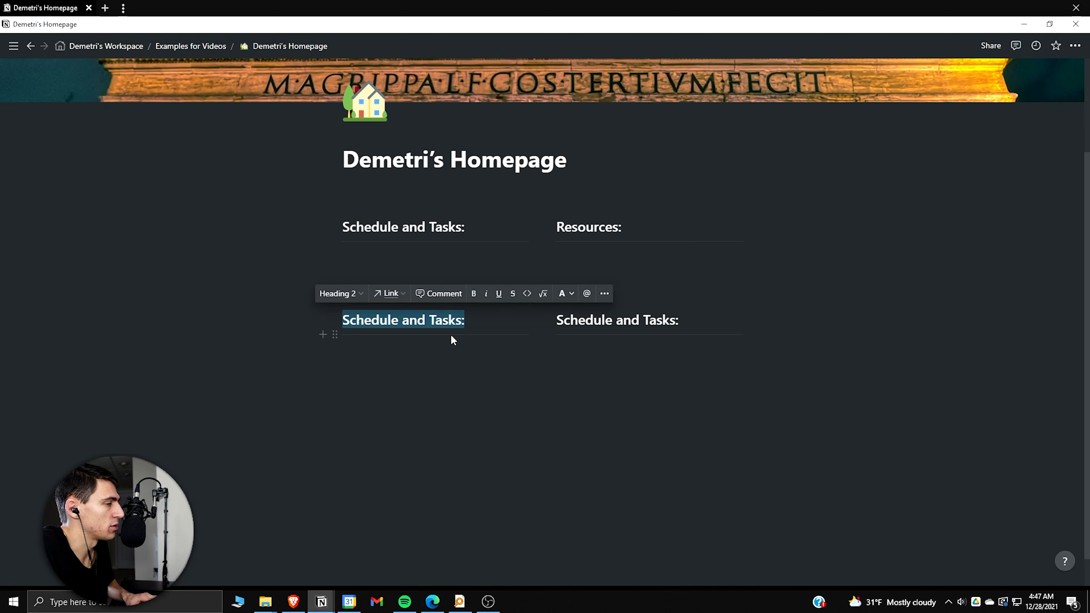
{"action": "type", "text": "Goals and Ideas:"}
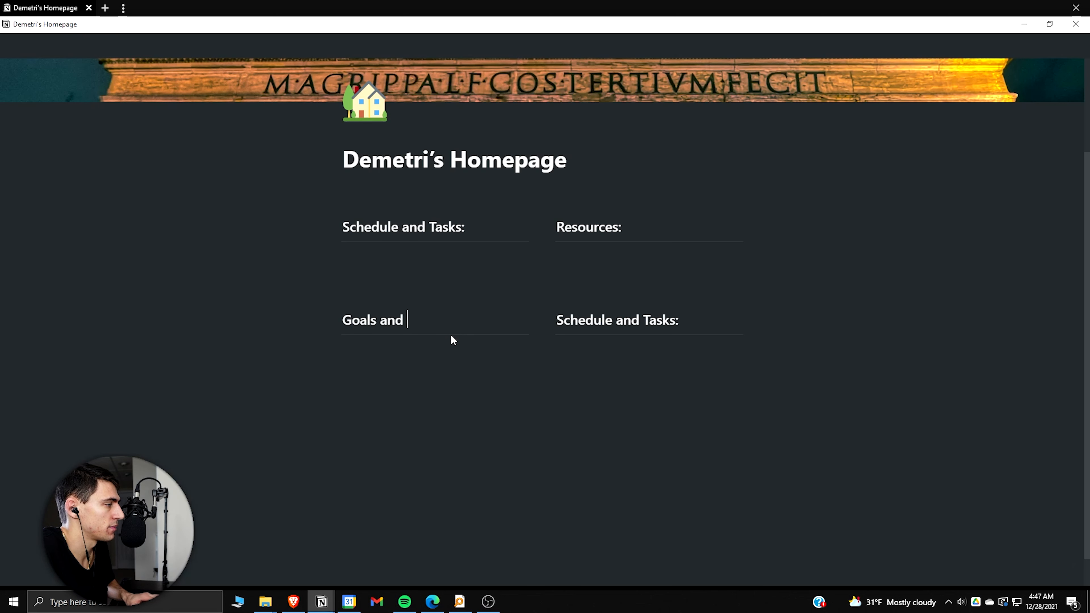
{"action": "triple_click", "coordinate": [591, 318]}
{"action": "type", "text": "Work:"}
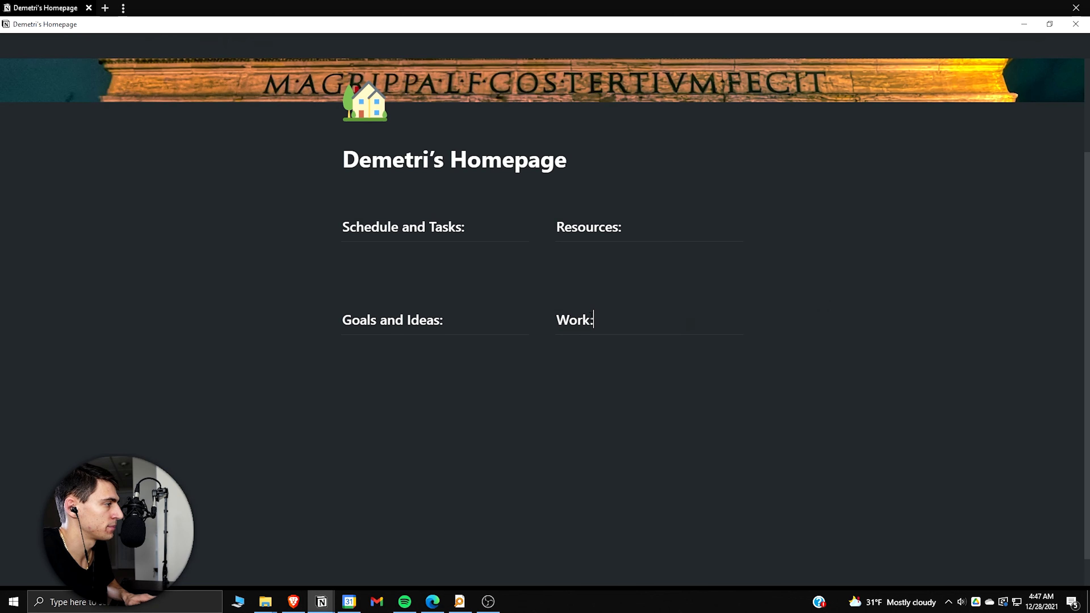
{"action": "left_click", "coordinate": [459, 246]}
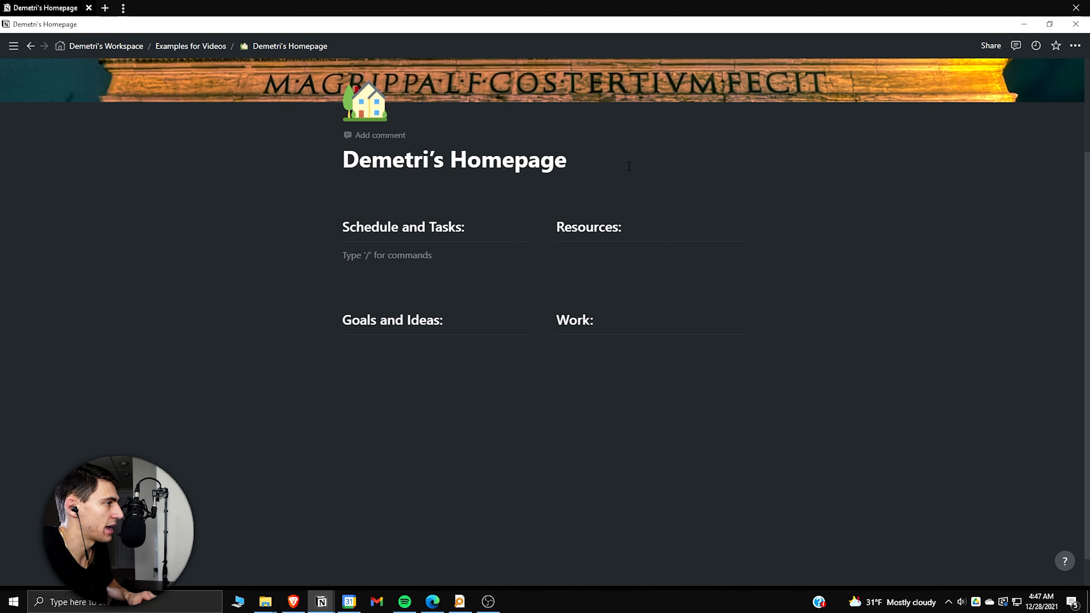
Insert a synced block directly under the page title and turn its line into an empty Heading 2.
{"action": "left_click", "coordinate": [633, 158]}
{"action": "key", "text": "Return"}
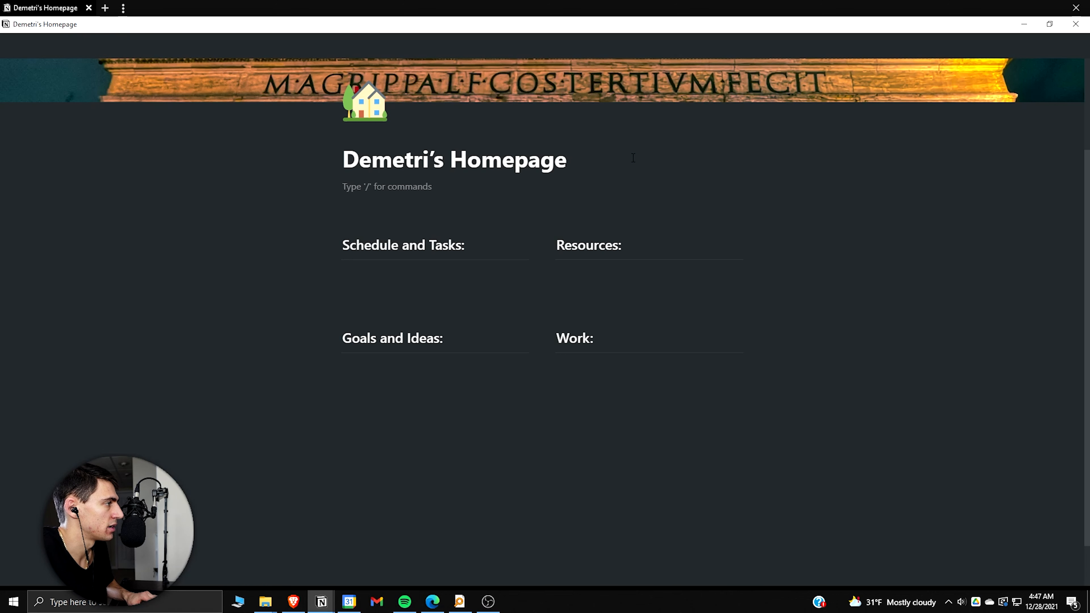
{"action": "type", "text": "/sync"}
{"action": "key", "text": "Return"}
{"action": "type", "text": "/h"}
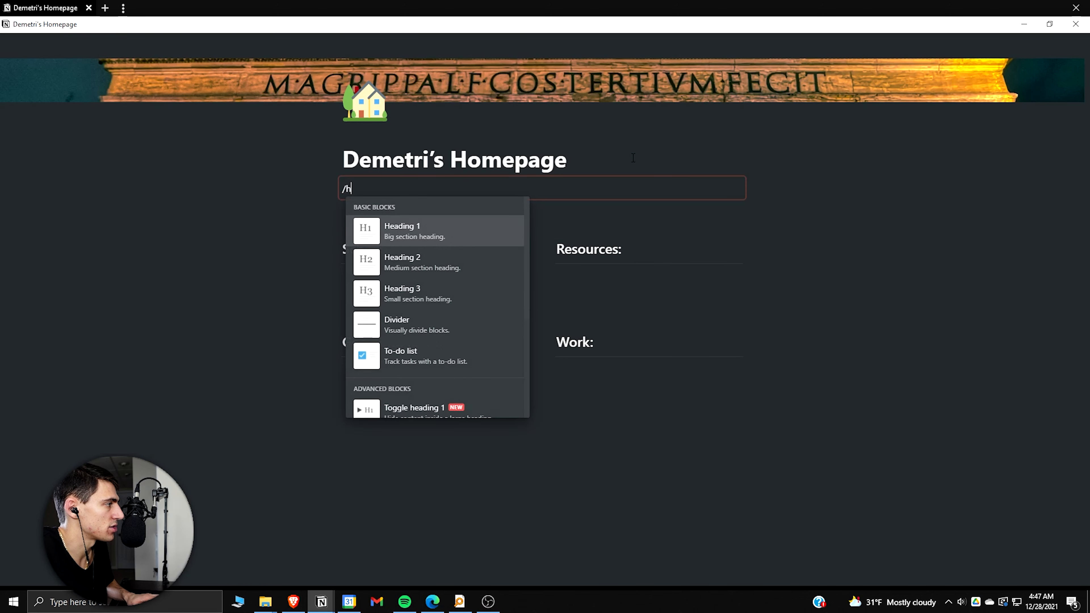
{"action": "type", "text": "2"}
{"action": "key", "text": "Return"}
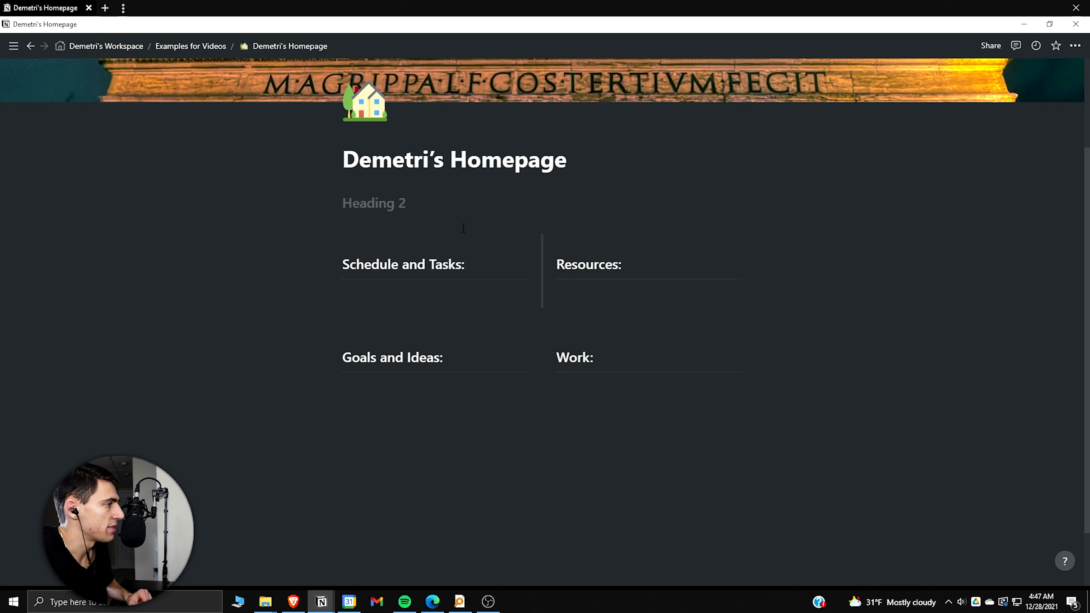
Switch to a new Brave browser window, load riseproductive.com and open its Notion Templates page.
{"action": "scroll", "coordinate": [423, 223], "scroll_direction": "down", "scroll_amount": 1}
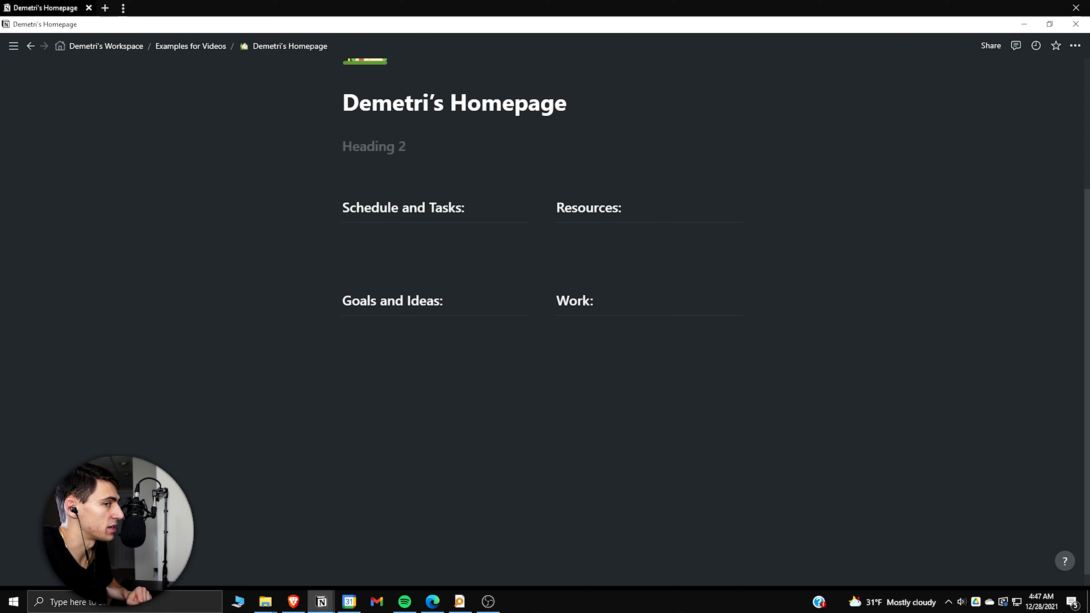
{"action": "right_click", "coordinate": [293, 601]}
{"action": "left_click", "coordinate": [292, 498]}
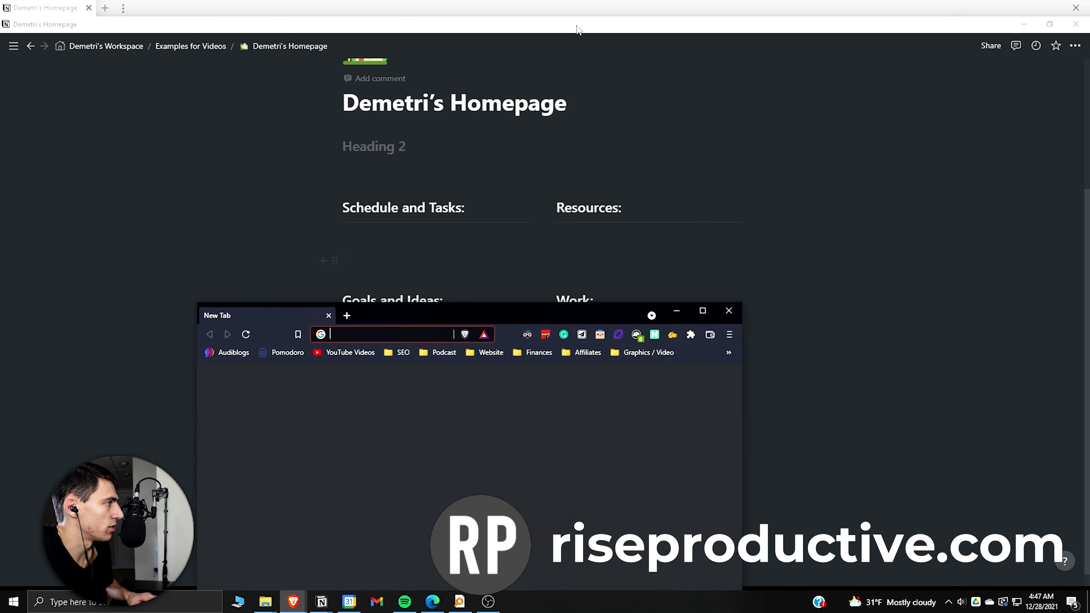
{"action": "type", "text": "riseproductive.com"}
{"action": "key", "text": "Return"}
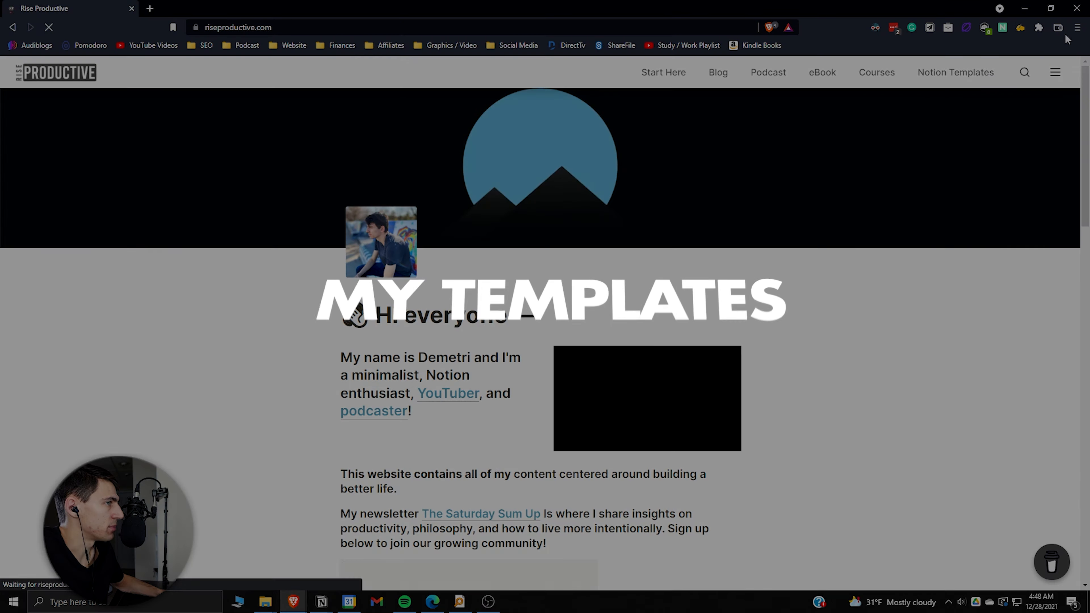
{"action": "left_click", "coordinate": [966, 76]}
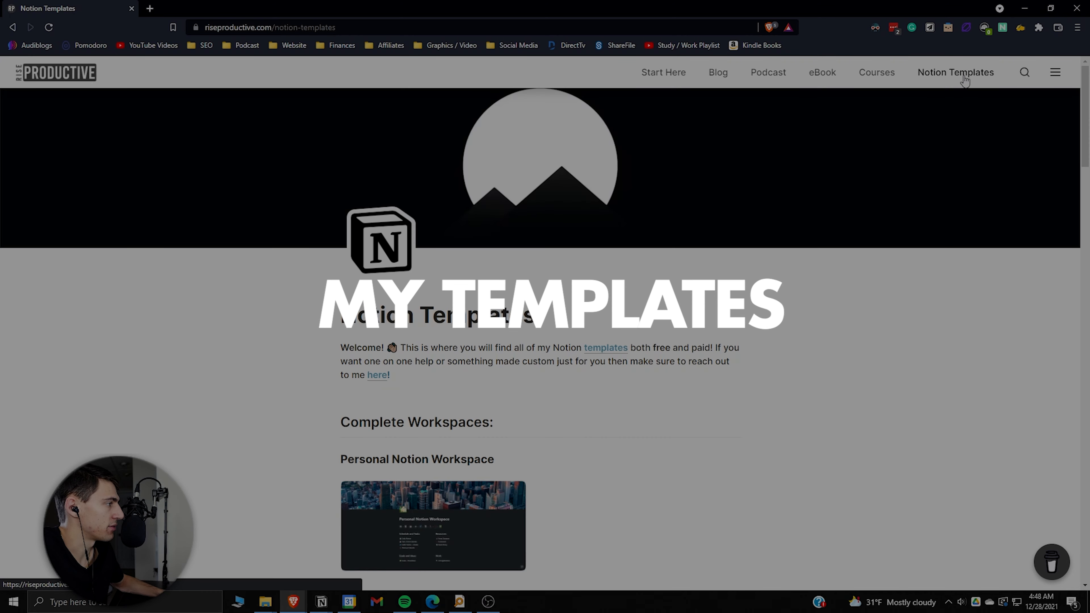
Look through the template gallery, covering the Complete Workspaces, Premium Templates, Notion From Scratch and Other Templates sections.
{"action": "scroll", "coordinate": [853, 208], "scroll_direction": "down", "scroll_amount": 3}
{"action": "scroll", "coordinate": [515, 267], "scroll_direction": "down", "scroll_amount": 1}
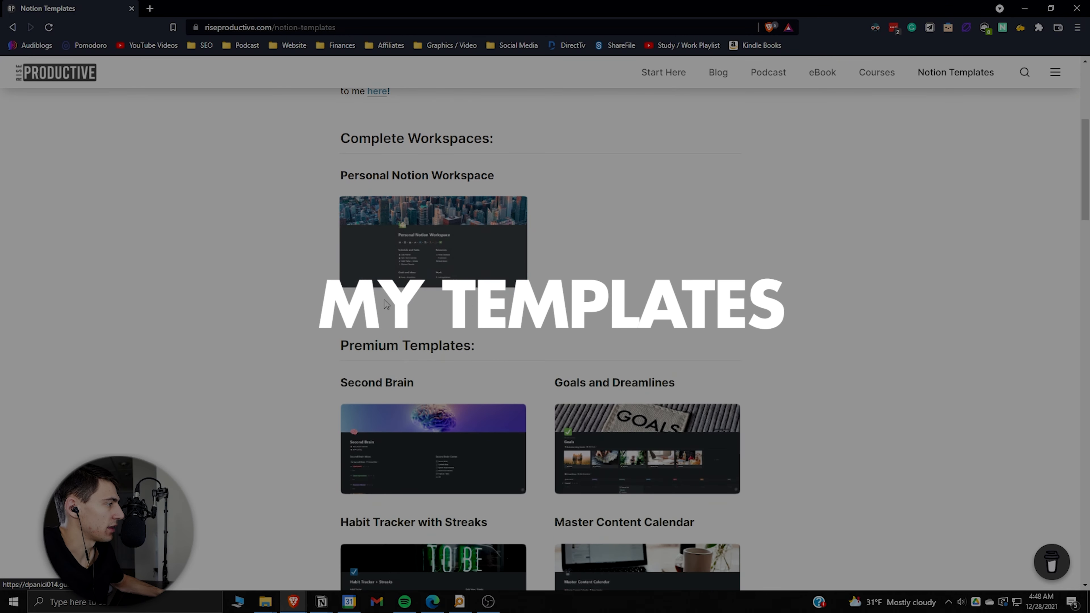
{"action": "scroll", "coordinate": [519, 279], "scroll_direction": "down", "scroll_amount": 1}
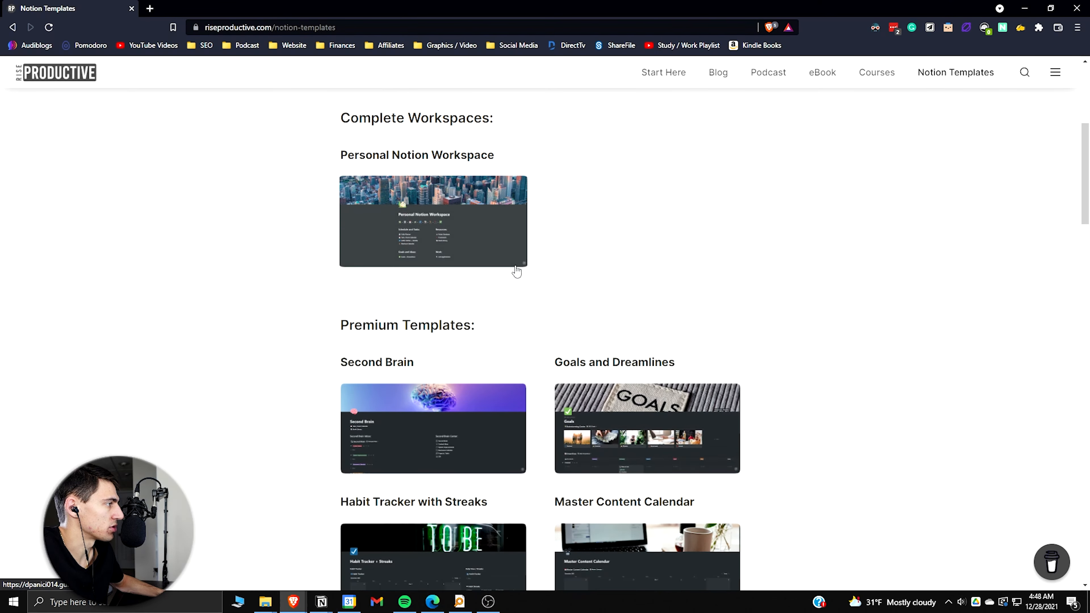
{"action": "scroll", "coordinate": [517, 268], "scroll_direction": "up", "scroll_amount": 1}
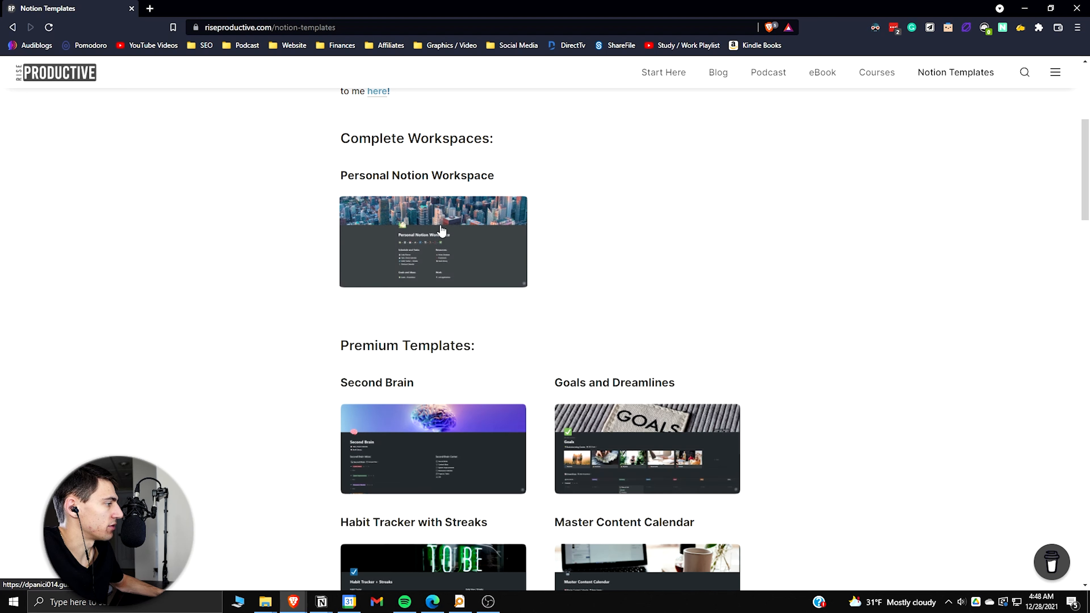
{"action": "scroll", "coordinate": [922, 236], "scroll_direction": "down", "scroll_amount": 4}
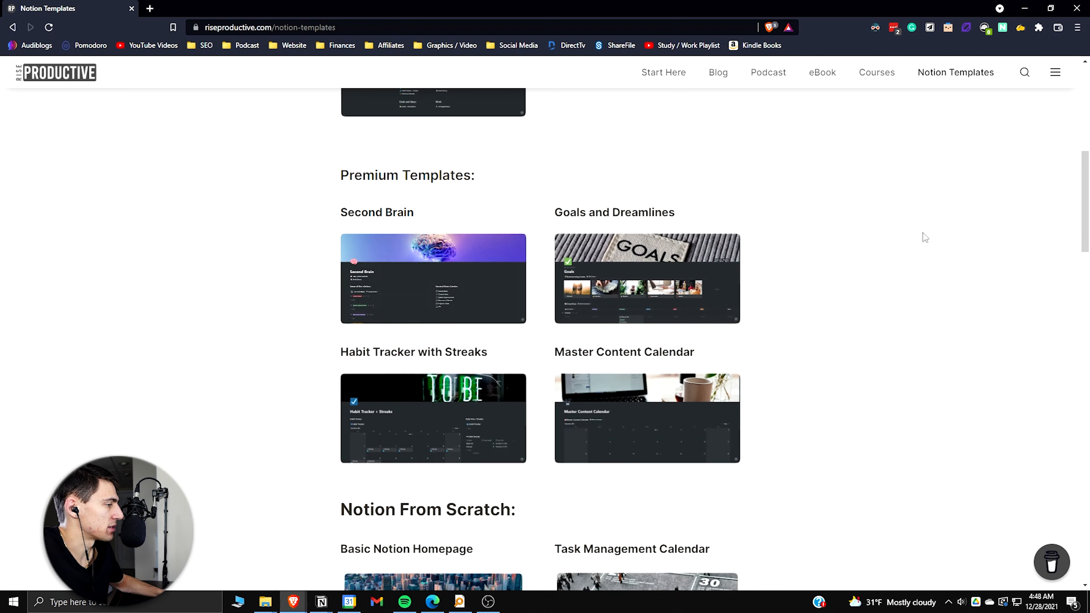
{"action": "scroll", "coordinate": [372, 281], "scroll_direction": "down", "scroll_amount": 5}
{"action": "scroll", "coordinate": [639, 360], "scroll_direction": "down", "scroll_amount": 3}
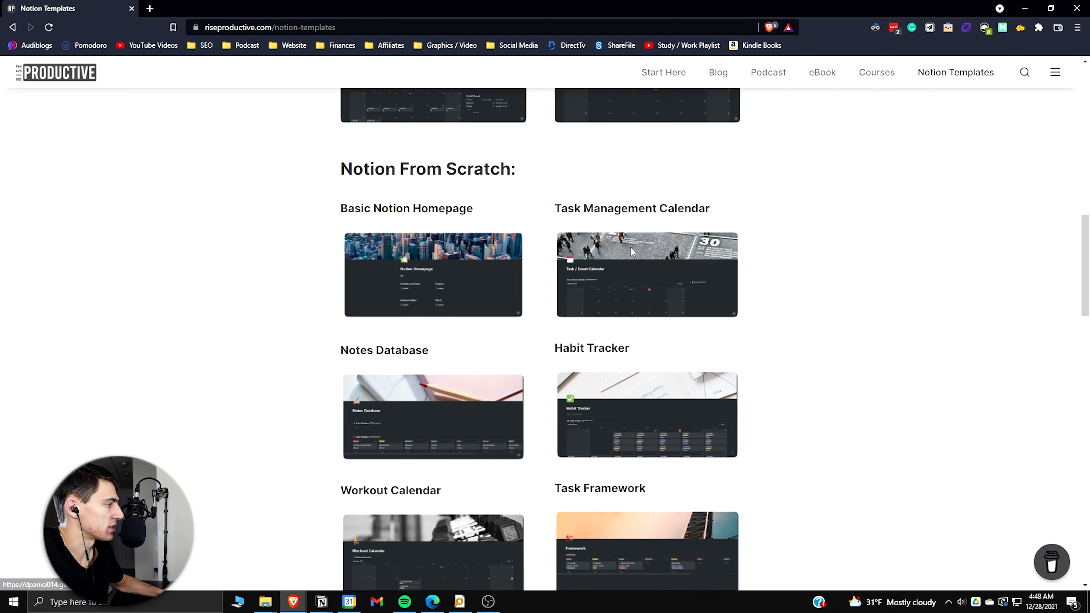
{"action": "scroll", "coordinate": [626, 274], "scroll_direction": "up", "scroll_amount": 2}
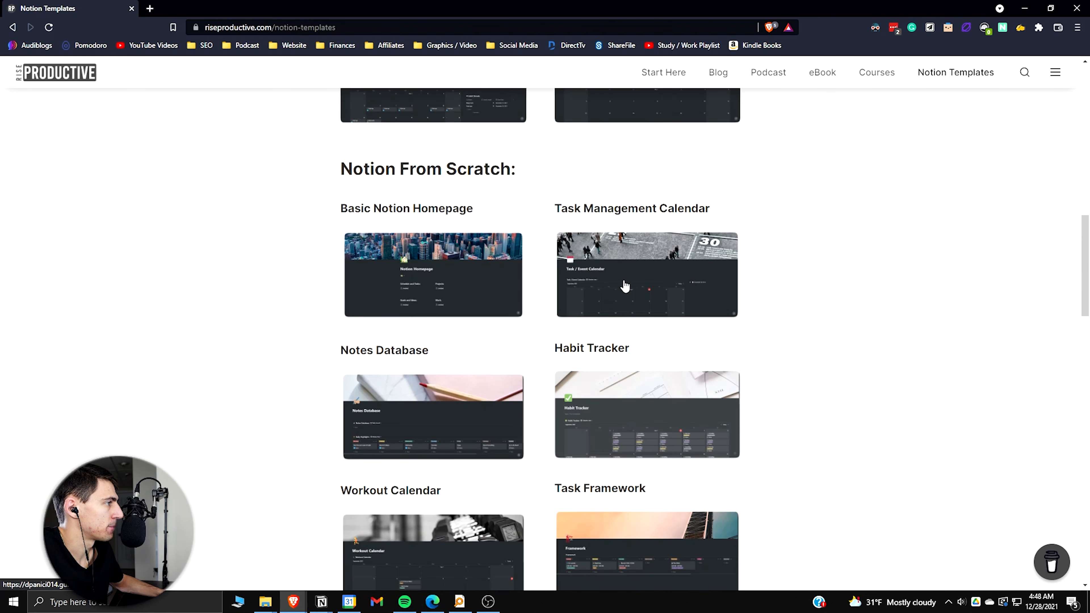
{"action": "scroll", "coordinate": [625, 286], "scroll_direction": "down", "scroll_amount": 1}
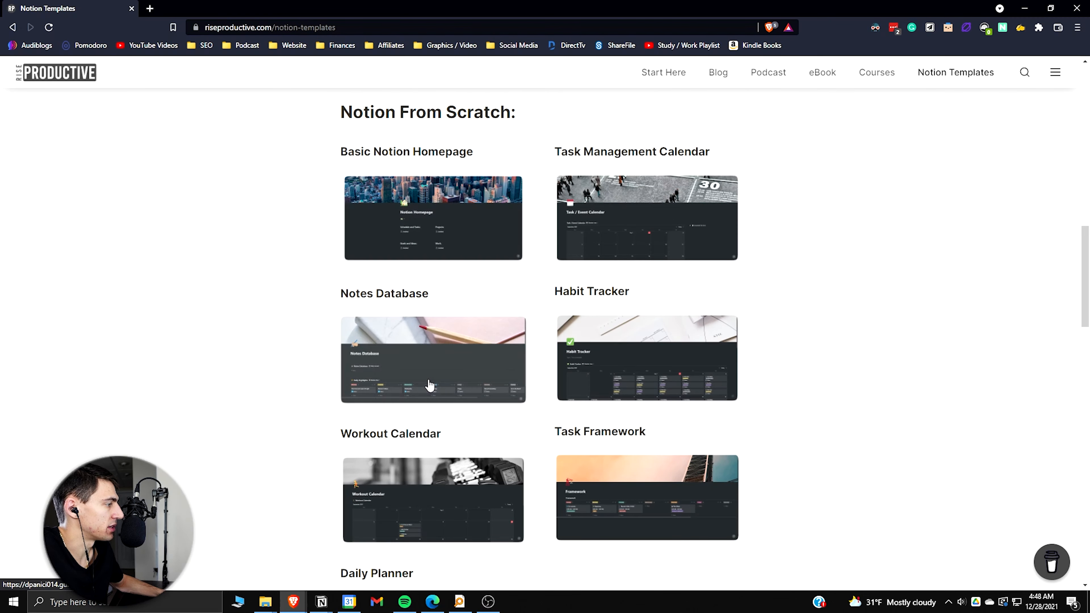
{"action": "scroll", "coordinate": [428, 385], "scroll_direction": "down", "scroll_amount": 1}
{"action": "scroll", "coordinate": [429, 380], "scroll_direction": "up", "scroll_amount": 3}
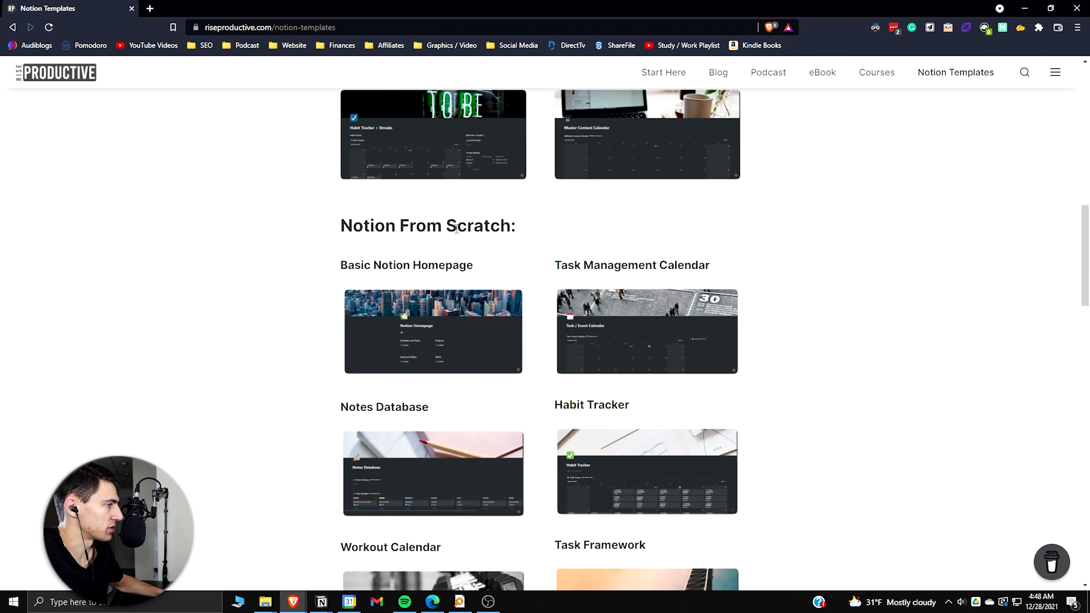
{"action": "scroll", "coordinate": [456, 229], "scroll_direction": "down", "scroll_amount": 3}
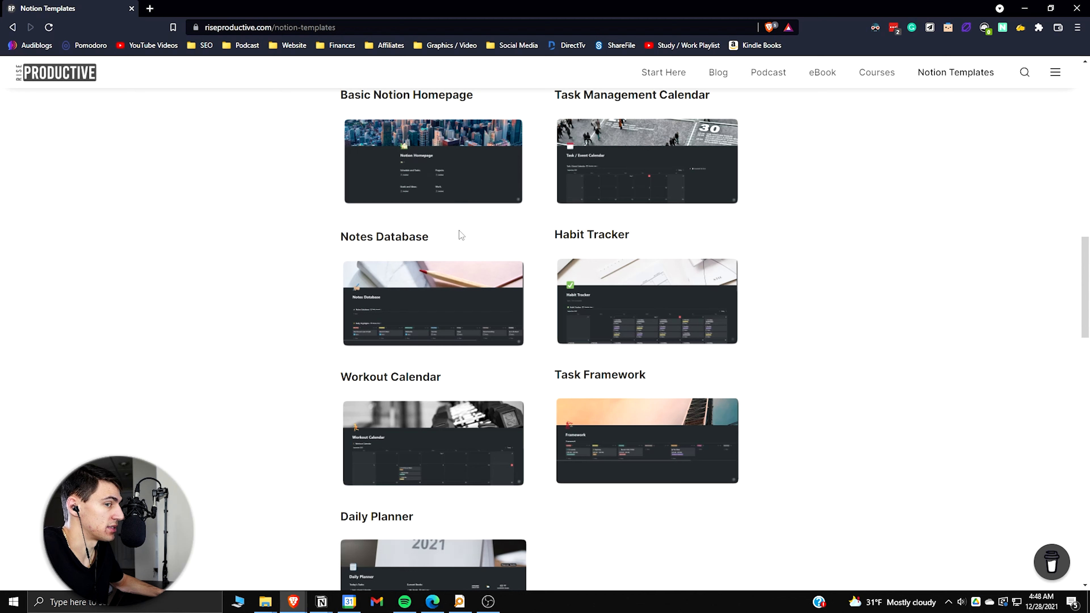
{"action": "scroll", "coordinate": [460, 234], "scroll_direction": "down", "scroll_amount": 8}
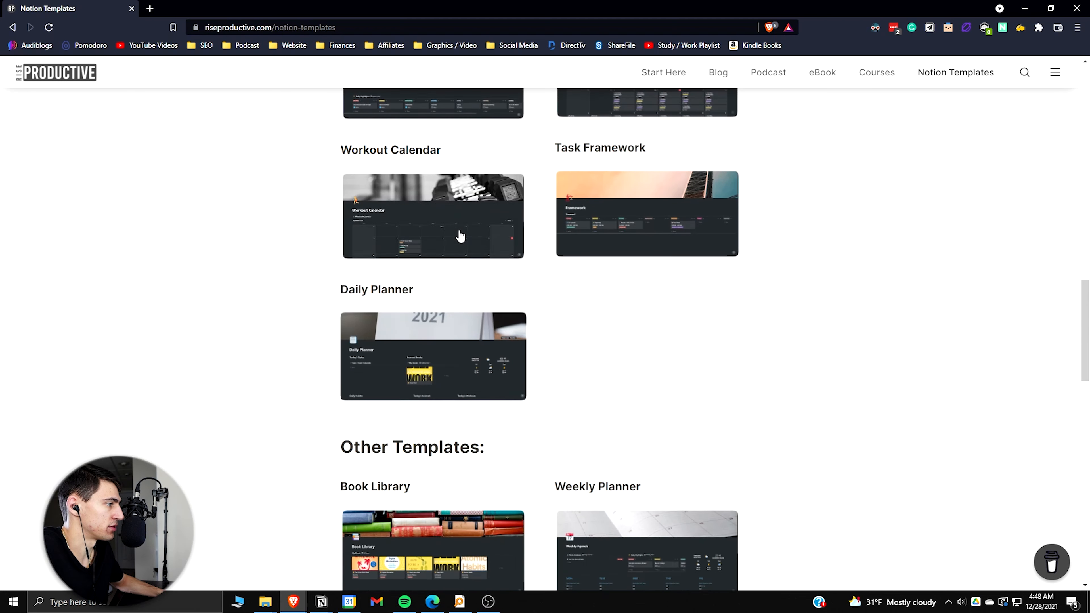
{"action": "scroll", "coordinate": [463, 239], "scroll_direction": "down", "scroll_amount": 1}
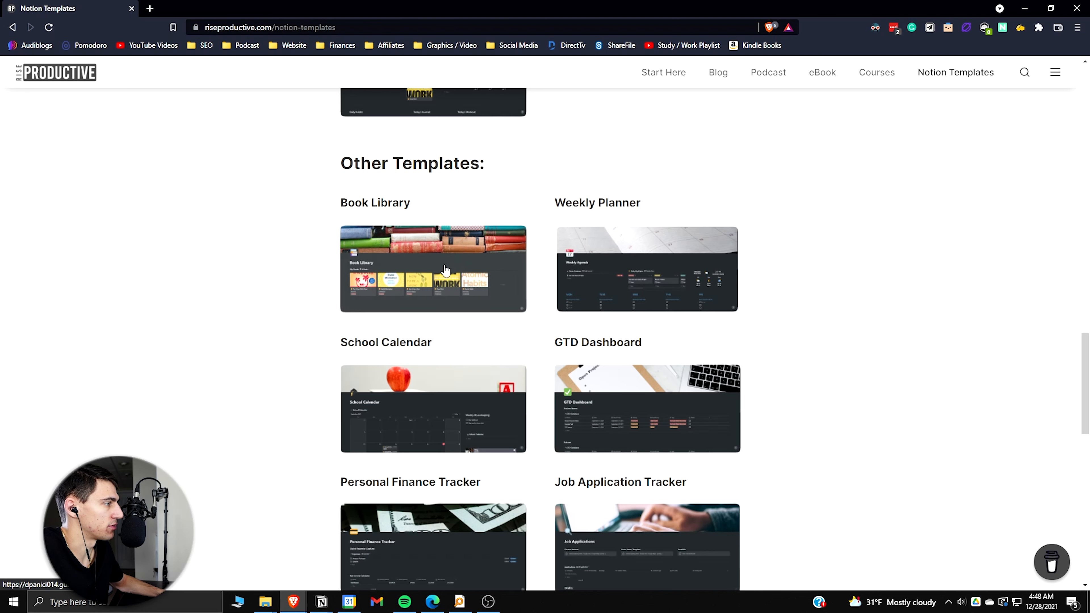
{"action": "scroll", "coordinate": [445, 269], "scroll_direction": "up", "scroll_amount": 10}
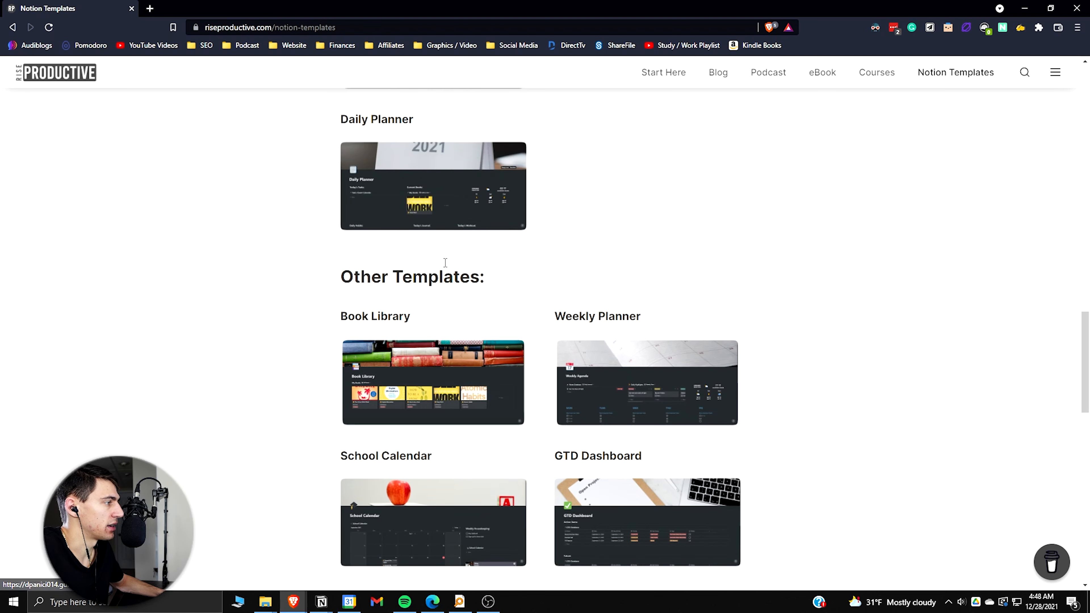
{"action": "scroll", "coordinate": [445, 292], "scroll_direction": "down", "scroll_amount": 5}
{"action": "scroll", "coordinate": [445, 294], "scroll_direction": "down", "scroll_amount": 1}
{"action": "scroll", "coordinate": [561, 278], "scroll_direction": "up", "scroll_amount": 1}
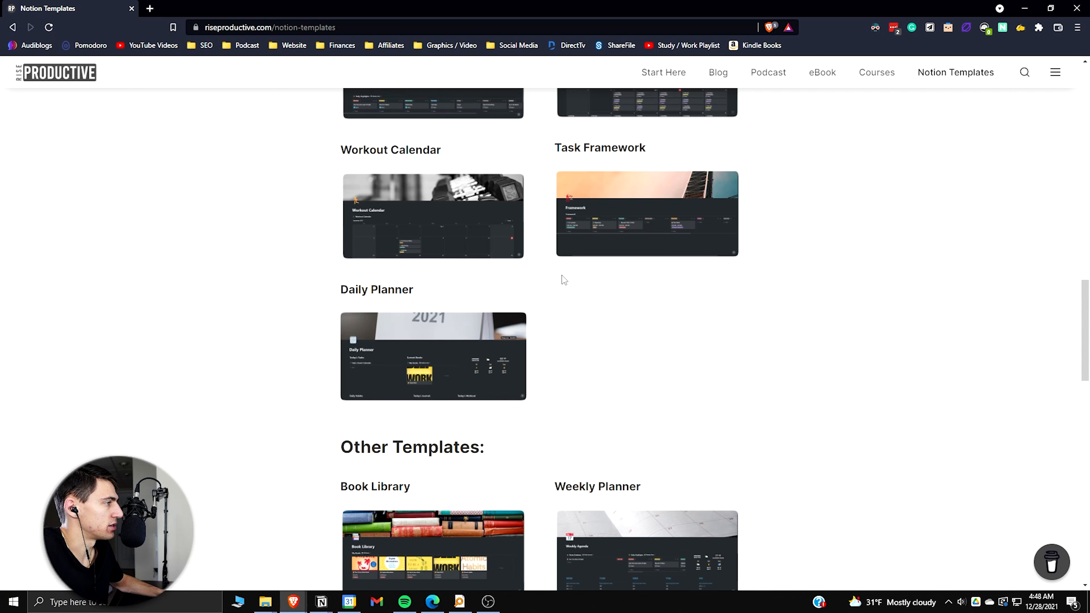
Open the Daily Planner, Task Framework, Workout Calendar, Notes Database, Habit Tracker and Task Management Calendar templates, each in its own new tab.
{"action": "middle_click", "coordinate": [469, 347]}
{"action": "scroll", "coordinate": [631, 408], "scroll_direction": "up", "scroll_amount": 2}
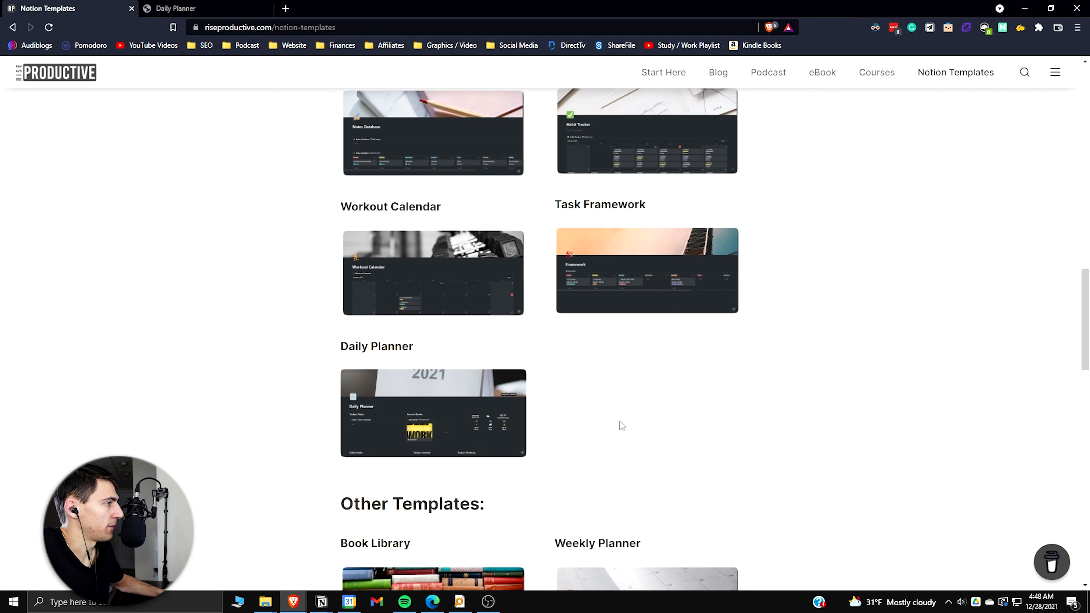
{"action": "middle_click", "coordinate": [643, 322]}
{"action": "middle_click", "coordinate": [442, 312]}
{"action": "scroll", "coordinate": [440, 317], "scroll_direction": "up", "scroll_amount": 2}
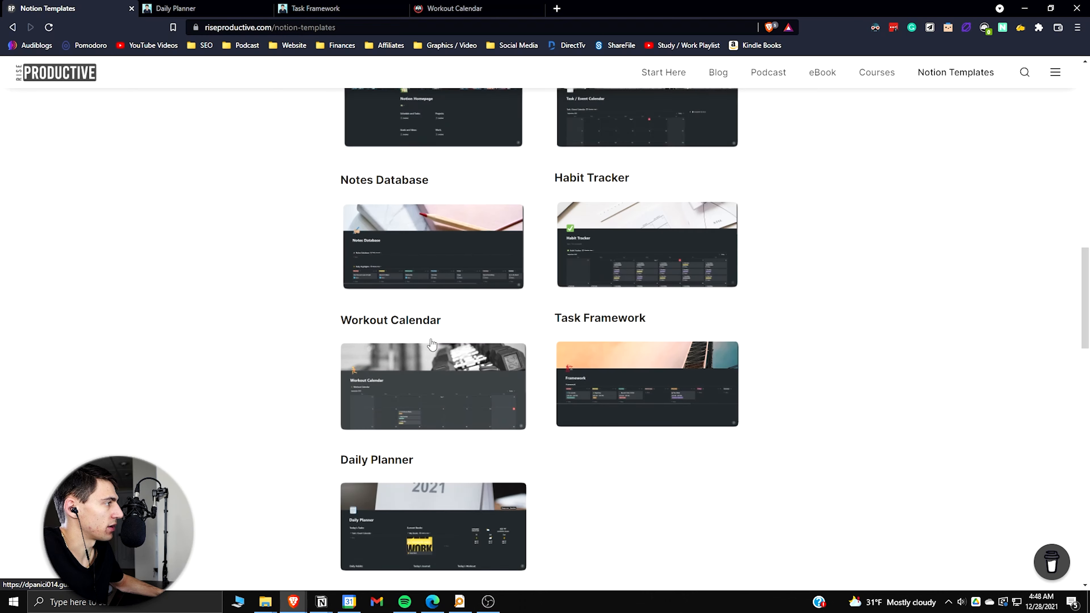
{"action": "scroll", "coordinate": [438, 320], "scroll_direction": "up", "scroll_amount": 1}
{"action": "middle_click", "coordinate": [441, 331]}
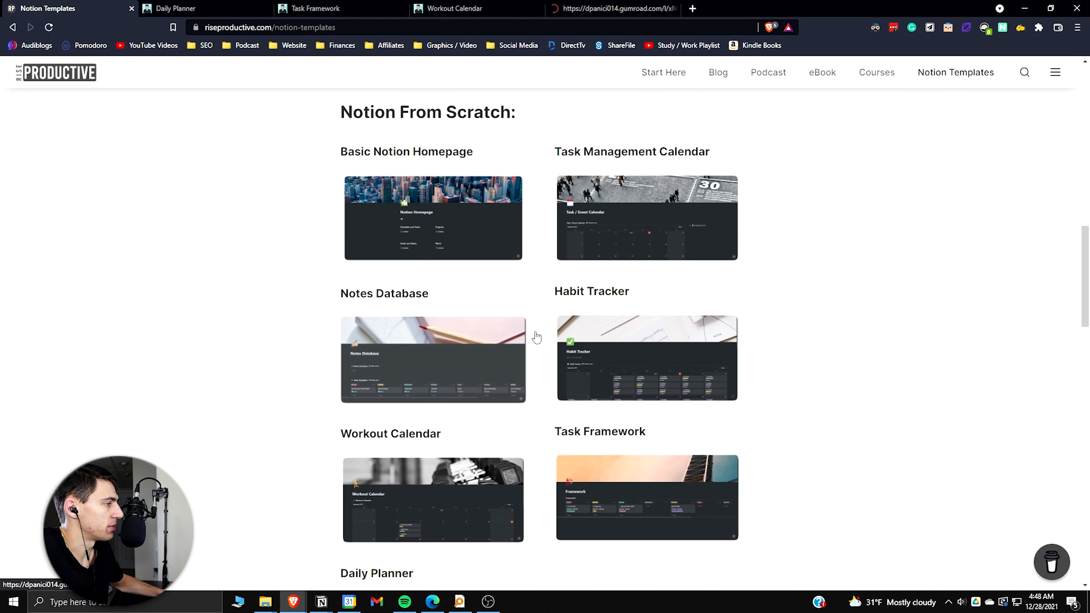
{"action": "middle_click", "coordinate": [639, 348]}
{"action": "middle_click", "coordinate": [642, 203]}
Open the Book Library, Job Application Tracker and Personal Finance Tracker from Other Templates, each in its own new tab.
{"action": "scroll", "coordinate": [601, 300], "scroll_direction": "down", "scroll_amount": 6}
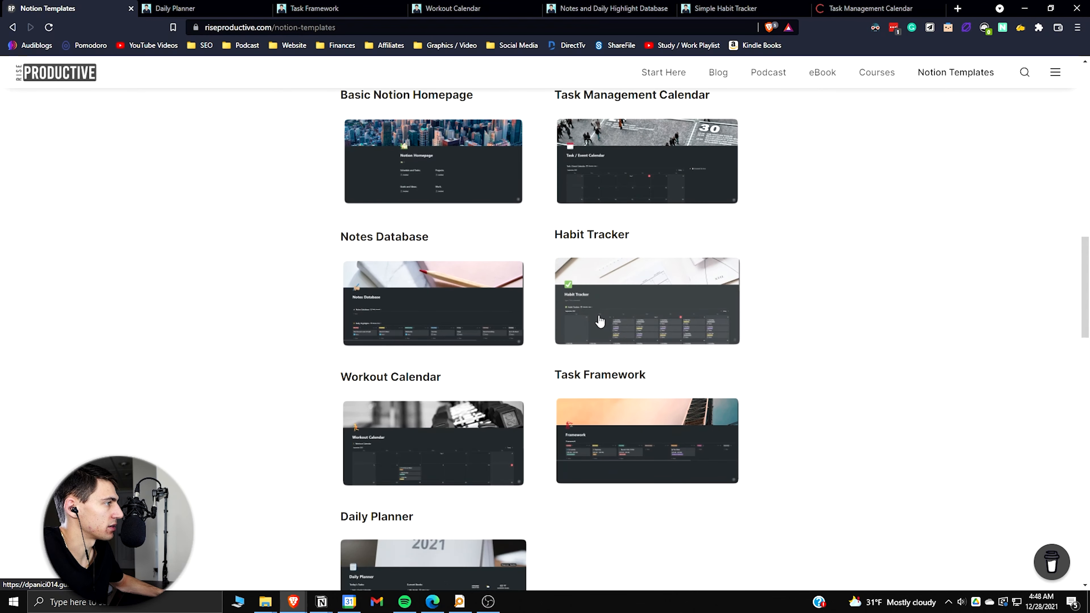
{"action": "middle_click", "coordinate": [433, 494]}
{"action": "scroll", "coordinate": [557, 386], "scroll_direction": "down", "scroll_amount": 6}
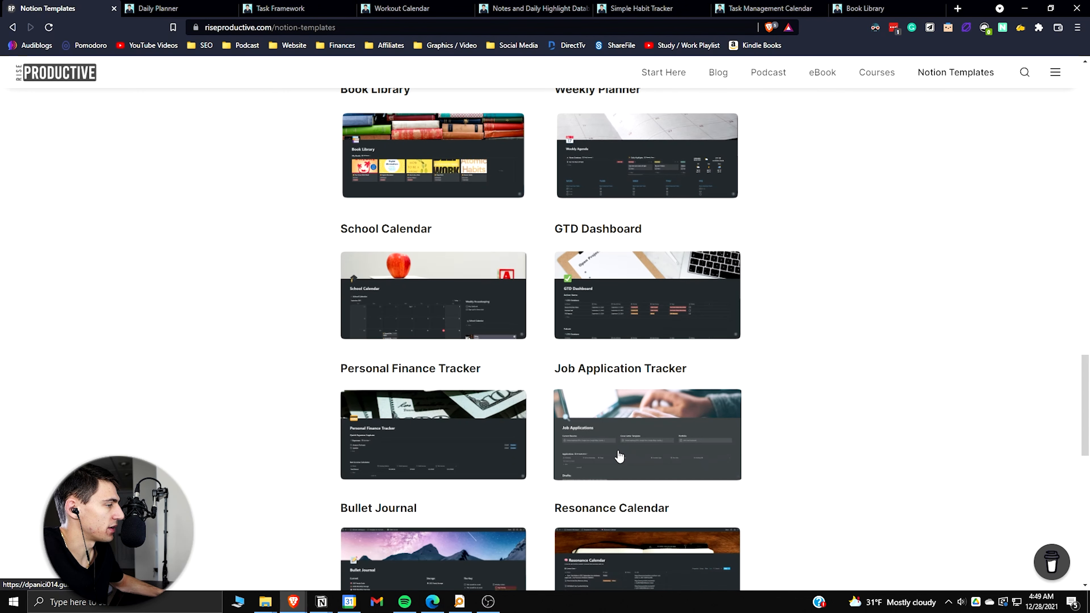
{"action": "middle_click", "coordinate": [619, 456]}
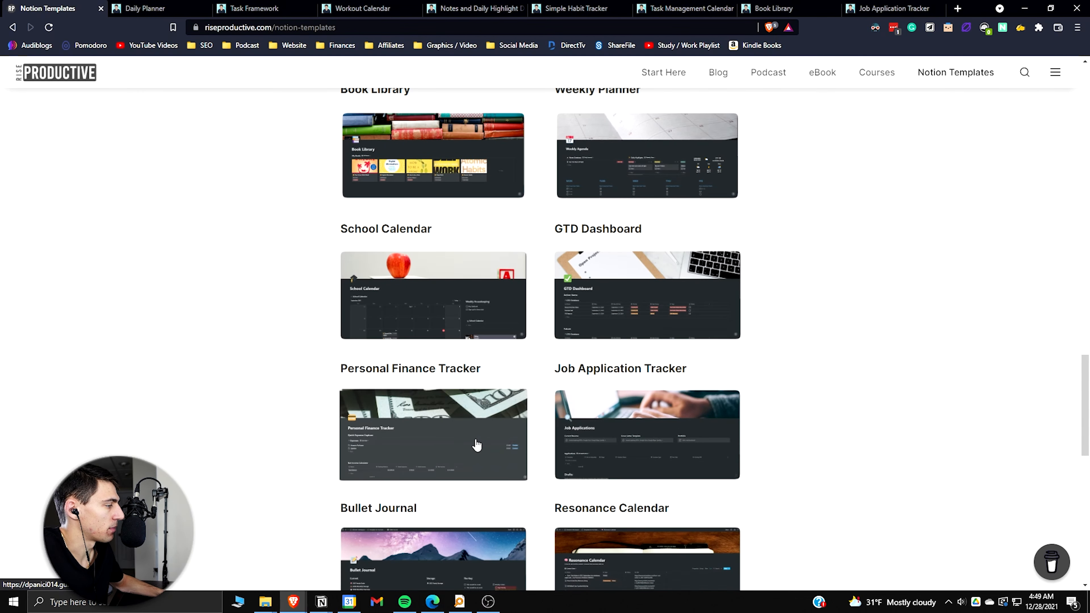
{"action": "middle_click", "coordinate": [486, 446]}
{"action": "scroll", "coordinate": [485, 447], "scroll_direction": "down", "scroll_amount": 5}
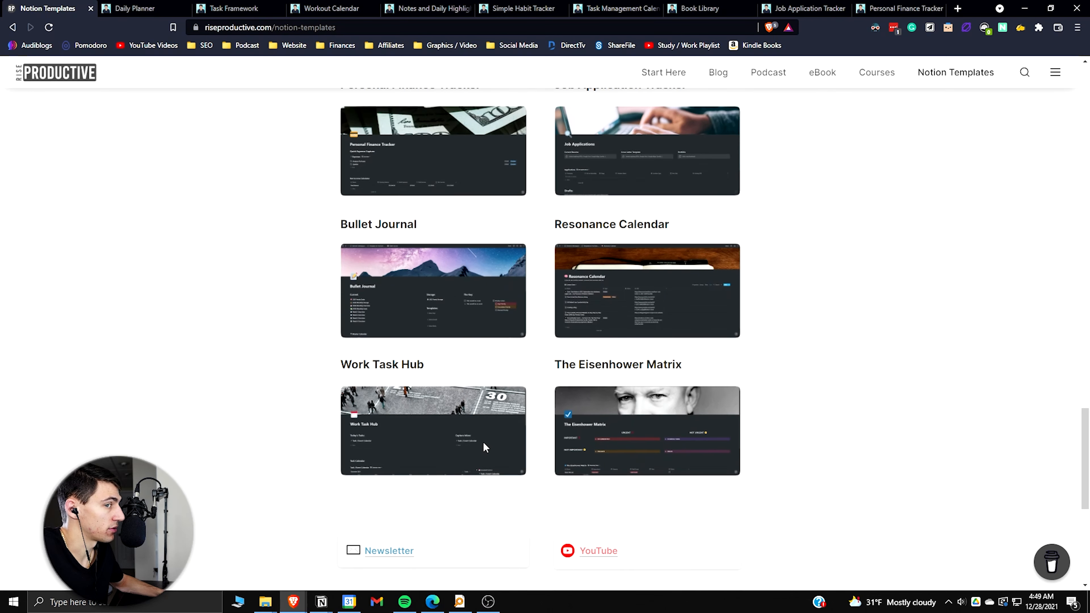
Get the Personal Finance Tracker from its Gumroad page for $0 and complete the checkout with the prefilled e-mail.
{"action": "left_click", "coordinate": [894, 6]}
{"action": "scroll", "coordinate": [735, 457], "scroll_direction": "down", "scroll_amount": 1}
{"action": "left_click", "coordinate": [735, 459]}
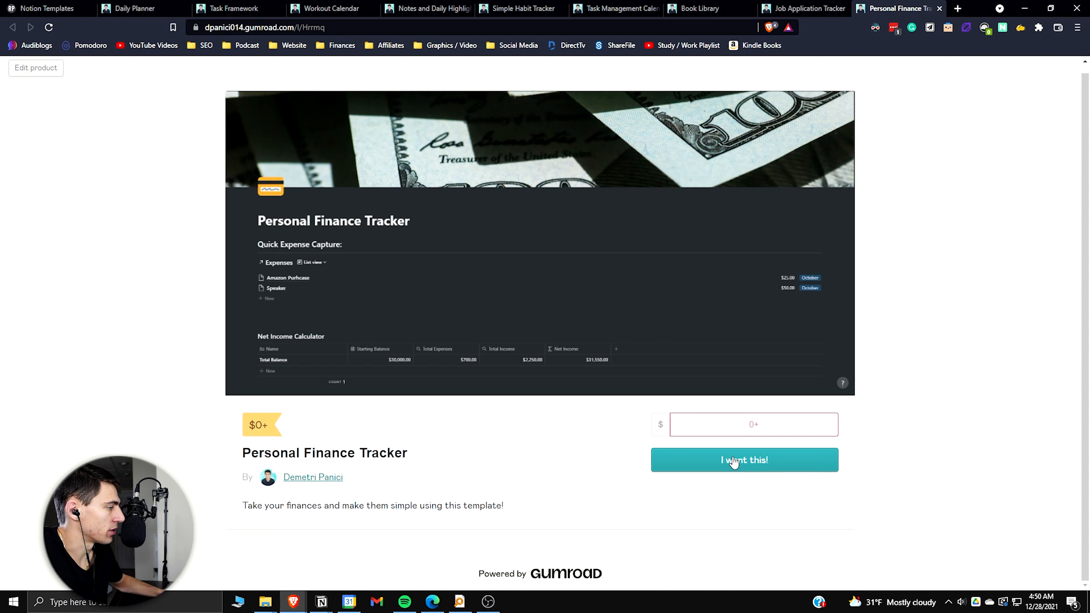
{"action": "type", "text": "0"}
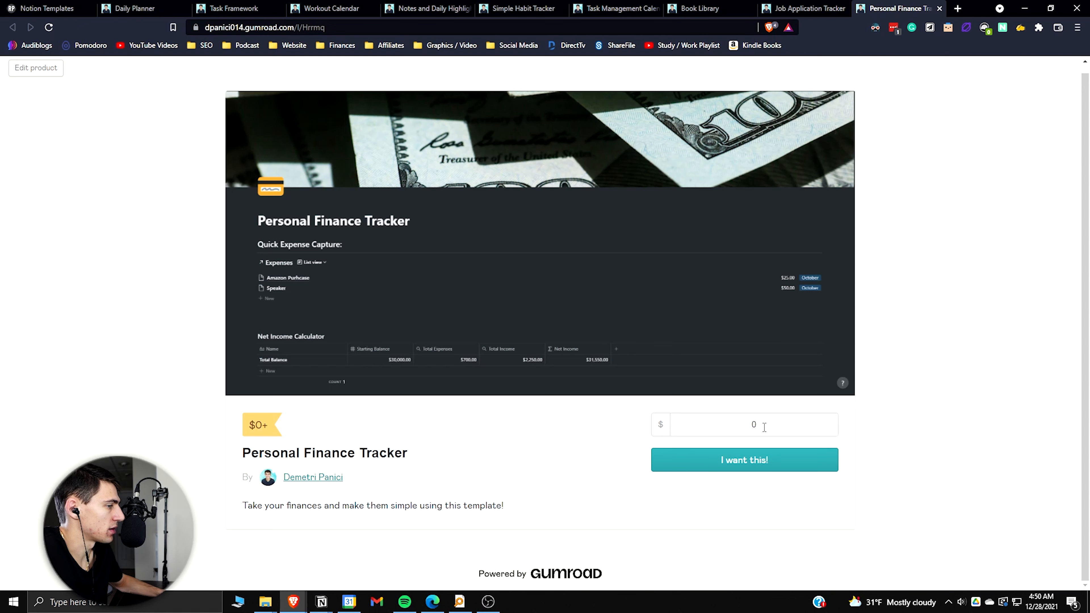
{"action": "left_click", "coordinate": [747, 459]}
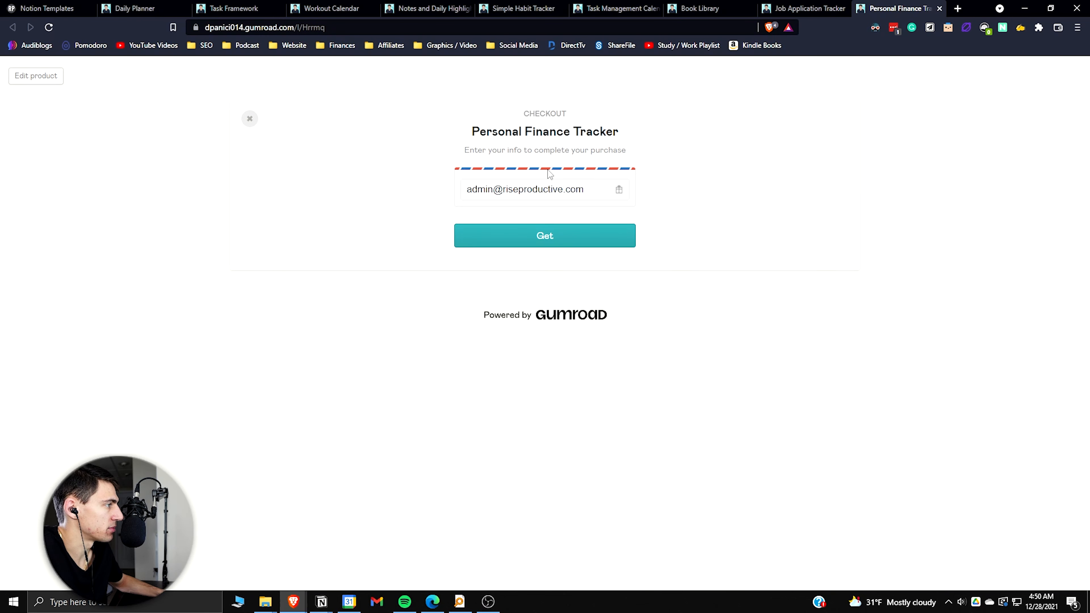
{"action": "left_click", "coordinate": [567, 237]}
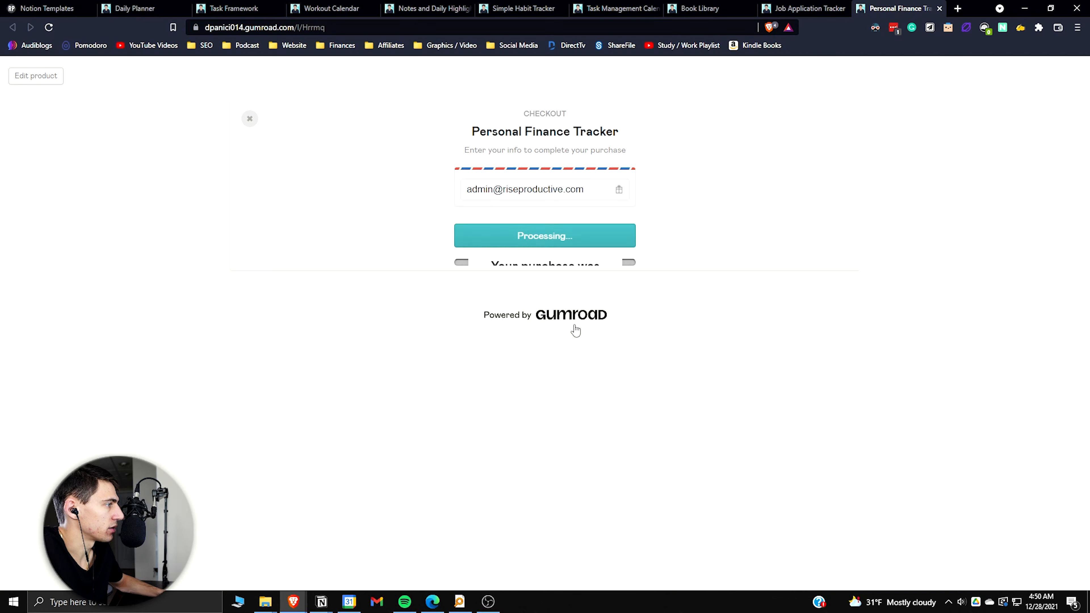
Get the Job Application Tracker from its Gumroad page and complete the checkout with the prefilled e-mail.
{"action": "key", "text": "ctrl+shift+Tab"}
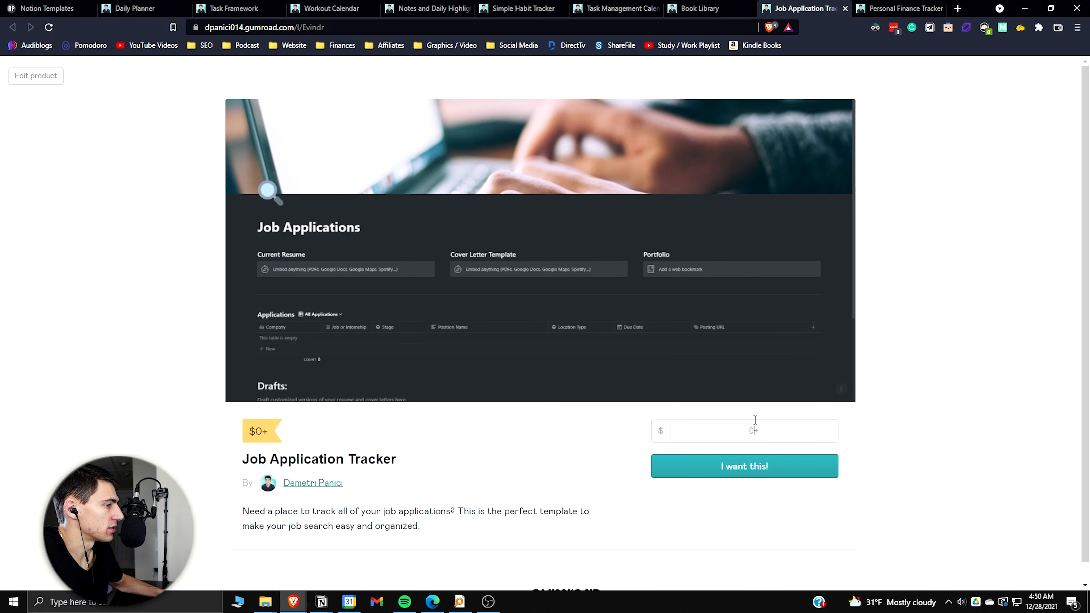
{"action": "left_click", "coordinate": [747, 466]}
{"action": "left_click", "coordinate": [545, 236]}
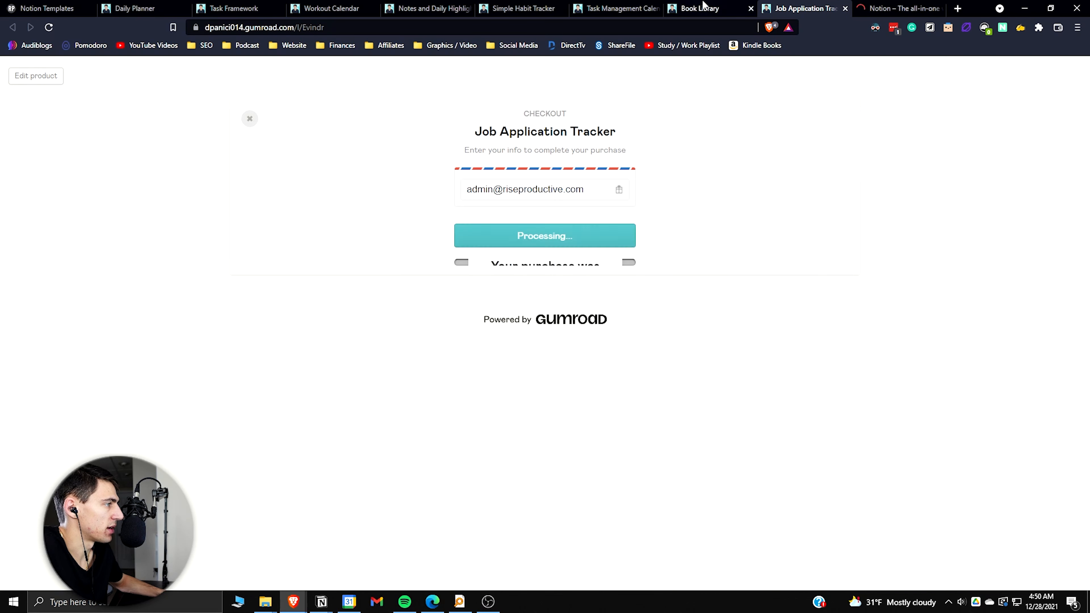
{"action": "key", "text": "ctrl+shift+Tab"}
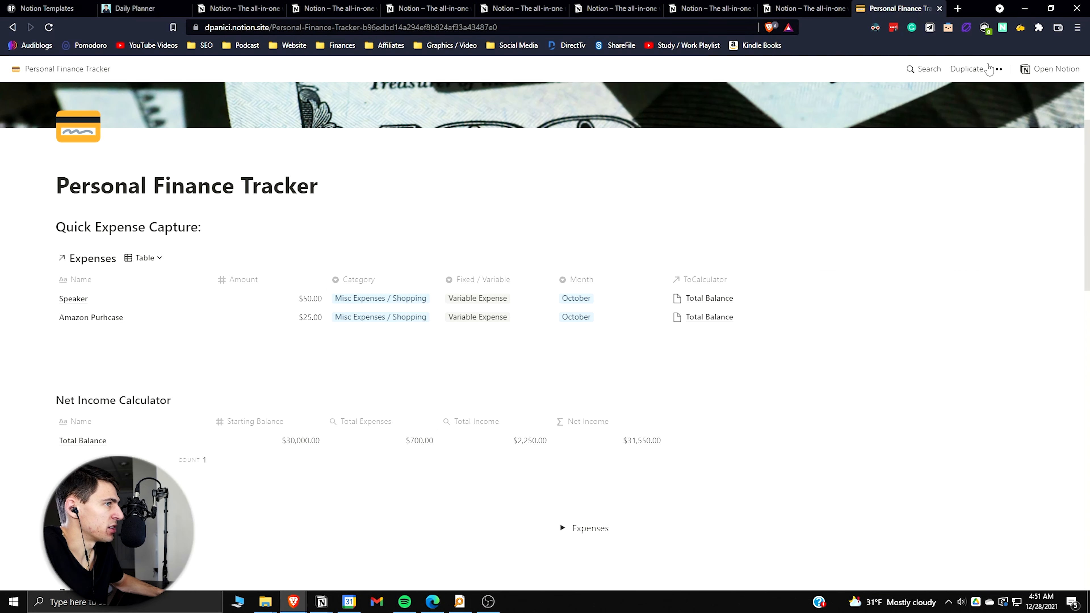
Duplicate the Personal Finance Tracker, Job Applications, Task / Event Calendar and Habit Tracker pages into the personal Notion workspace.
{"action": "left_click", "coordinate": [987, 68]}
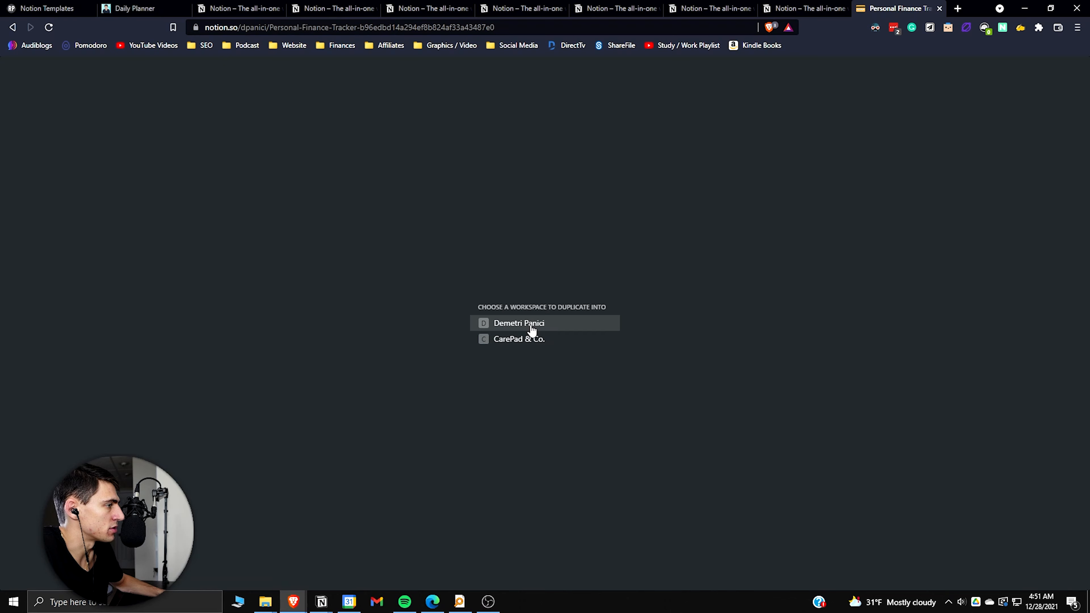
{"action": "left_click", "coordinate": [531, 327]}
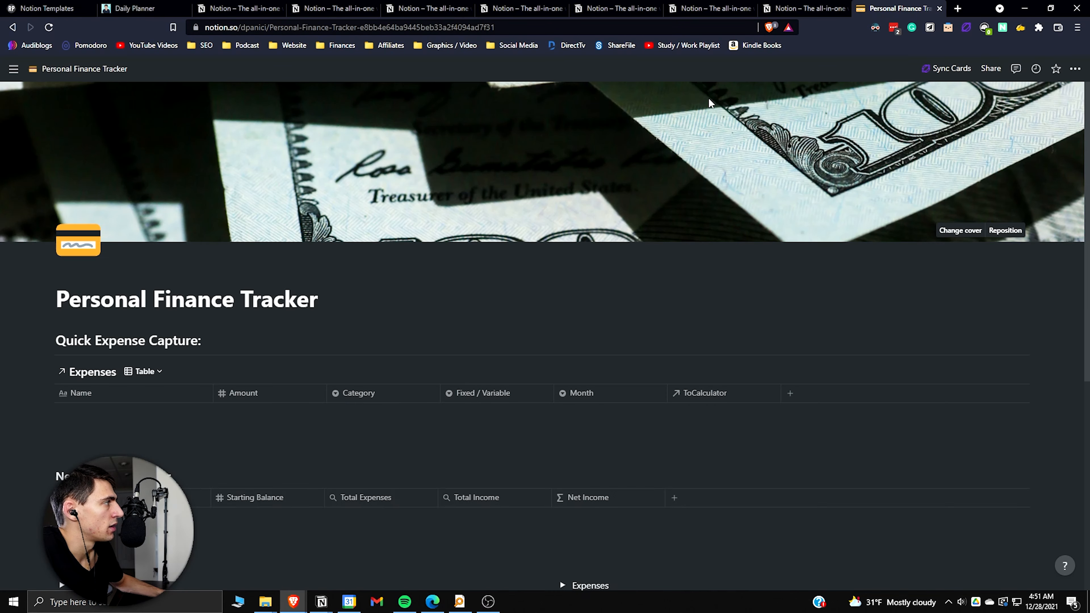
{"action": "left_click", "coordinate": [794, 9]}
{"action": "left_click", "coordinate": [966, 69]}
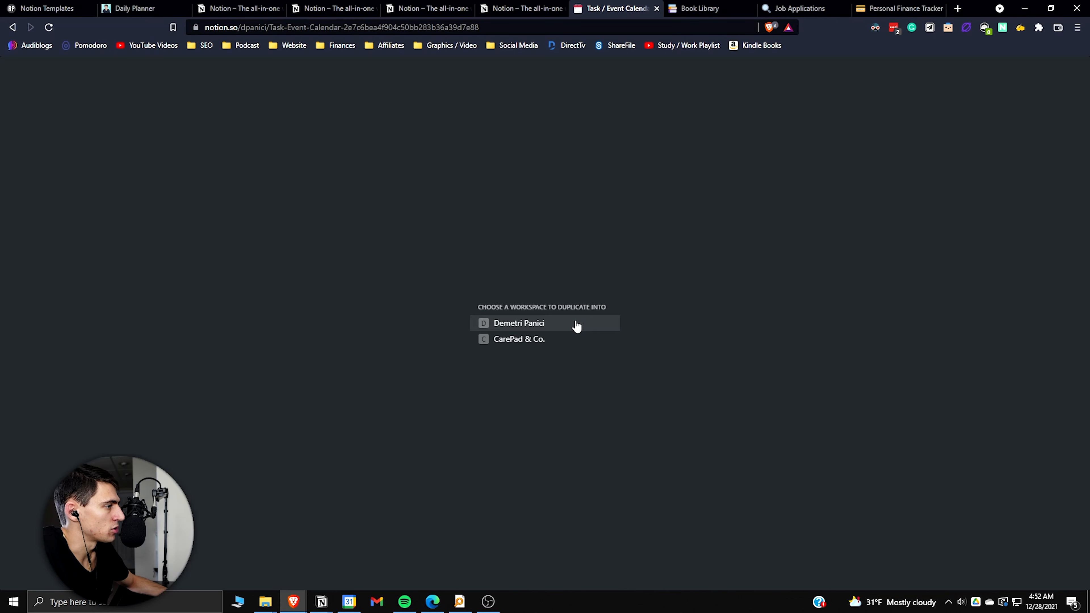
{"action": "left_click", "coordinate": [575, 322]}
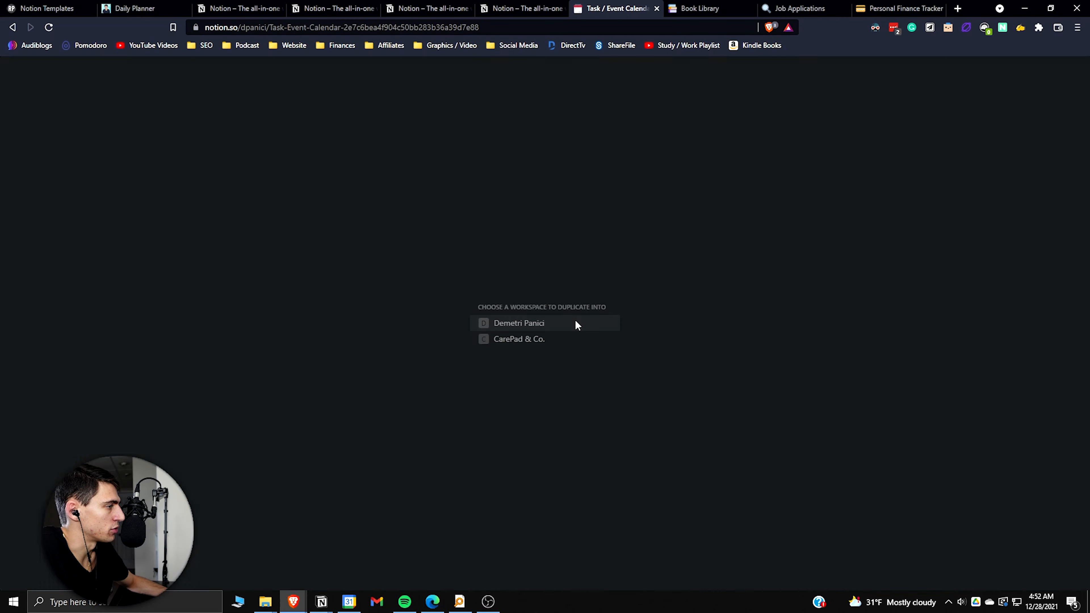
{"action": "left_click", "coordinate": [522, 5]}
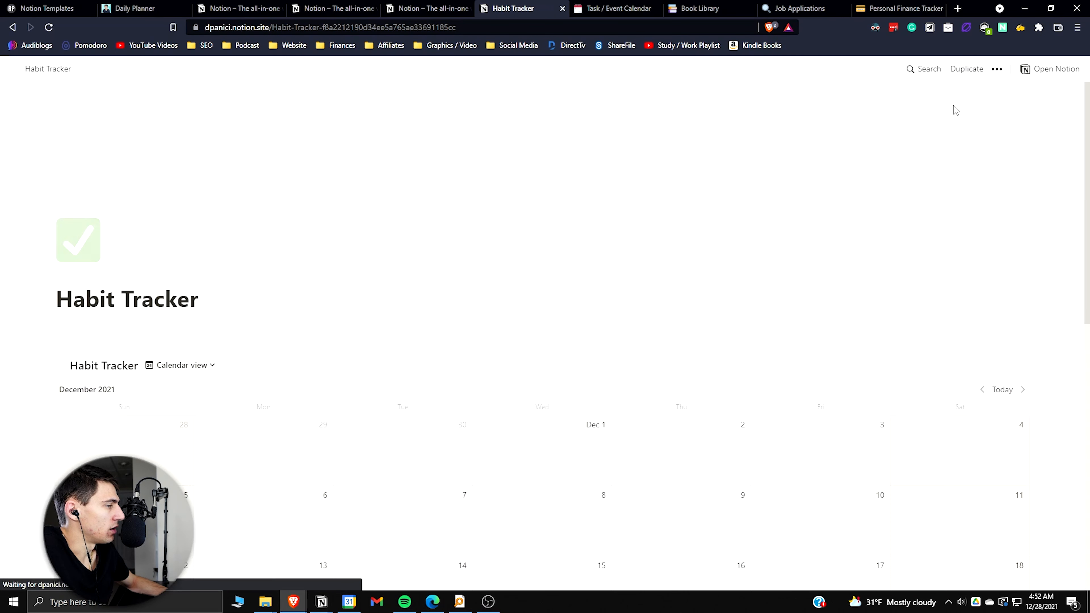
{"action": "left_click", "coordinate": [967, 70]}
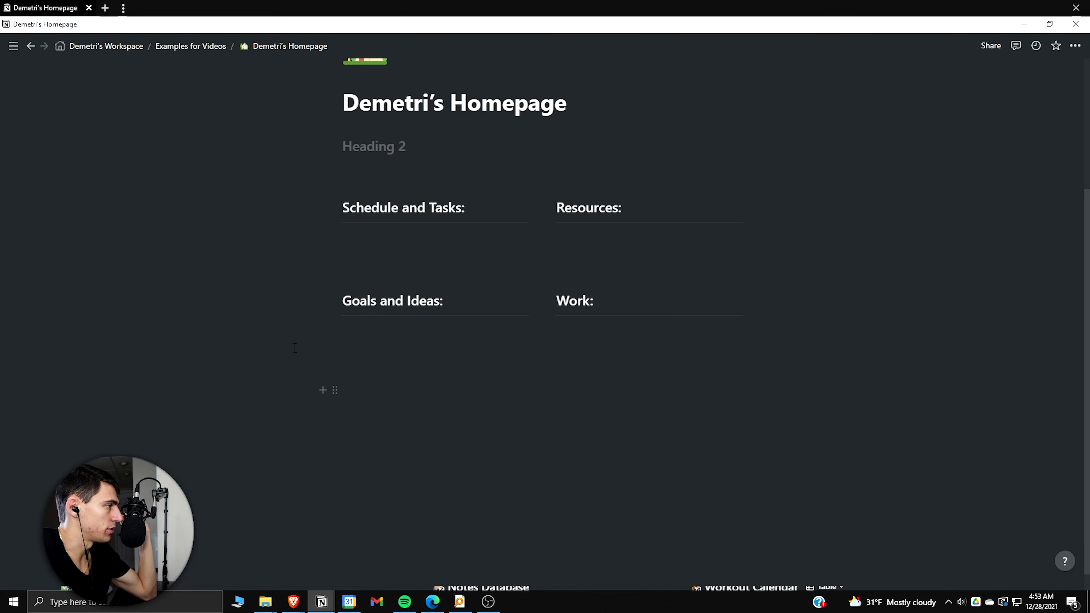
Switch to the homepage in the Notion app and look through the duplicated templates among the Private pages.
{"action": "mouse_move", "coordinate": [12, 85]}
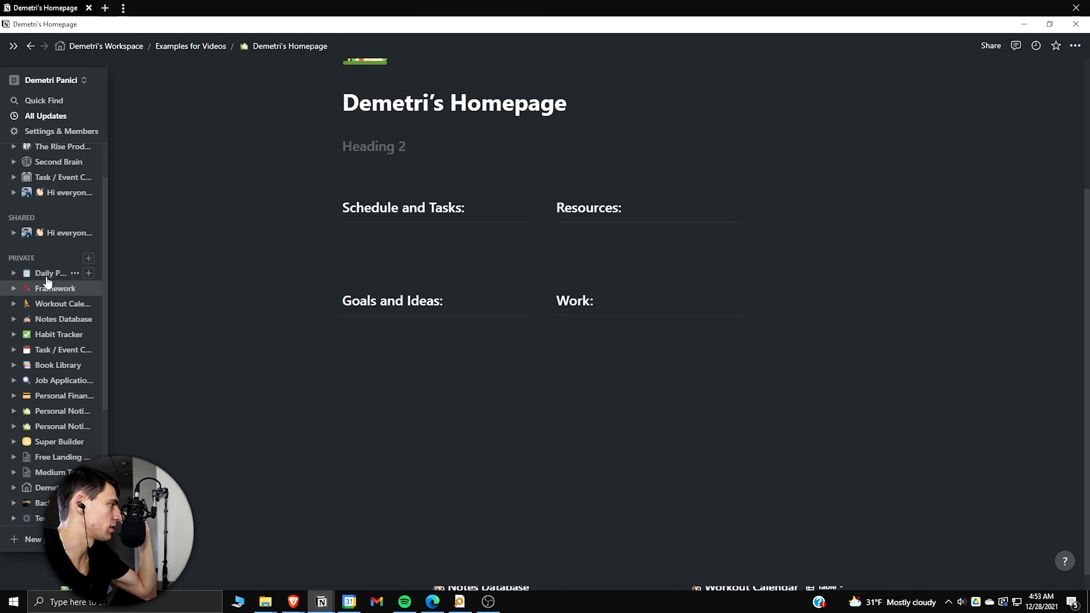
{"action": "scroll", "coordinate": [43, 343], "scroll_direction": "down", "scroll_amount": 2}
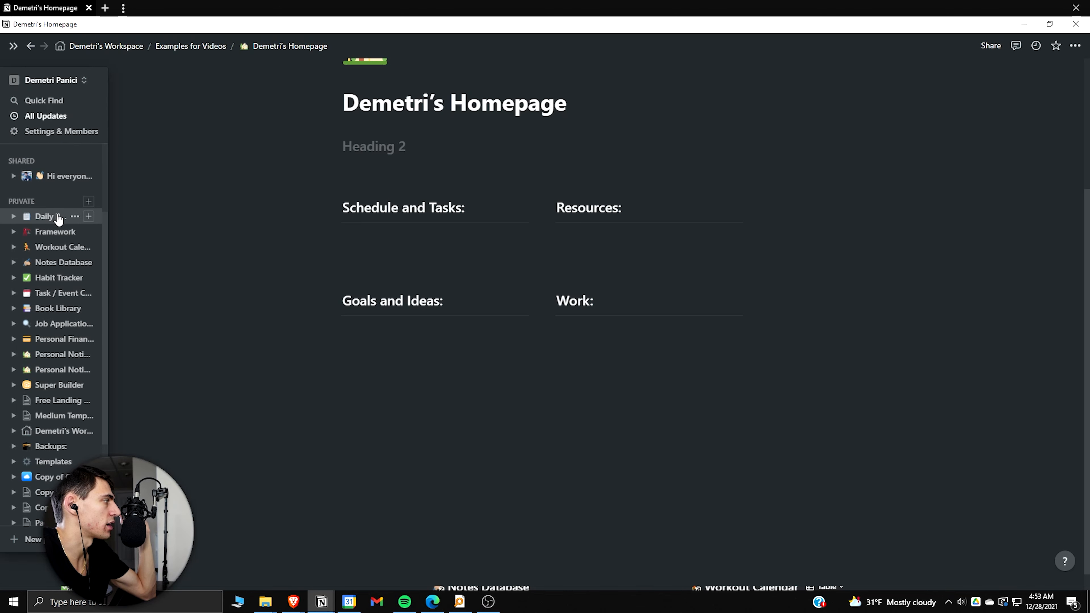
{"action": "scroll", "coordinate": [50, 325], "scroll_direction": "up", "scroll_amount": 4}
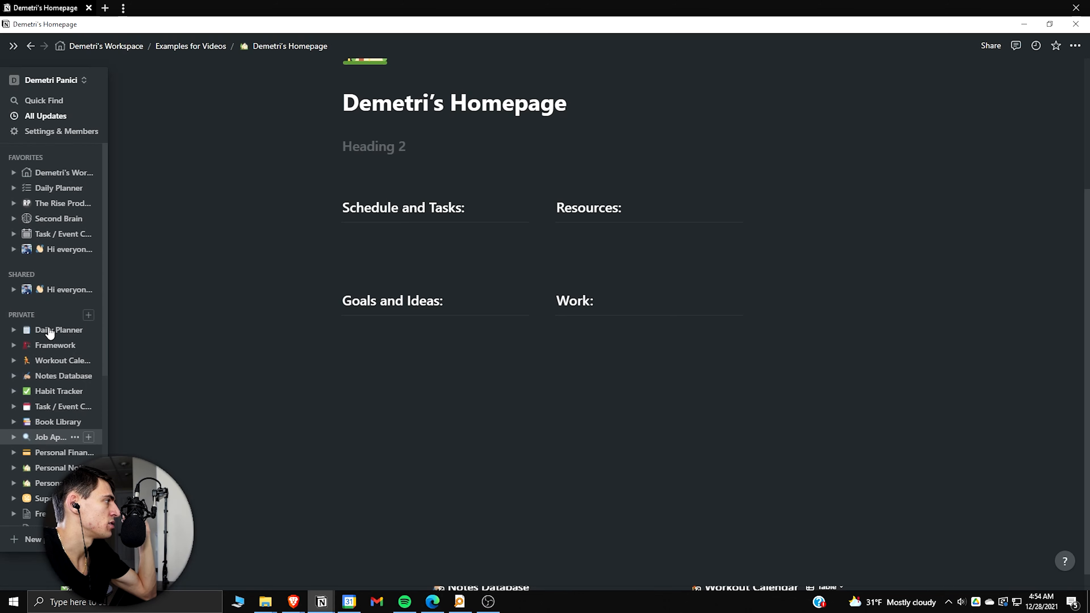
{"action": "scroll", "coordinate": [49, 333], "scroll_direction": "down", "scroll_amount": 2}
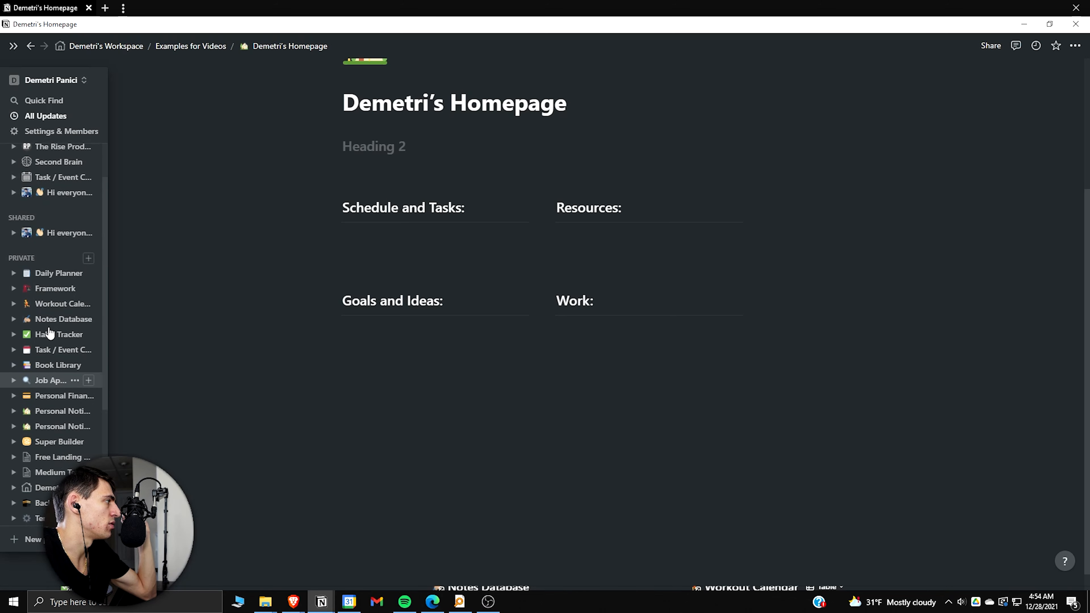
{"action": "left_click", "coordinate": [1074, 46]}
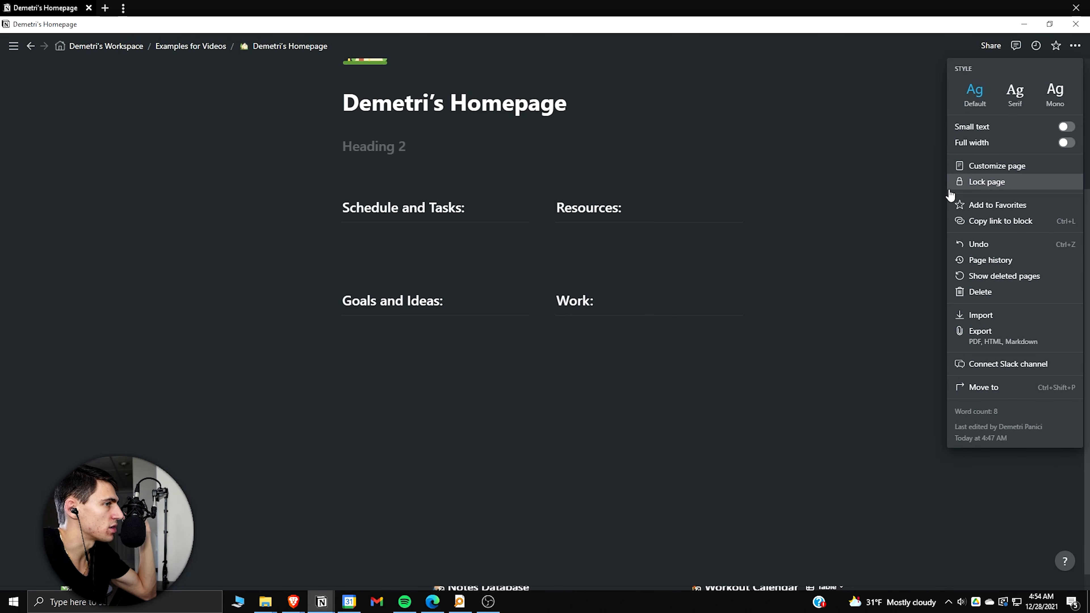
{"action": "left_click", "coordinate": [983, 222]}
{"action": "mouse_move", "coordinate": [10, 58]}
{"action": "right_click", "coordinate": [51, 276]}
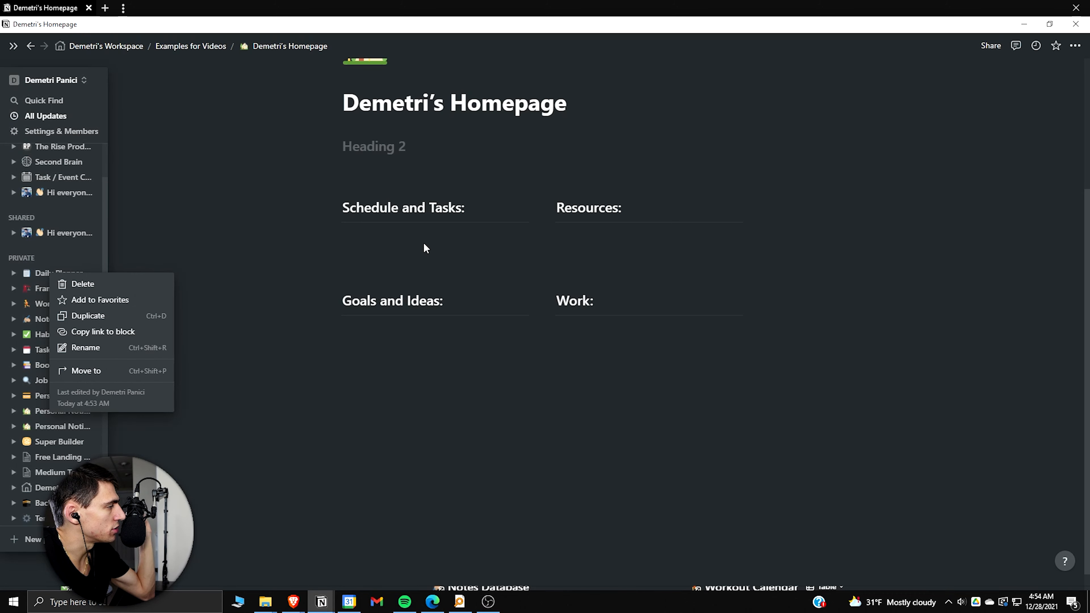
{"action": "left_click", "coordinate": [42, 279]}
Move Daily Planner and Task / Event Calendar under "Schedule and Tasks:", and Notes Database and Book Library under "Resources:" on the homepage.
{"action": "left_click_drag", "start_coordinate": [42, 274], "coordinate": [401, 230]}
{"action": "left_click", "coordinate": [13, 46]}
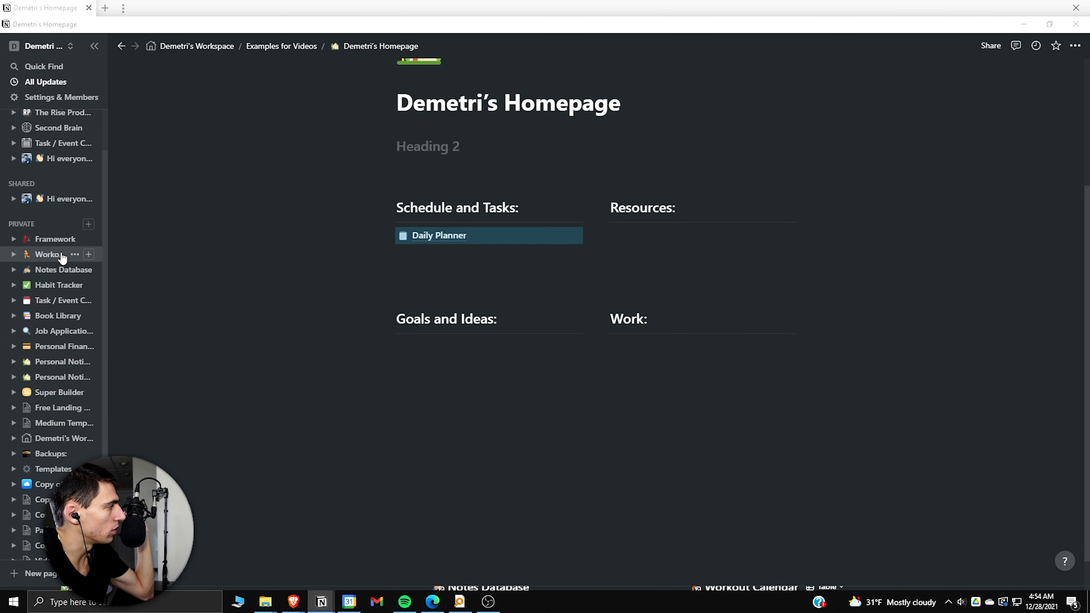
{"action": "left_click_drag", "start_coordinate": [60, 300], "coordinate": [489, 255]}
{"action": "left_click_drag", "start_coordinate": [49, 267], "coordinate": [726, 240]}
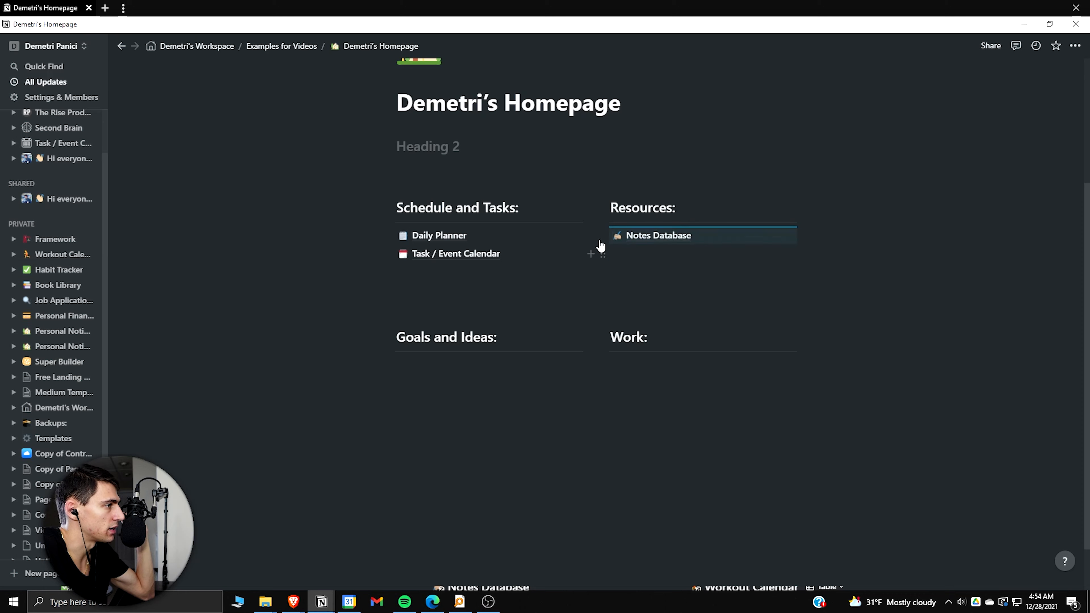
{"action": "left_click_drag", "start_coordinate": [44, 237], "coordinate": [686, 253]}
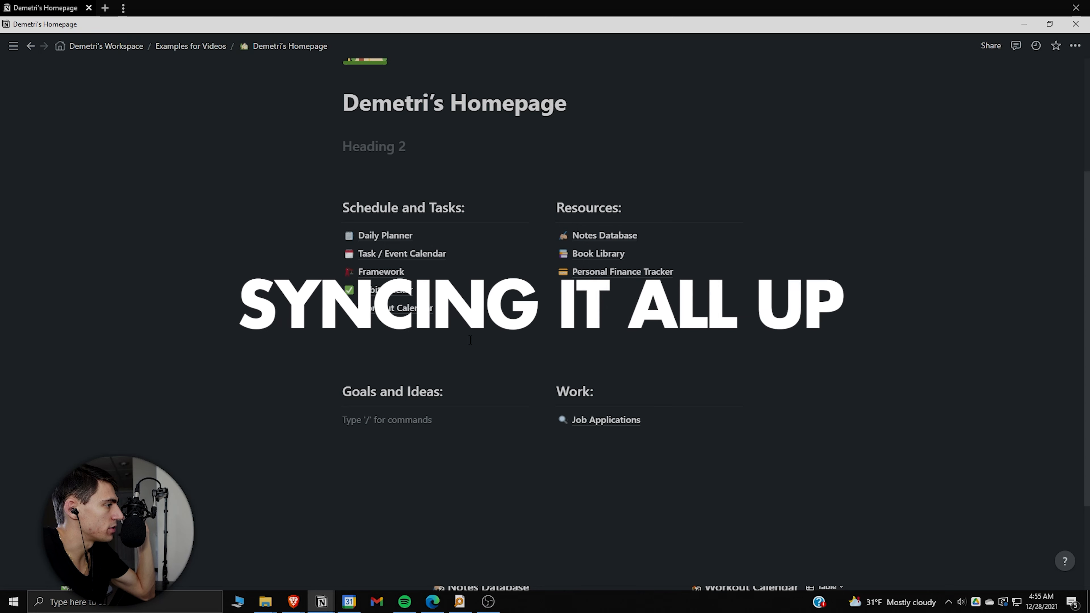
{"action": "scroll", "coordinate": [470, 340], "scroll_direction": "down", "scroll_amount": 1}
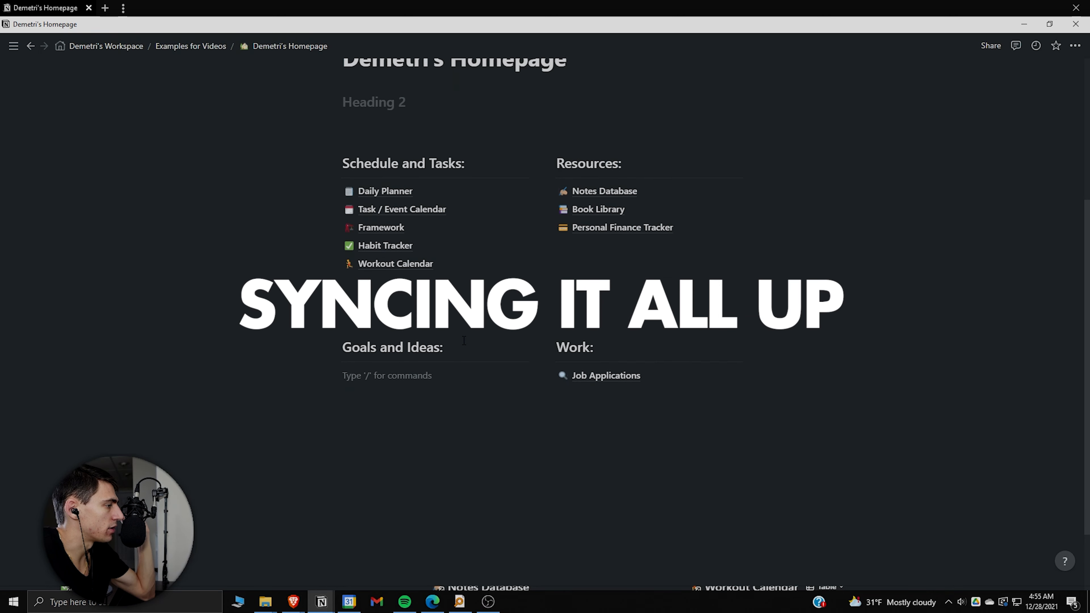
{"action": "scroll", "coordinate": [463, 342], "scroll_direction": "up", "scroll_amount": 1}
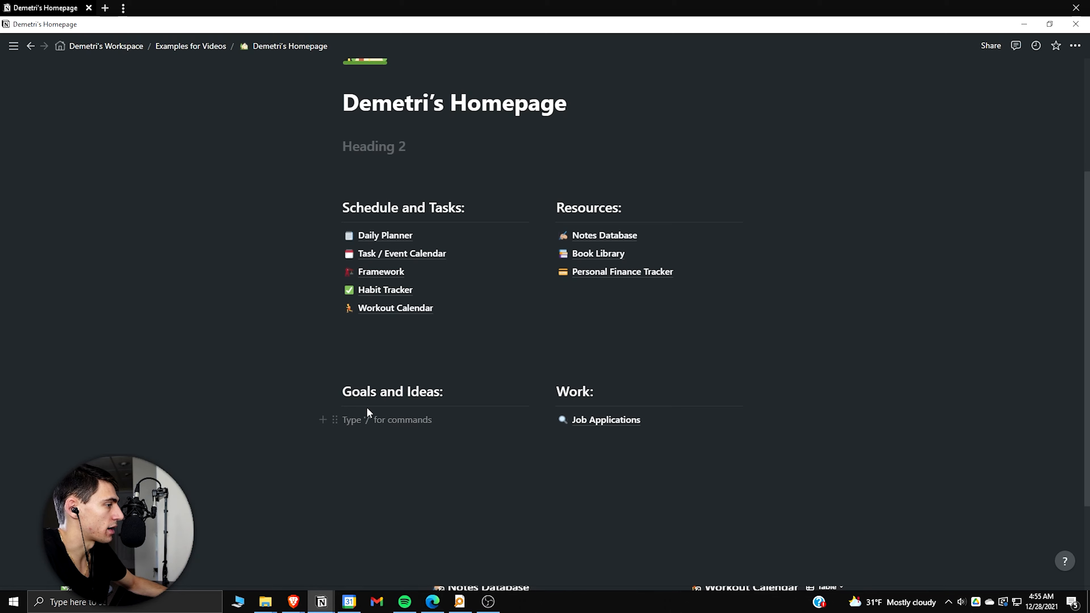
{"action": "scroll", "coordinate": [725, 329], "scroll_direction": "up", "scroll_amount": 2}
{"action": "scroll", "coordinate": [725, 329], "scroll_direction": "down", "scroll_amount": 2}
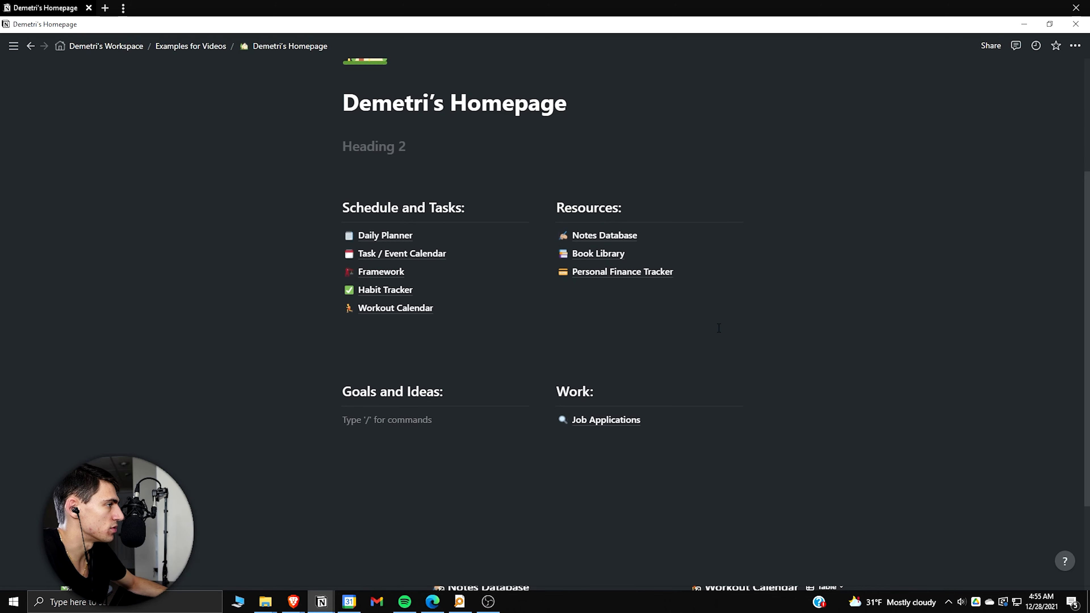
{"action": "scroll", "coordinate": [687, 339], "scroll_direction": "up", "scroll_amount": 3}
{"action": "scroll", "coordinate": [630, 372], "scroll_direction": "down", "scroll_amount": 3}
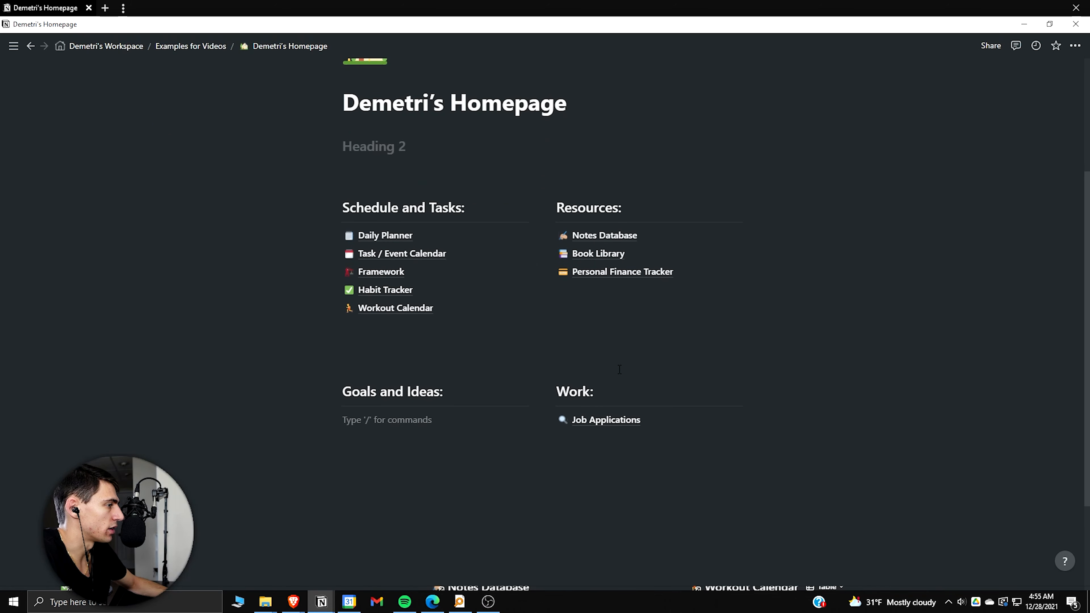
Place the cursor in the empty Heading 2 line of the synced block under the homepage title.
{"action": "scroll", "coordinate": [619, 369], "scroll_direction": "up", "scroll_amount": 3}
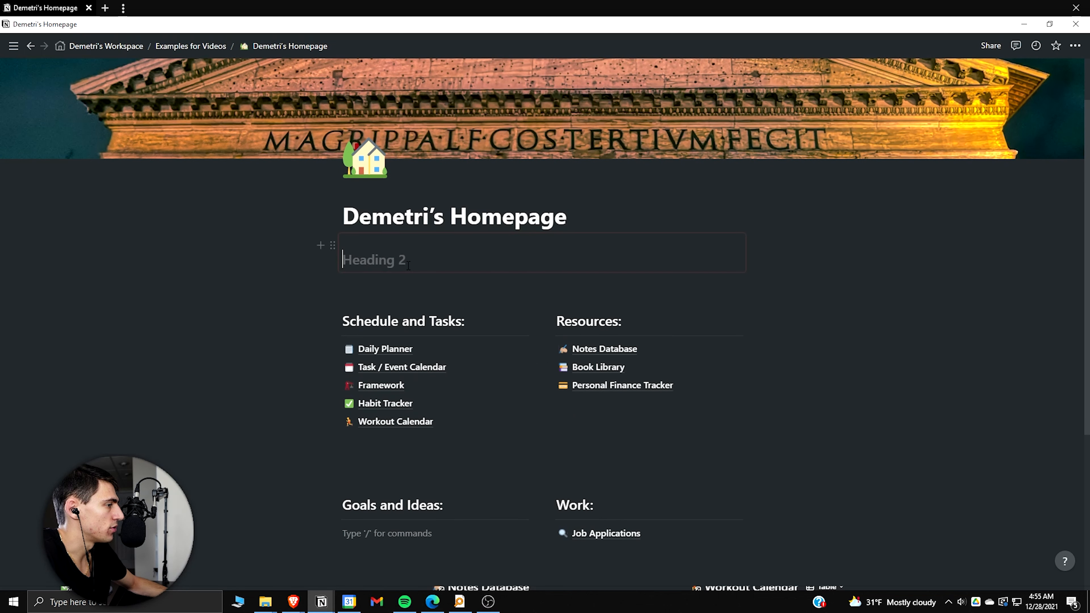
{"action": "left_click", "coordinate": [408, 265]}
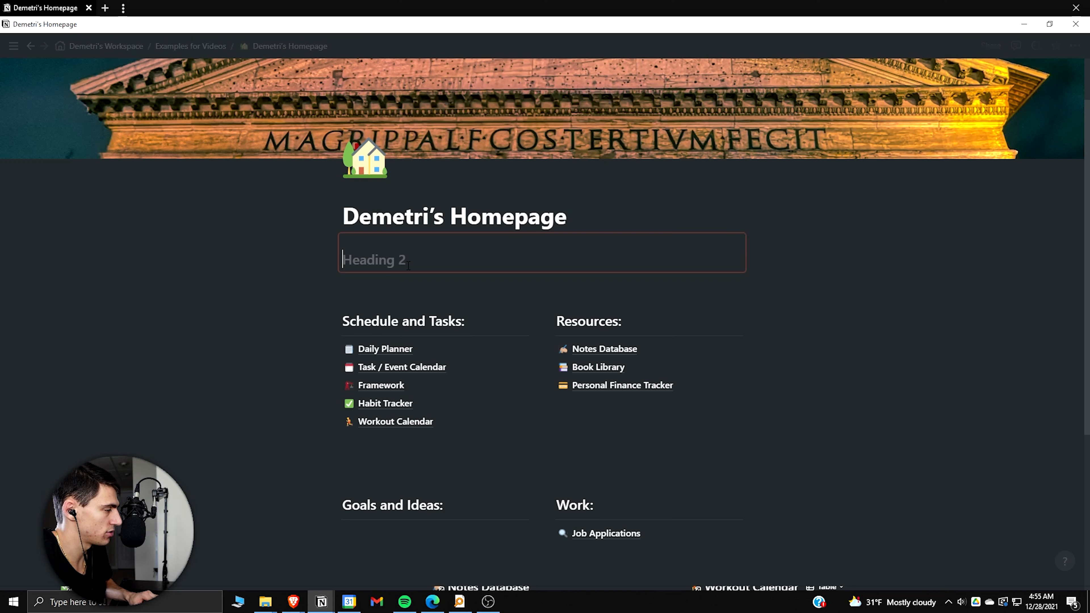
{"action": "type", "text": "dfa;f"}
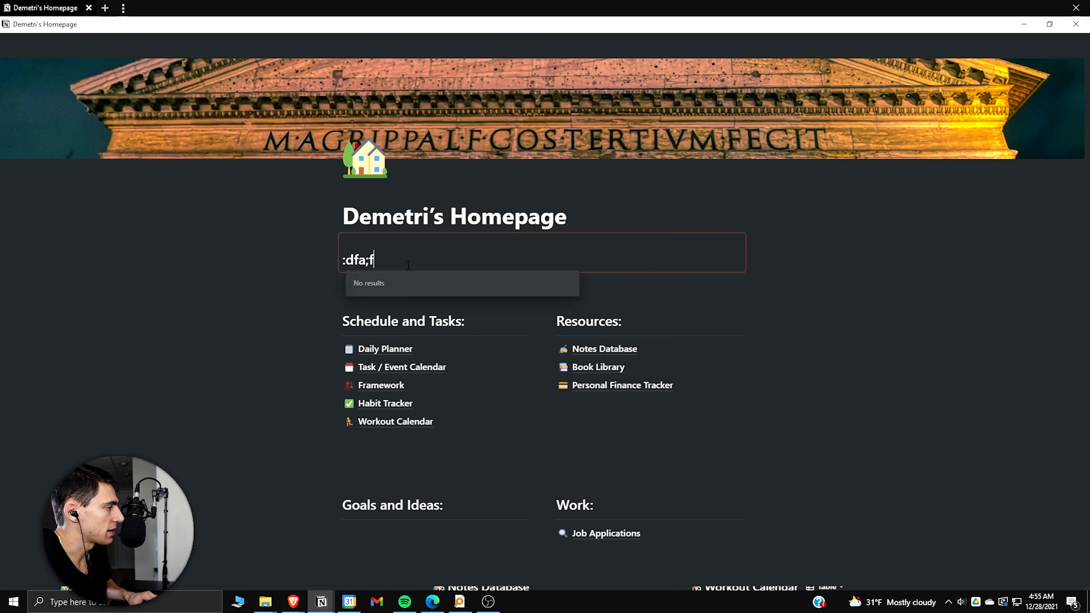
{"action": "key", "text": "BackSpace"}
{"action": "key", "text": "BackSpace"}
{"action": "key", "text": "BackSpace"}
{"action": "key", "text": "BackSpace"}
{"action": "key", "text": "BackSpace"}
{"action": "type", "text": "\""}
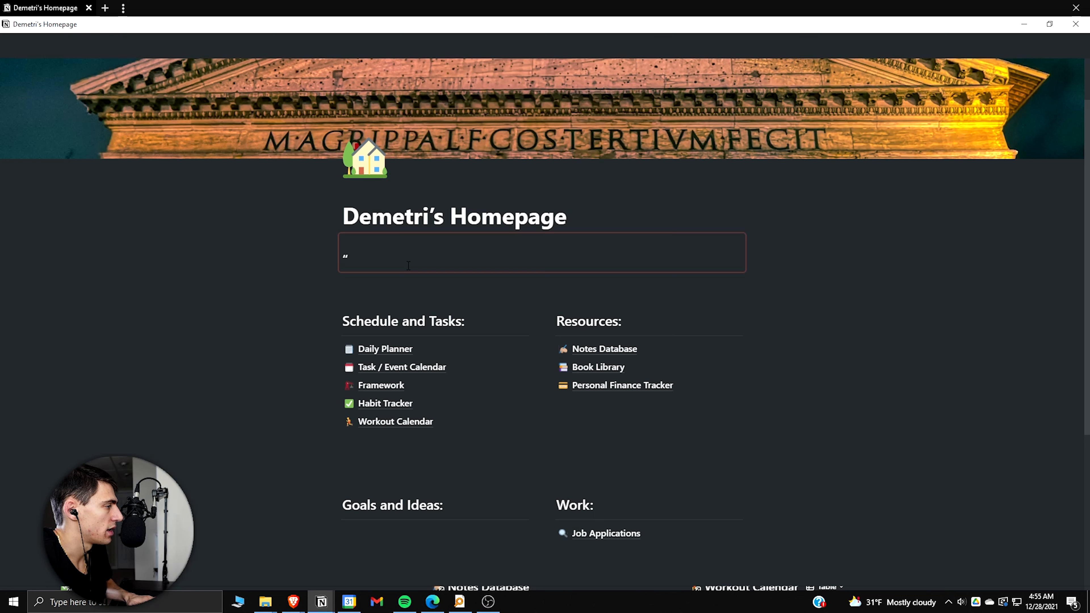
{"action": "key", "text": "BackSpace"}
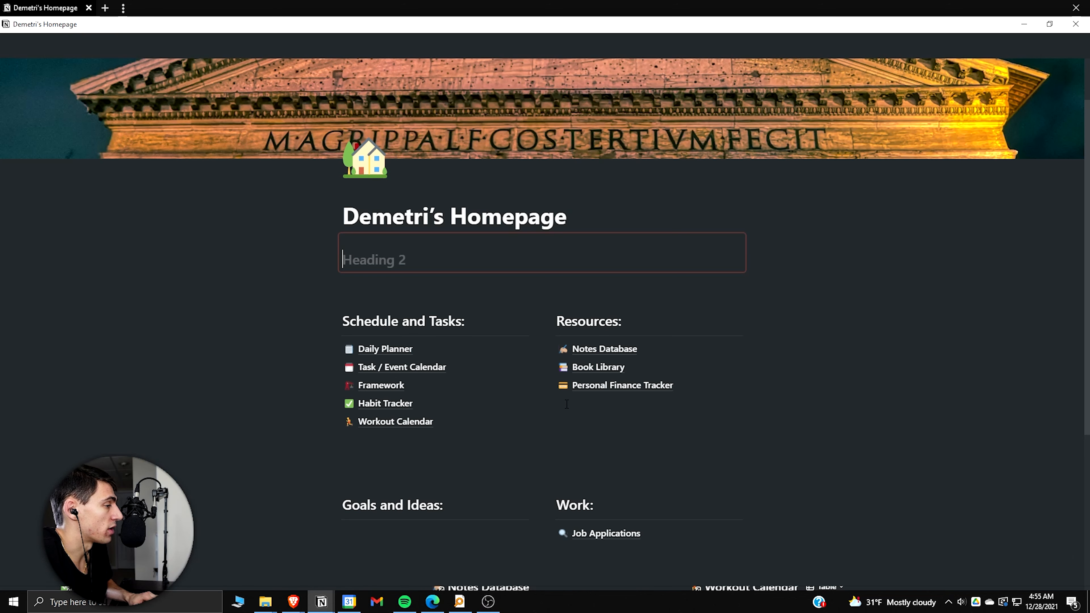
Fill the synced block's heading with notepad, calendar and green check mark emojis separated by dashes.
{"action": "type", "text": ":notep"}
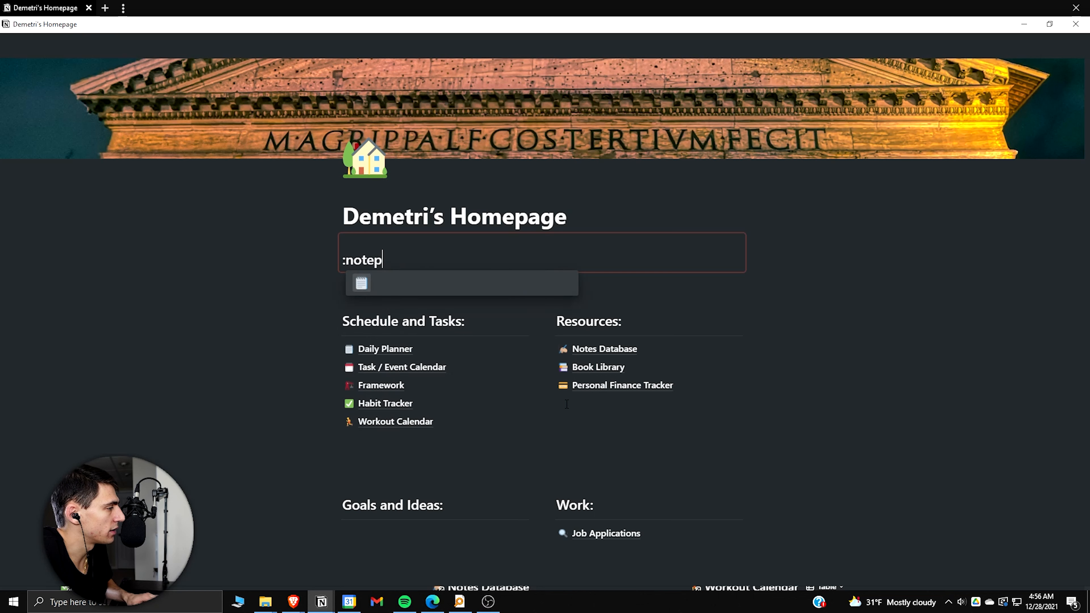
{"action": "left_click", "coordinate": [359, 283]}
{"action": "type", "text": "-:"}
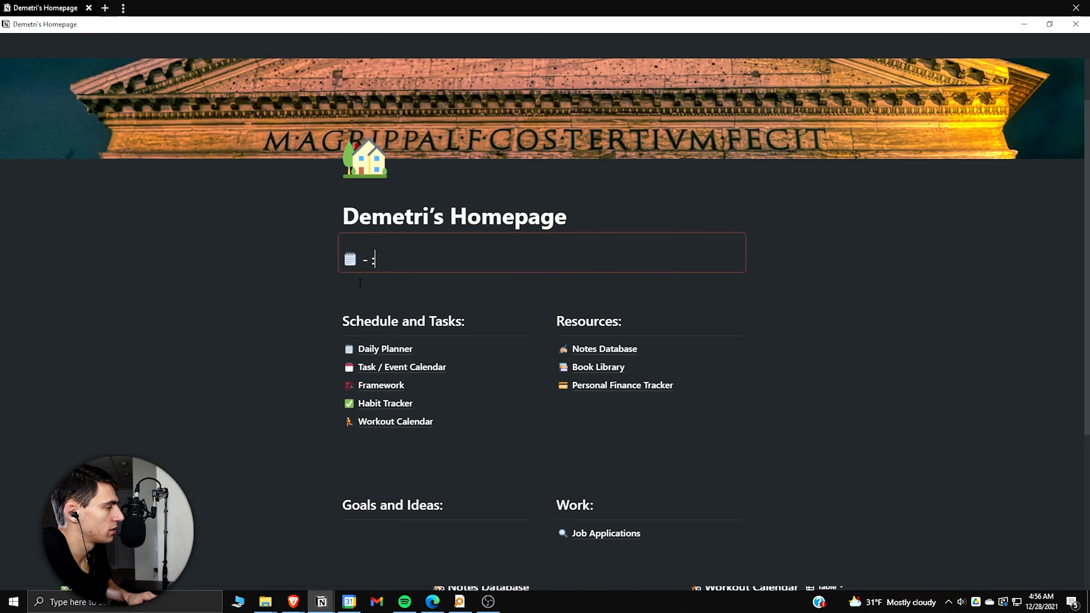
{"action": "type", "text": "calender"}
{"action": "key", "text": "Return"}
{"action": "type", "text": "- \""}
{"action": "key", "text": "BackSpace"}
{"action": "type", "text": ":check"}
{"action": "left_click", "coordinate": [457, 282]}
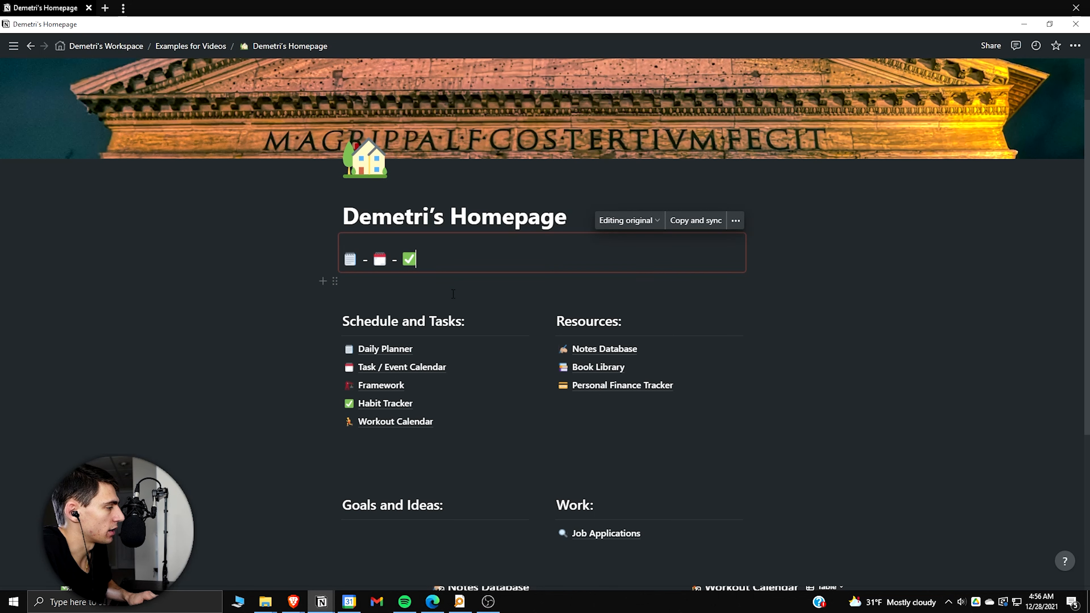
Append the runner and construction crane emojis to the synced heading, each preceded by a dash.
{"action": "type", "text": "- :"}
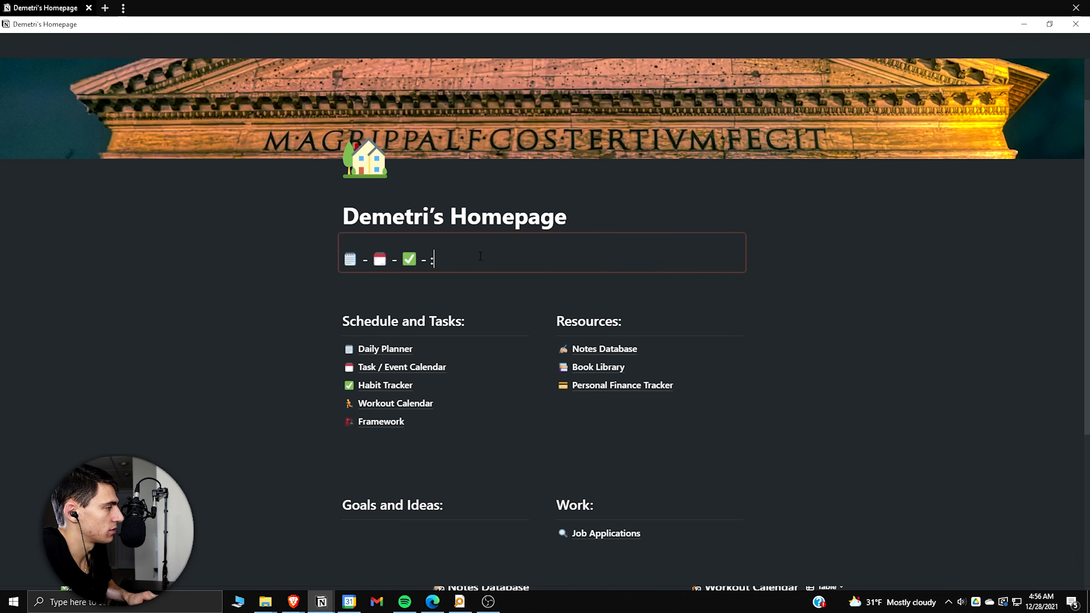
{"action": "type", "text": "run"}
{"action": "left_click", "coordinate": [454, 286]}
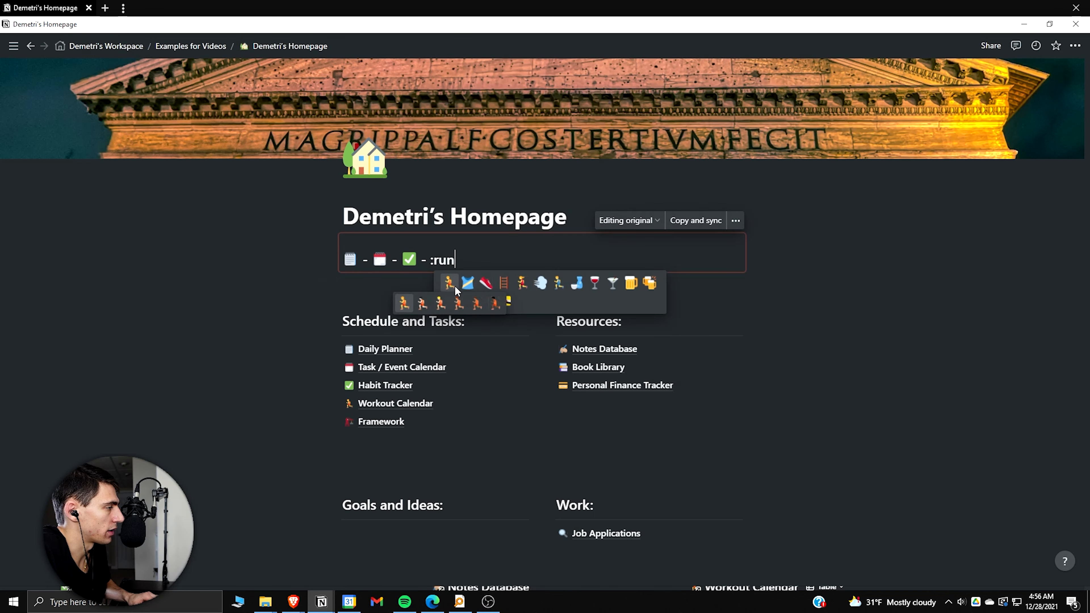
{"action": "left_click", "coordinate": [410, 306]}
{"action": "type", "text": "- :const"}
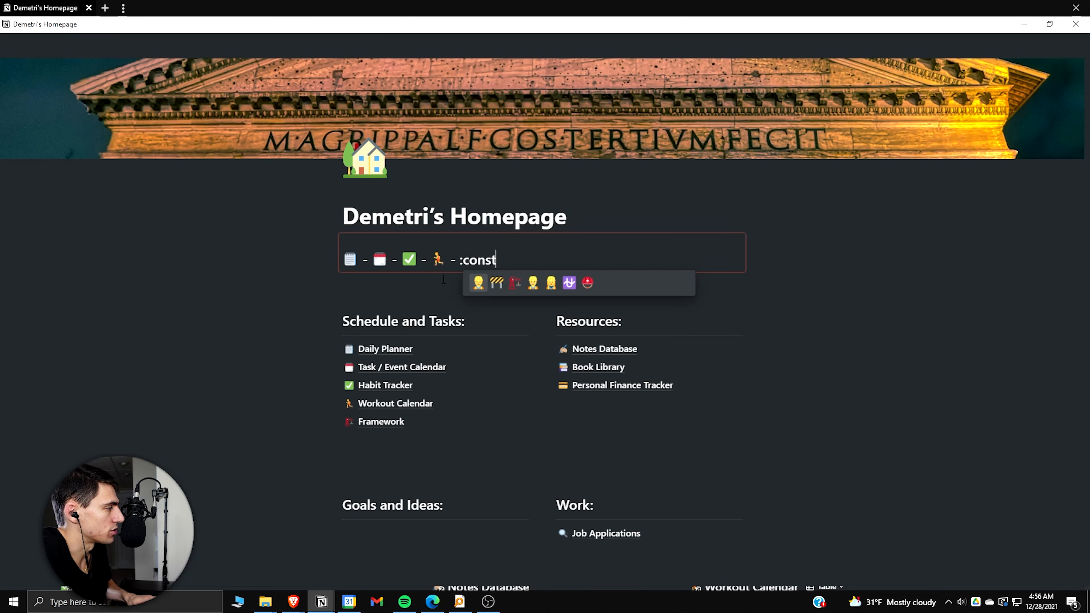
{"action": "type", "text": "ru"}
{"action": "left_click", "coordinate": [515, 282]}
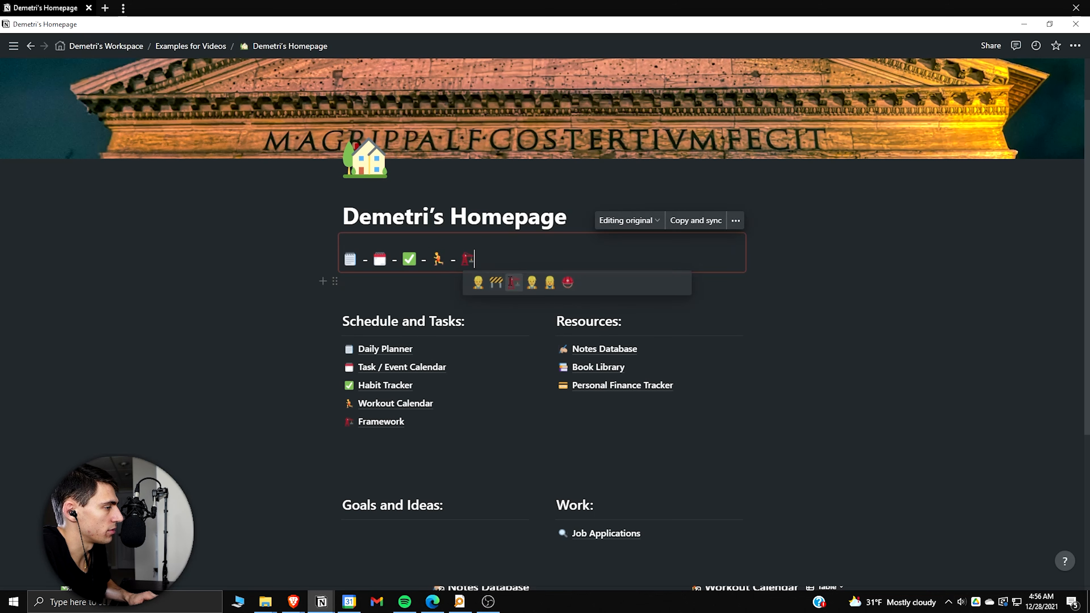
Append the writing hand, books and credit card emojis to the synced heading, each preceded by a dash.
{"action": "type", "text": "- :"}
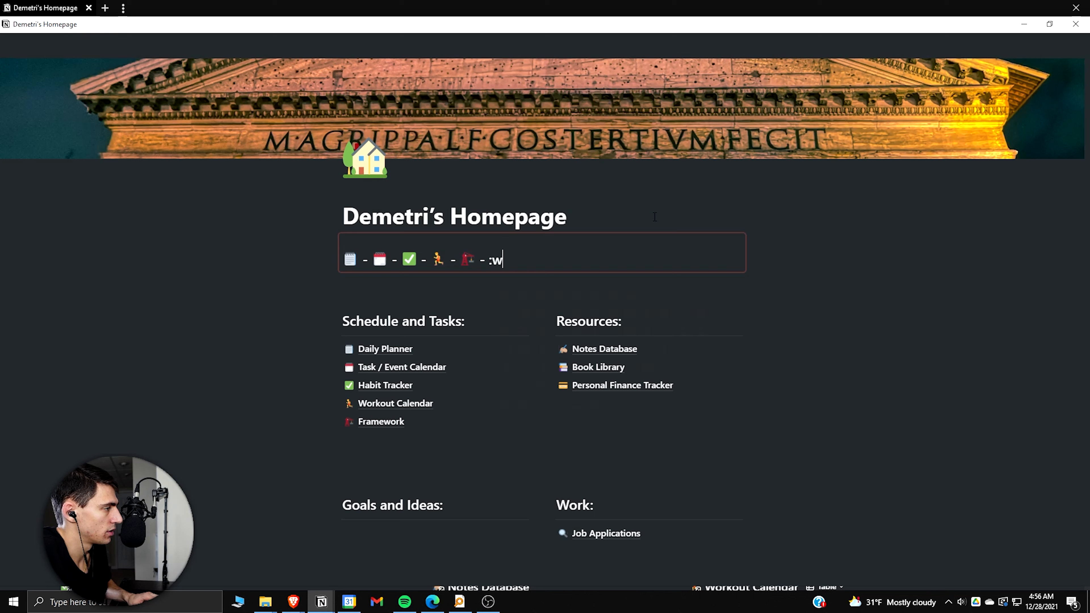
{"action": "type", "text": "writing"}
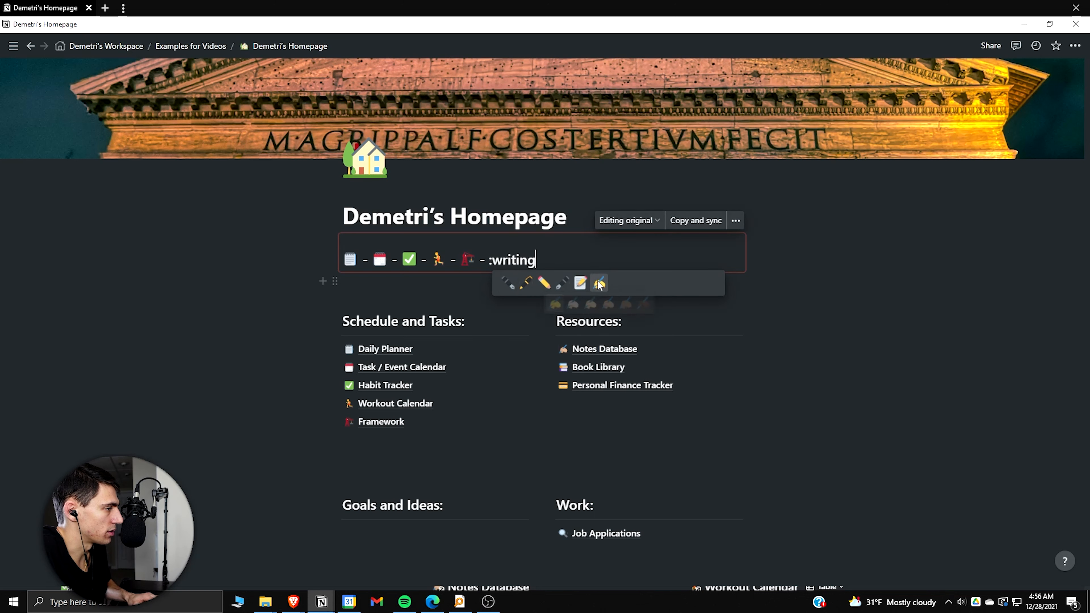
{"action": "left_click", "coordinate": [600, 284]}
{"action": "type", "text": "- :book"}
{"action": "key", "text": "Return"}
{"action": "type", "text": "- :credit"}
{"action": "key", "text": "Return"}
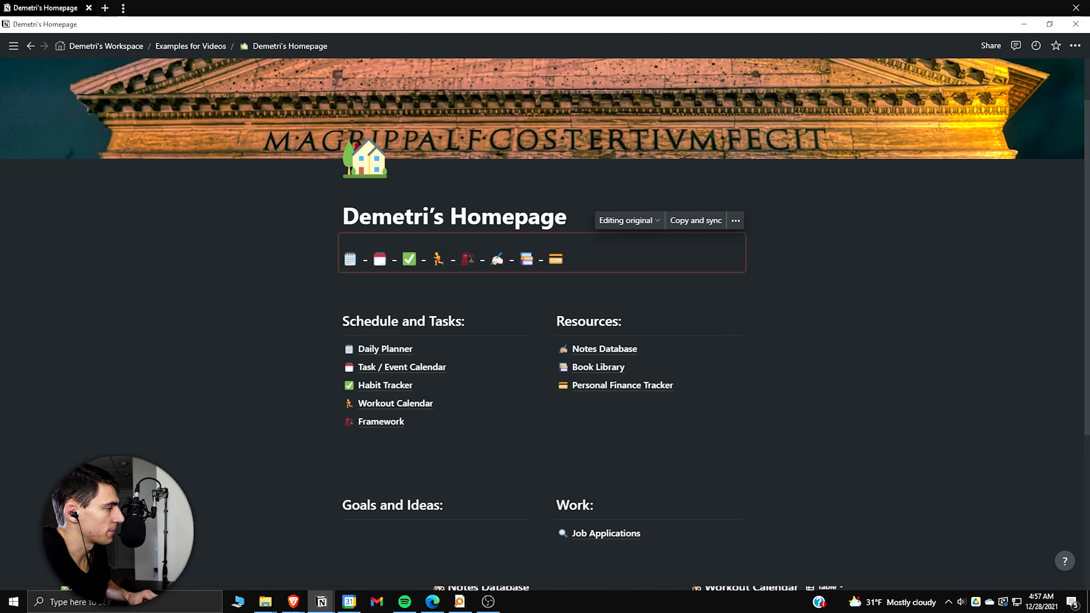
Link the notepad, calendar, check mark, runner and crane emojis to their matching pages under "Schedule and Tasks:" using copied block links.
{"action": "right_click", "coordinate": [430, 354]}
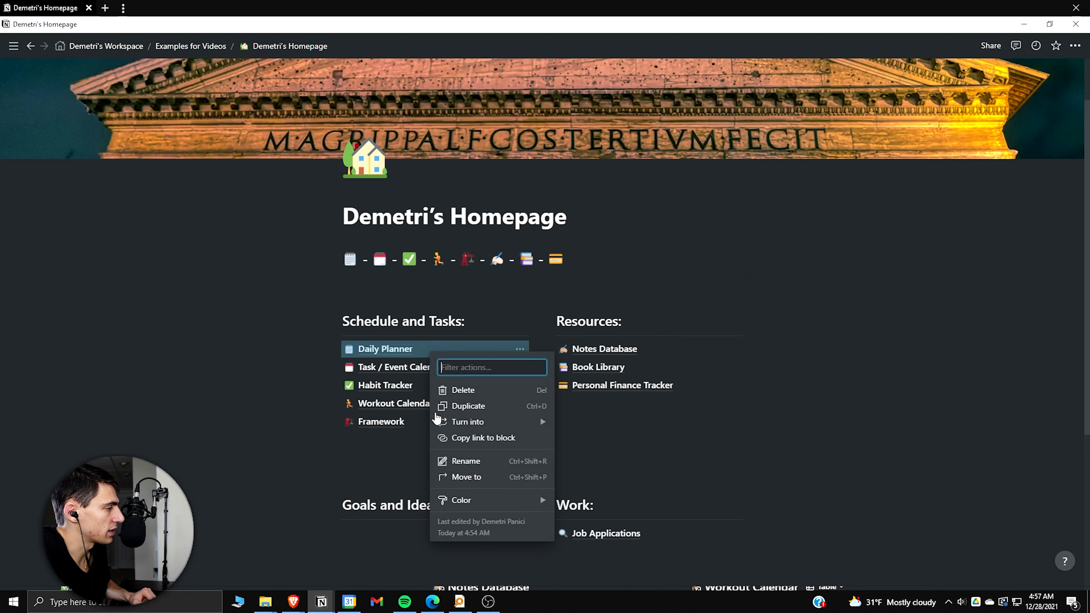
{"action": "left_click", "coordinate": [476, 437]}
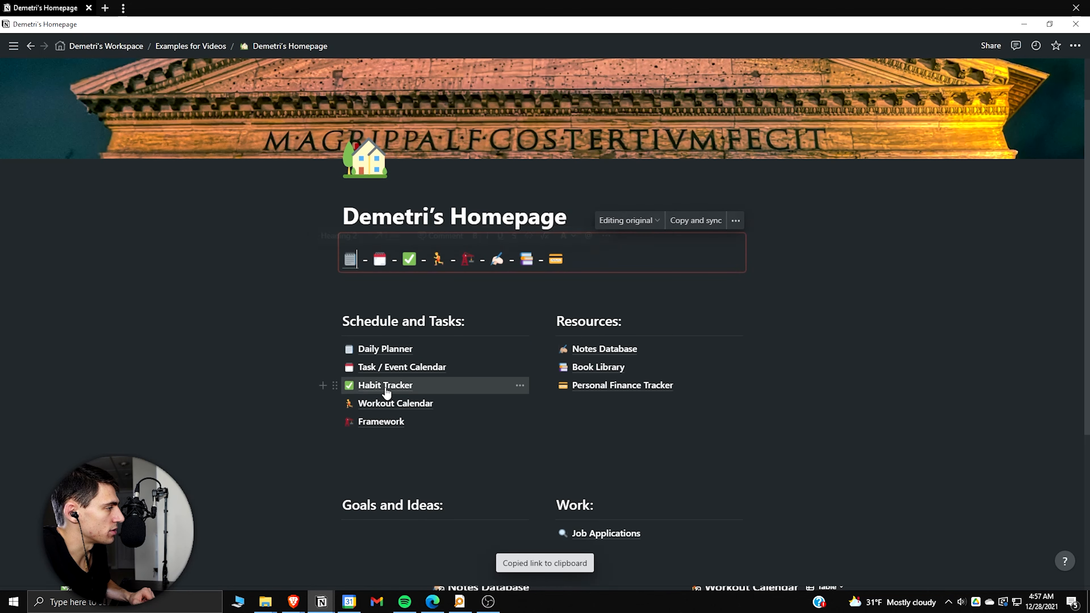
{"action": "right_click", "coordinate": [394, 370]}
{"action": "left_click", "coordinate": [425, 455]}
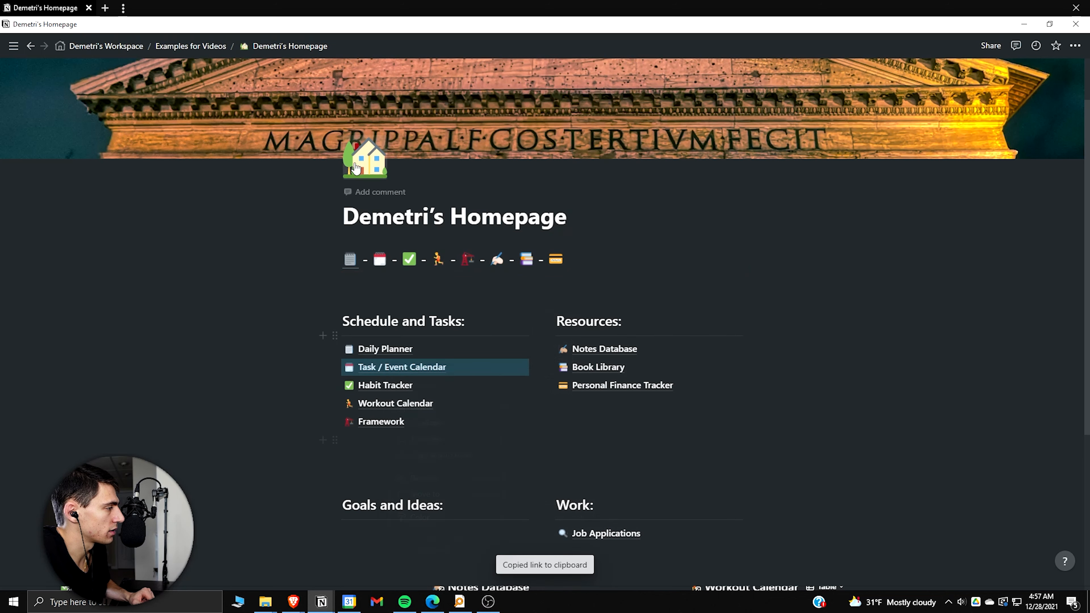
{"action": "right_click", "coordinate": [402, 385]}
{"action": "left_click", "coordinate": [429, 471]}
Link the writing hand, books and credit card emojis to Notes Database, Book Library and Personal Finance Tracker.
{"action": "left_click", "coordinate": [498, 259]}
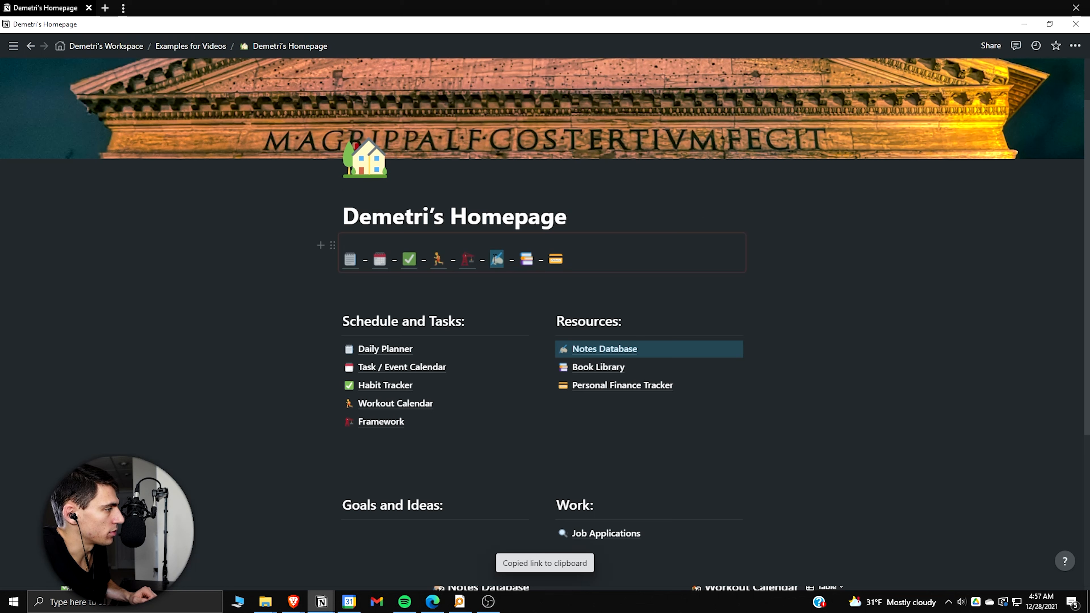
{"action": "right_click", "coordinate": [594, 367]}
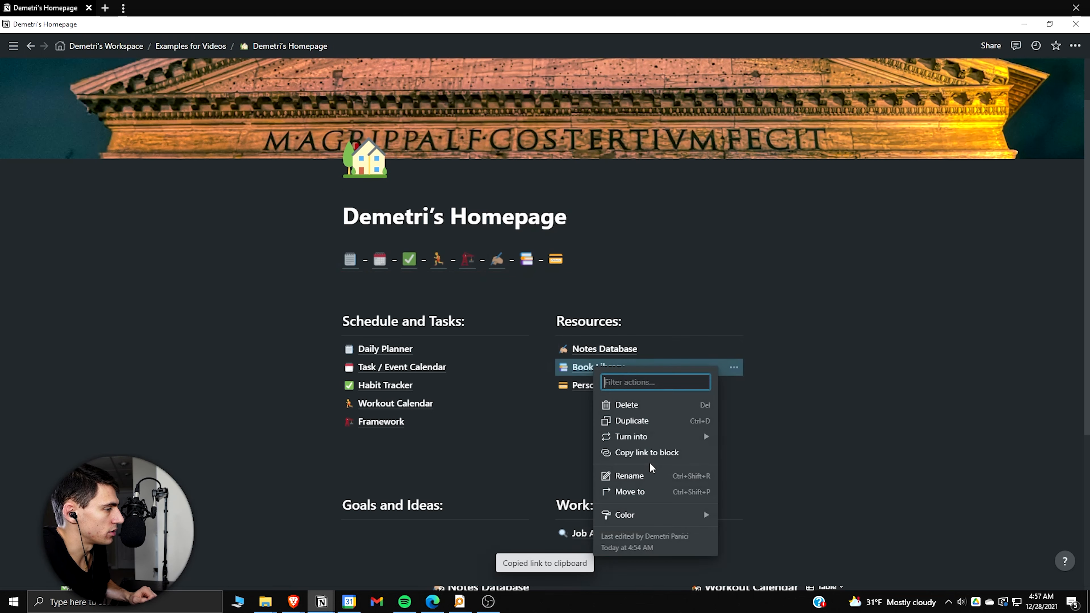
{"action": "left_click", "coordinate": [649, 453]}
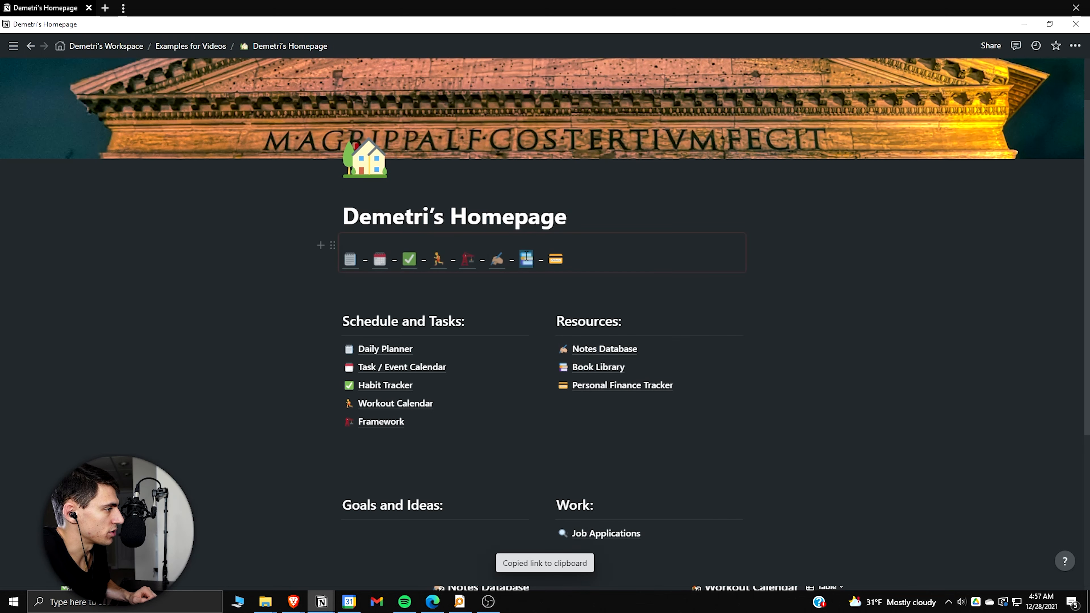
{"action": "right_click", "coordinate": [594, 388]}
{"action": "left_click", "coordinate": [624, 470]}
{"action": "left_click", "coordinate": [571, 253]}
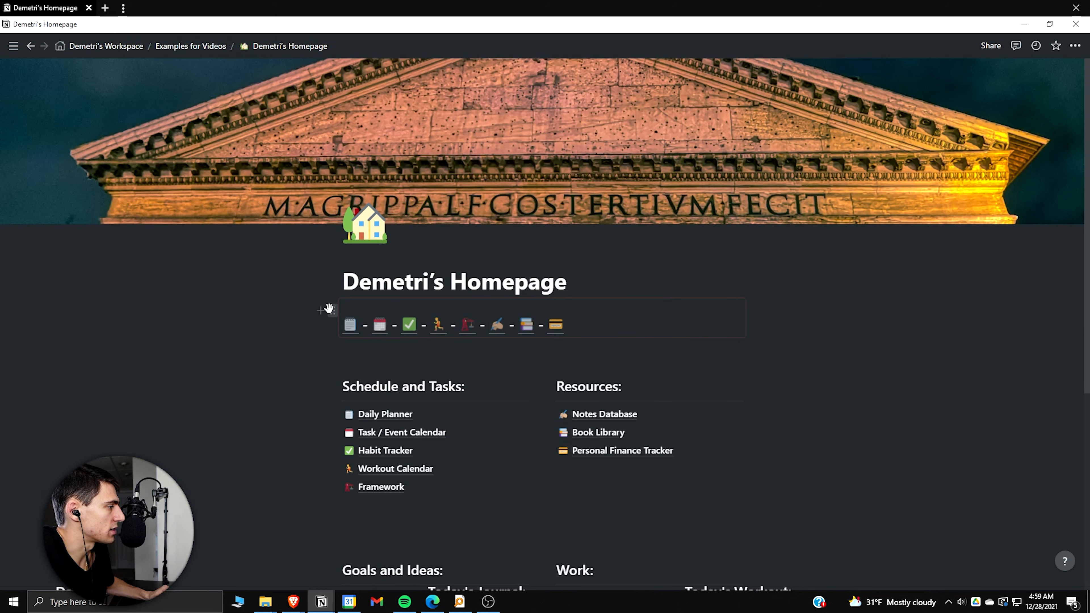
Copy the synced emoji navigation block from the homepage and paste it as a synced block under the Daily Planner title.
{"action": "left_click", "coordinate": [329, 309]}
{"action": "left_click", "coordinate": [258, 305]}
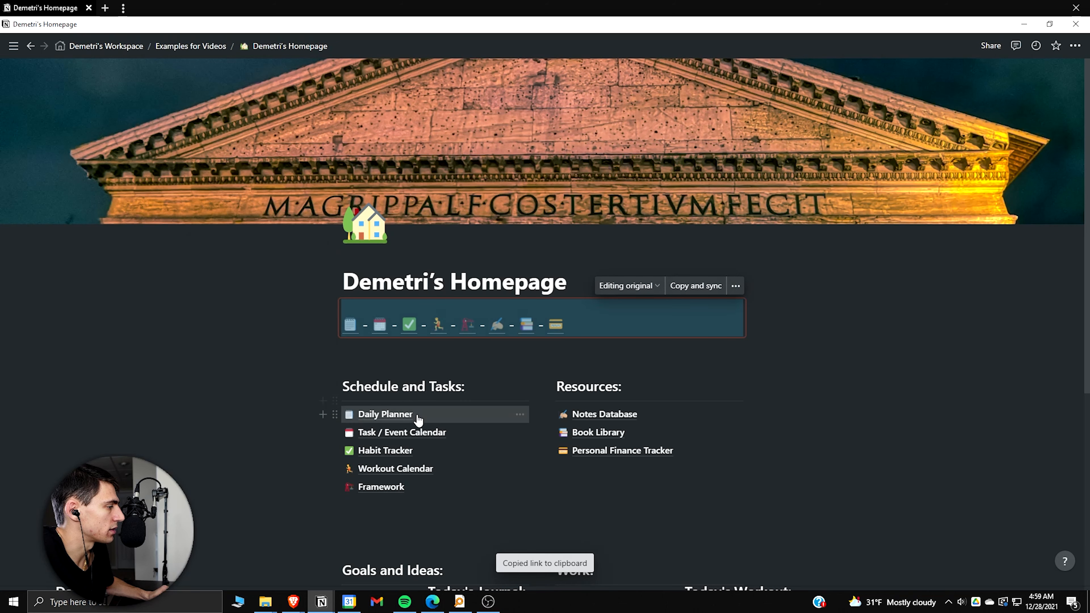
{"action": "left_click", "coordinate": [417, 415]}
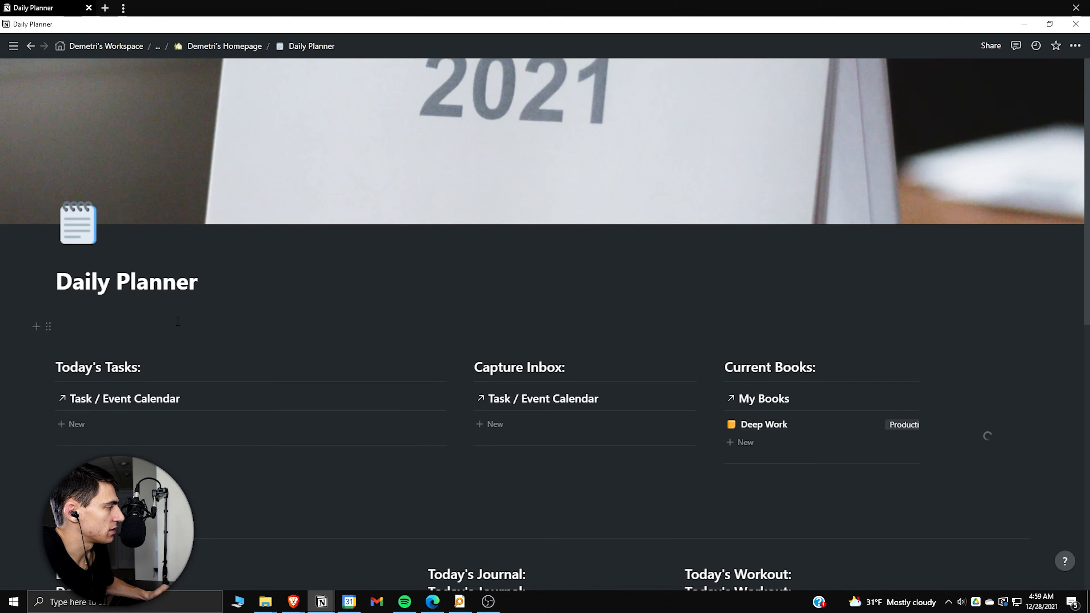
{"action": "left_click", "coordinate": [173, 315]}
{"action": "left_click", "coordinate": [174, 317]}
{"action": "key", "text": "ctrl+v"}
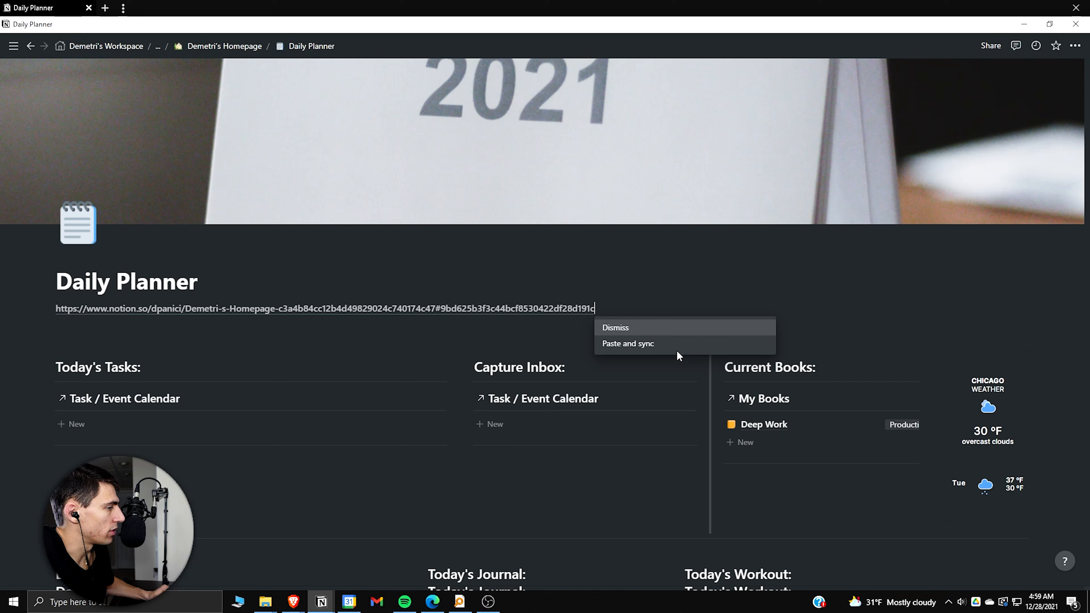
{"action": "left_click", "coordinate": [676, 349]}
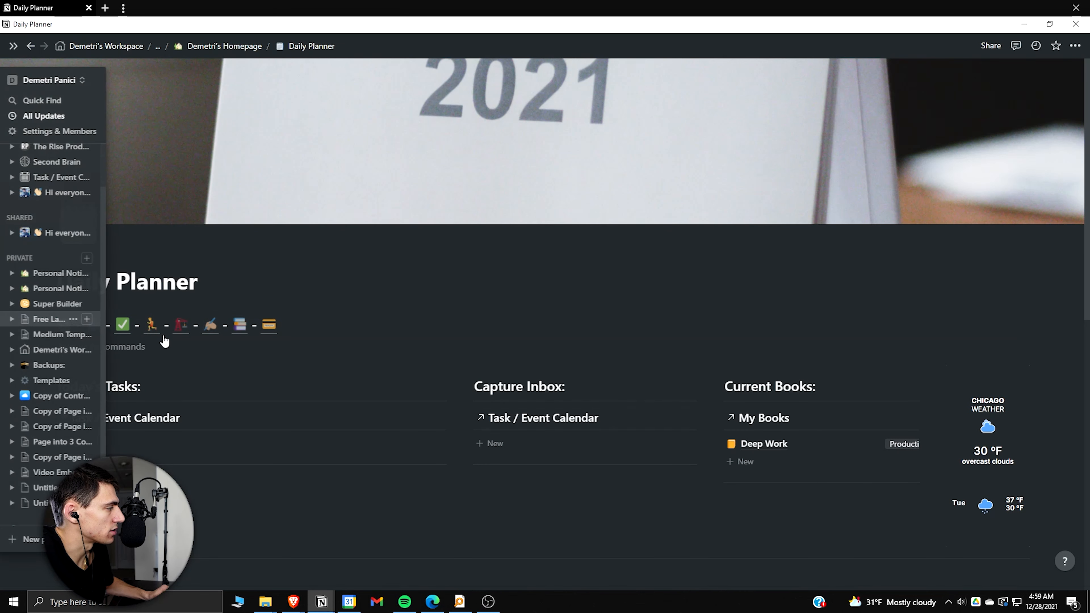
Paste and sync the emoji navigation block under the titles of the Task / Event Calendar and Habit Tracker pages.
{"action": "left_click", "coordinate": [93, 325]}
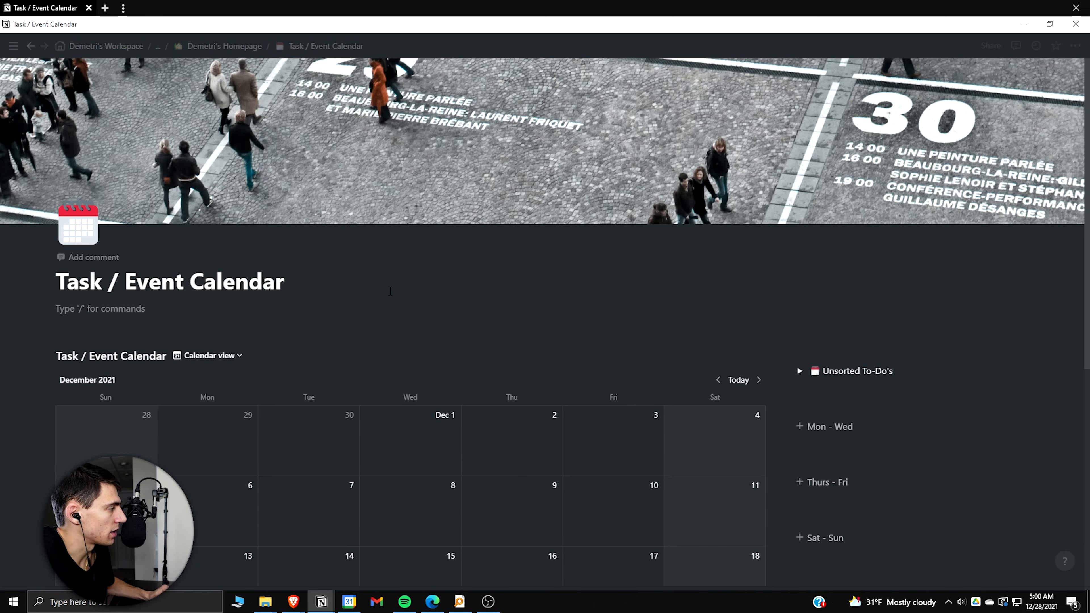
{"action": "key", "text": "ctrl+v"}
{"action": "left_click", "coordinate": [641, 344]}
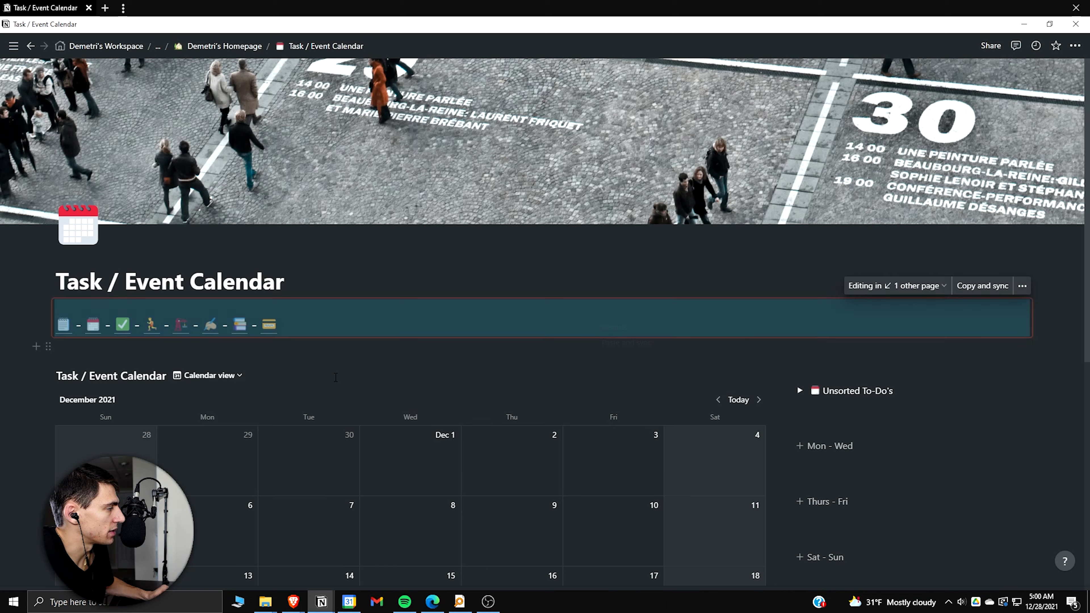
{"action": "left_click", "coordinate": [123, 325]}
{"action": "left_click", "coordinate": [93, 310]}
{"action": "key", "text": "ctrl+v"}
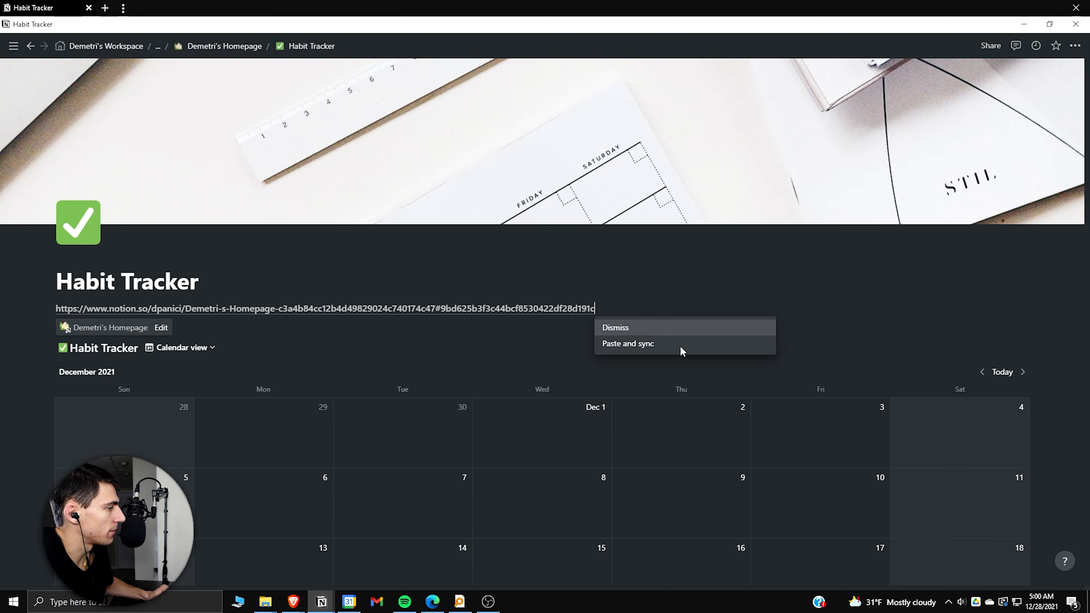
{"action": "left_click", "coordinate": [680, 346]}
Paste and sync the emoji navigation block under the titles of the Workout Calendar and Personal Finance Tracker pages.
{"action": "left_click", "coordinate": [158, 326]}
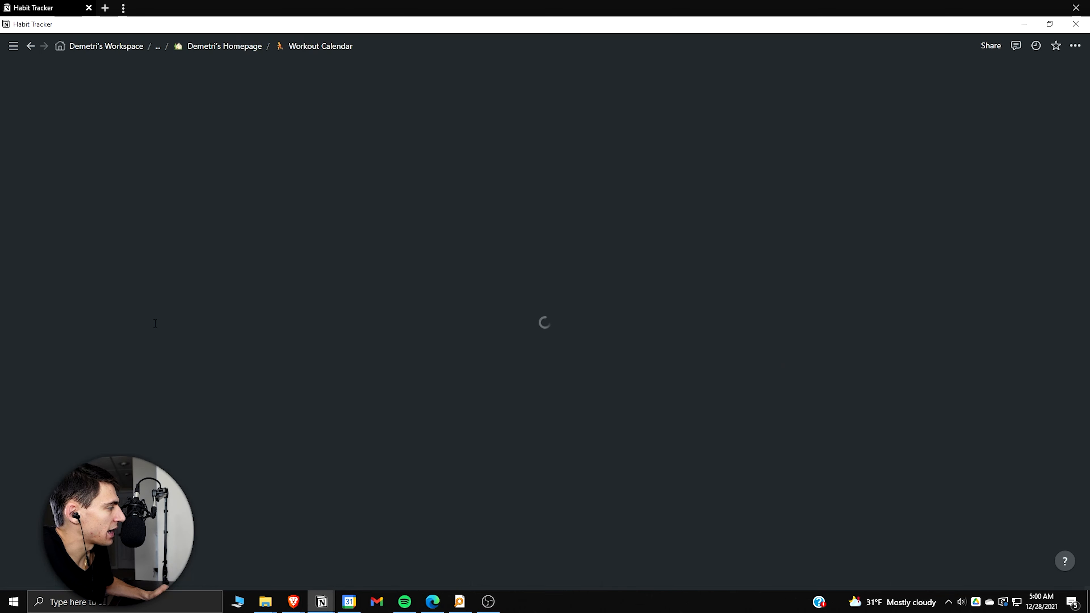
{"action": "left_click", "coordinate": [289, 282]}
{"action": "key", "text": "Return"}
{"action": "key", "text": "ctrl+v"}
{"action": "left_click", "coordinate": [689, 349]}
{"action": "left_click", "coordinate": [268, 325]}
{"action": "left_click", "coordinate": [300, 310]}
{"action": "key", "text": "ctrl+v"}
{"action": "left_click", "coordinate": [687, 344]}
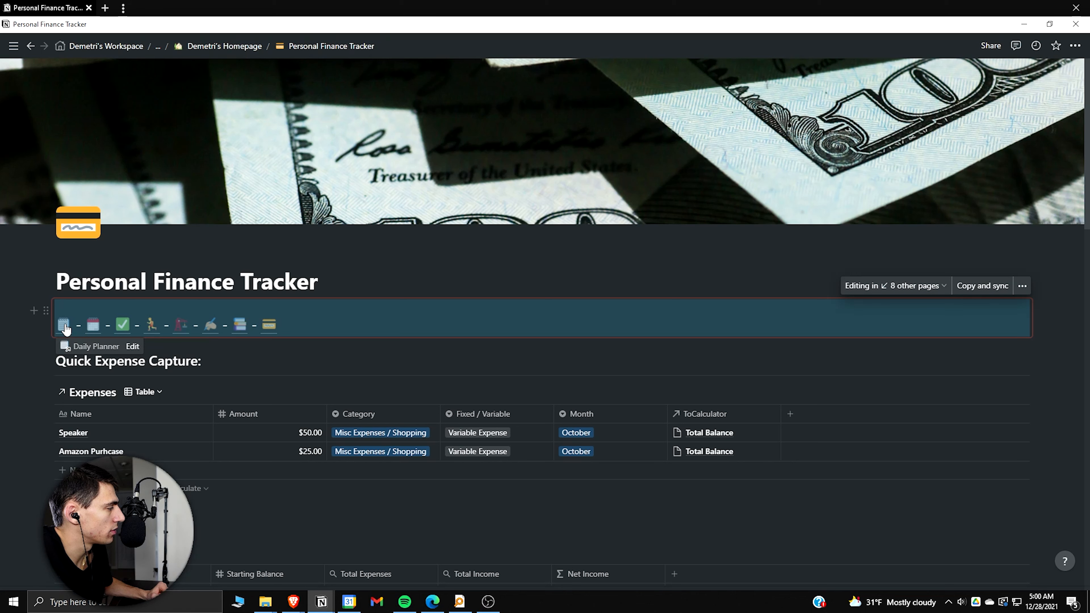
Return from Personal Finance Tracker to the homepage and copy the homepage's link.
{"action": "left_click", "coordinate": [307, 326]}
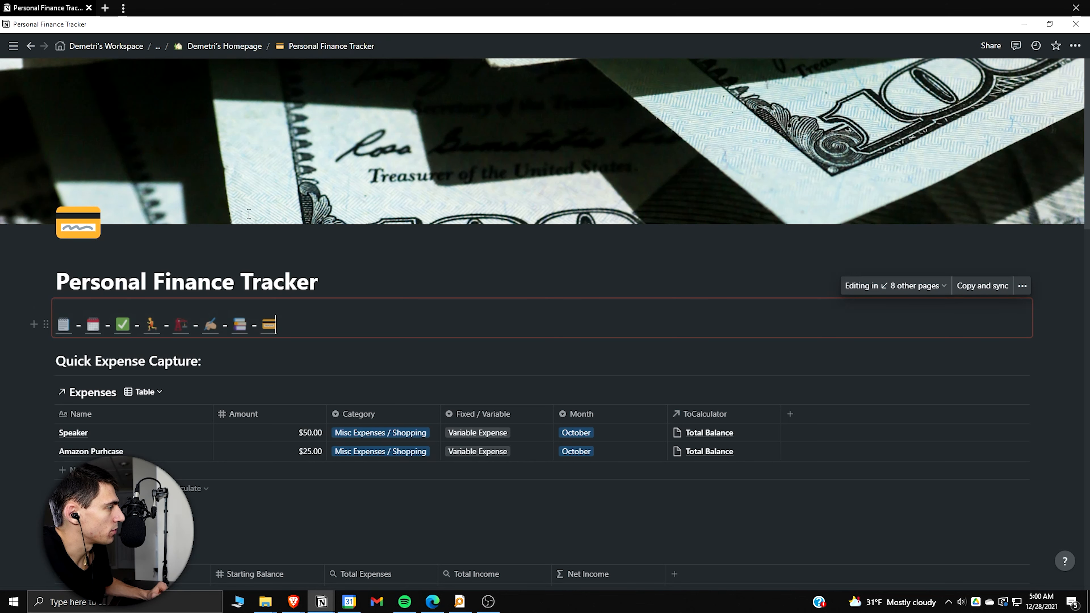
{"action": "key", "text": "ctrl+bracketleft"}
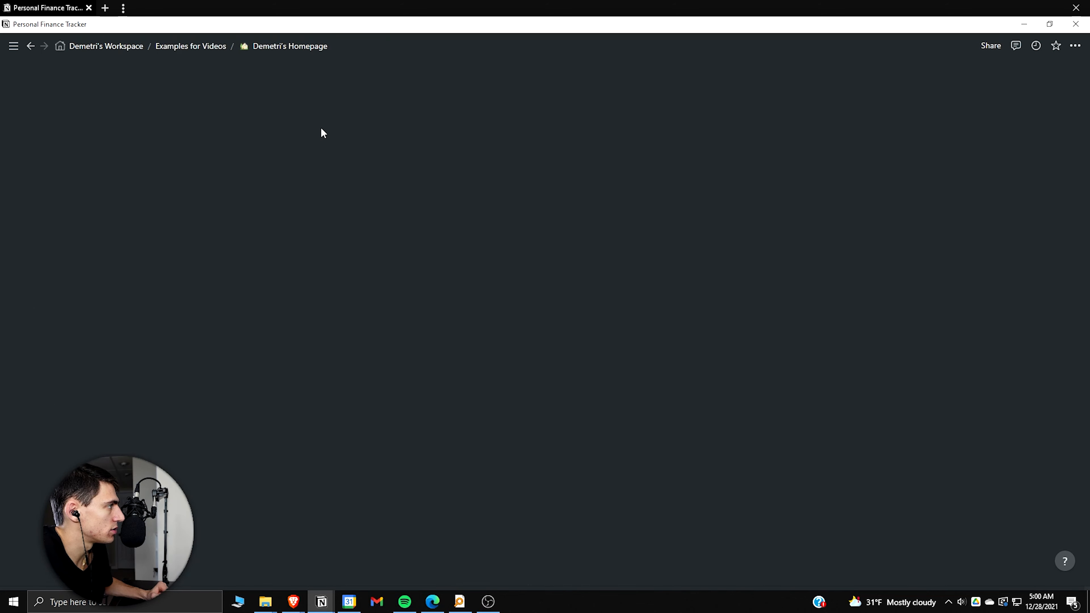
{"action": "left_click", "coordinate": [1075, 45]}
{"action": "left_click", "coordinate": [1002, 221]}
Insert a house emoji and a dash at the start of the navigation bar and link the emoji to the homepage.
{"action": "left_click", "coordinate": [594, 331]}
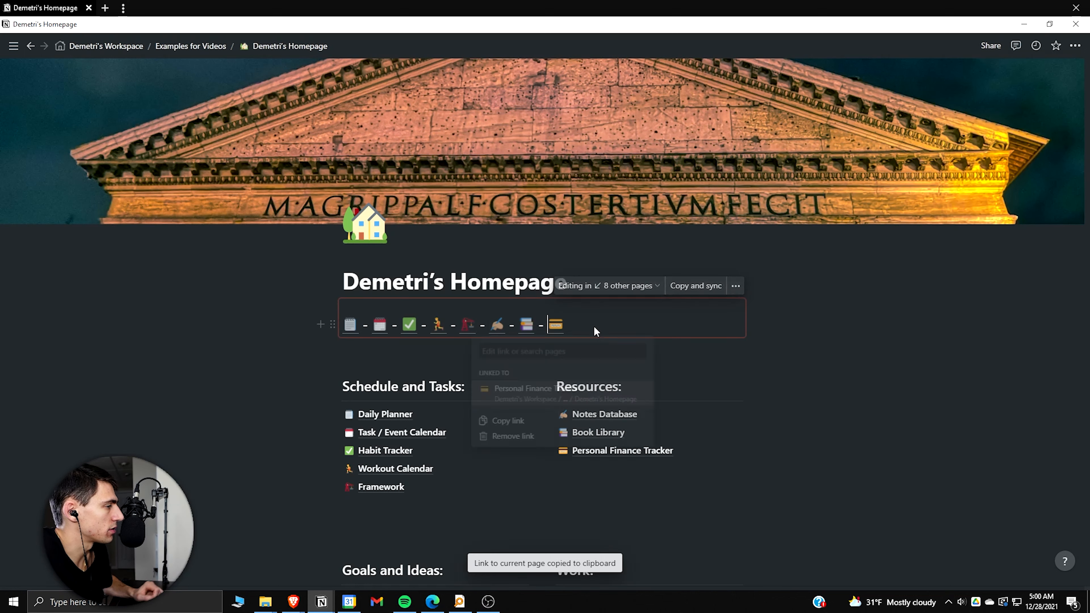
{"action": "key", "text": "Left"}
{"action": "key", "text": "Left"}
{"action": "key", "text": "Left"}
{"action": "key", "text": "Left"}
{"action": "key", "text": "Left"}
{"action": "key", "text": "Left"}
{"action": "key", "text": "Left"}
{"action": "key", "text": "Left"}
{"action": "key", "text": "Left"}
{"action": "key", "text": "Left"}
{"action": "key", "text": "Left"}
{"action": "key", "text": "Left"}
{"action": "key", "text": "Left"}
{"action": "key", "text": "Left"}
{"action": "key", "text": "Left"}
{"action": "key", "text": "Left"}
{"action": "key", "text": "Left"}
{"action": "key", "text": "Left"}
{"action": "key", "text": "Left"}
{"action": "key", "text": "Left"}
{"action": "type", "text": ":"}
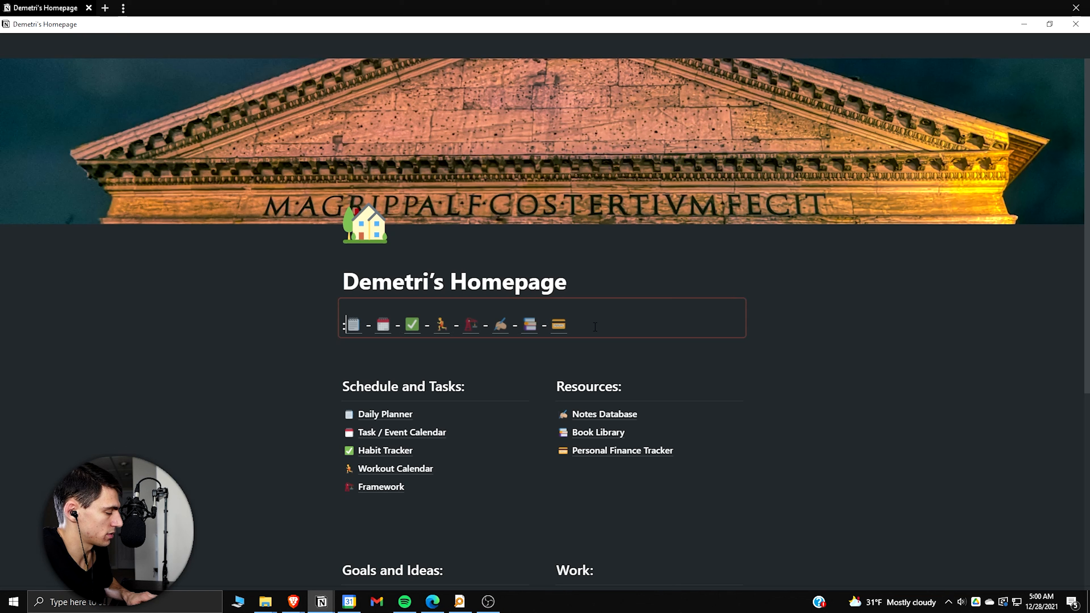
{"action": "type", "text": "home"}
{"action": "key", "text": "Right"}
{"action": "key", "text": "Right"}
{"action": "key", "text": "Return"}
{"action": "type", "text": "-"}
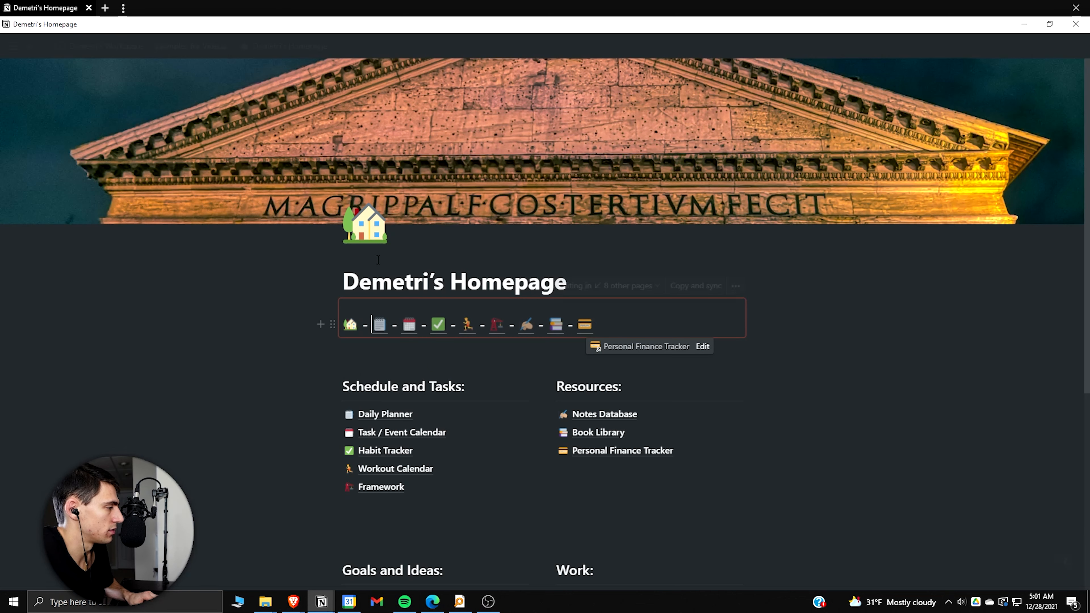
{"action": "left_click_drag", "start_coordinate": [359, 325], "coordinate": [342, 325]}
{"action": "key", "text": "ctrl+v"}
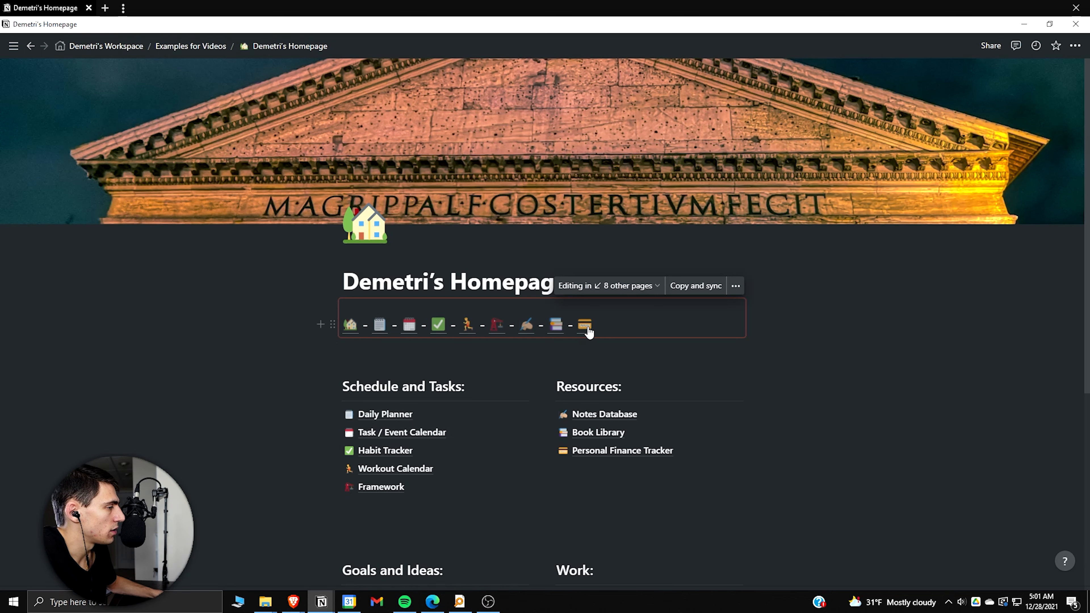
Open the Job Applications page from the Work section and add an empty line beneath its title.
{"action": "mouse_move", "coordinate": [584, 325]}
{"action": "scroll", "coordinate": [528, 455], "scroll_direction": "down", "scroll_amount": 2}
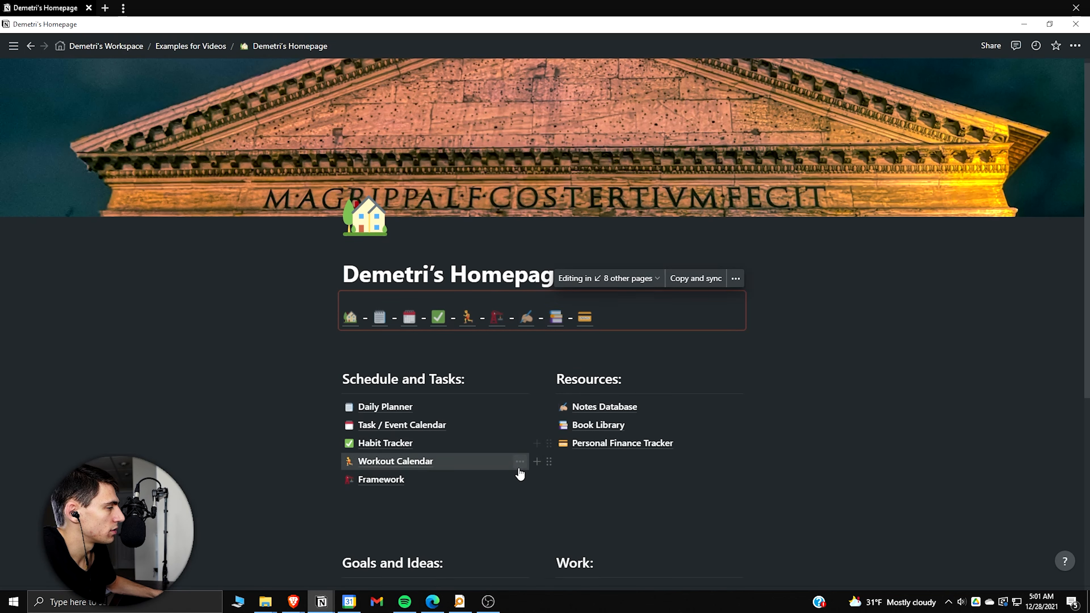
{"action": "left_click", "coordinate": [579, 544]}
{"action": "left_click", "coordinate": [284, 285]}
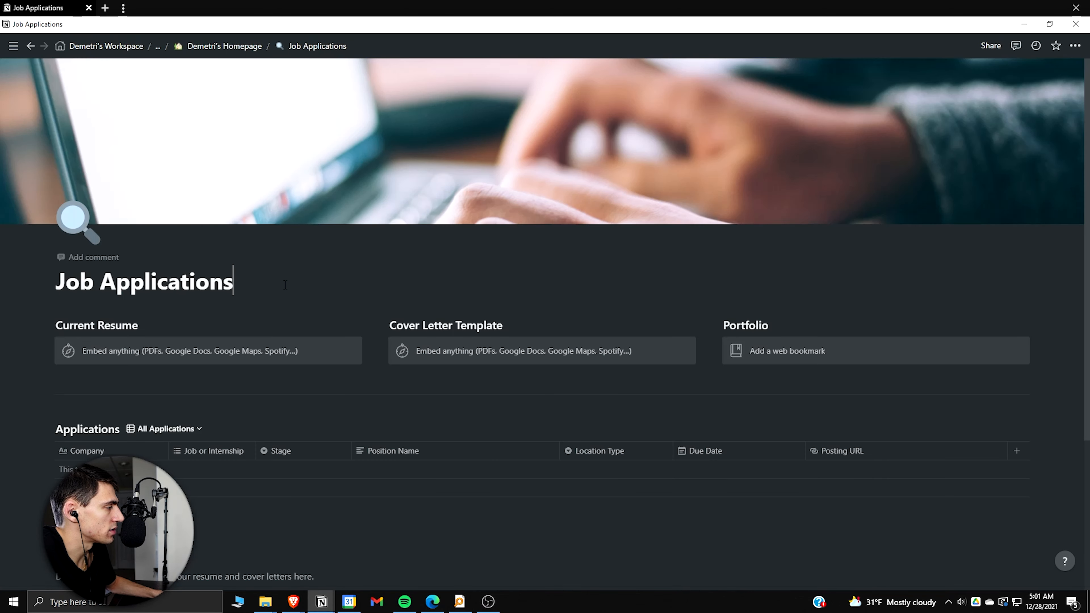
{"action": "key", "text": "Return"}
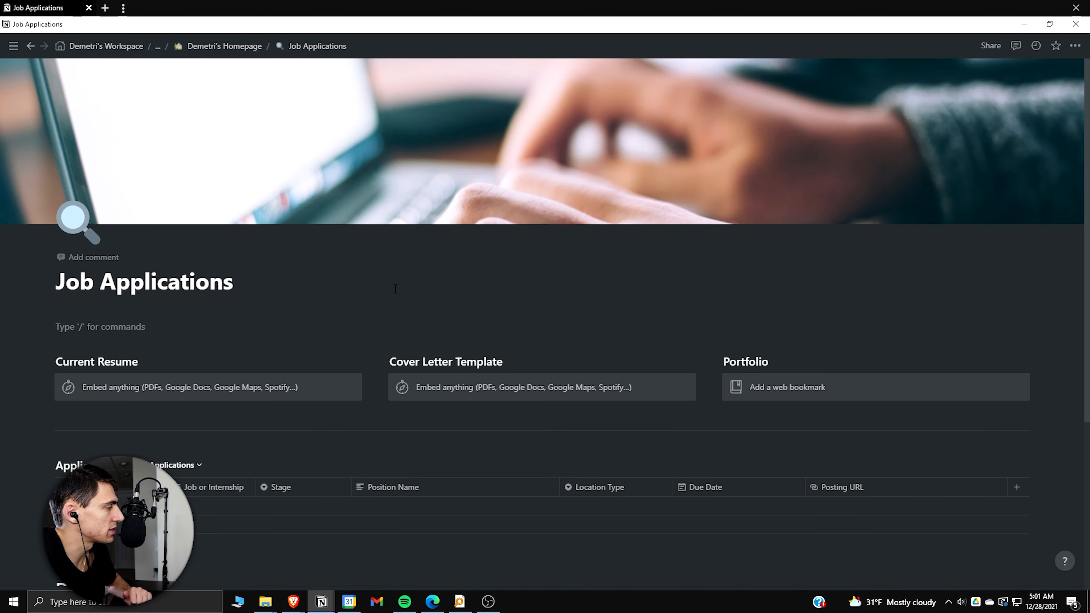
{"action": "key", "text": "ctrl+v"}
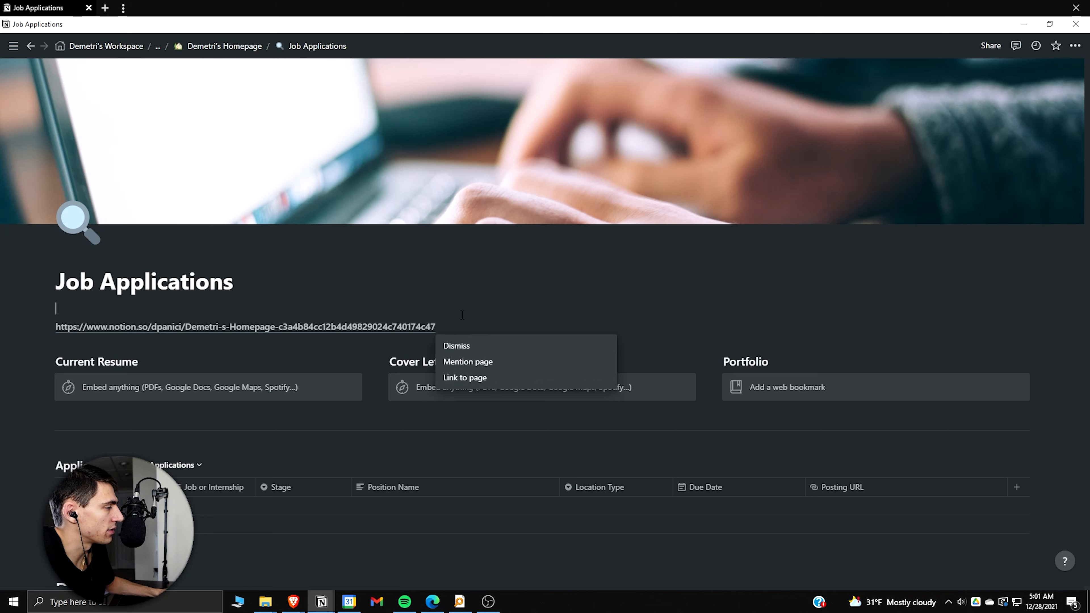
{"action": "left_click", "coordinate": [462, 315]}
{"action": "left_click", "coordinate": [453, 326]}
{"action": "key", "text": "ctrl+a"}
{"action": "key", "text": "BackSpace"}
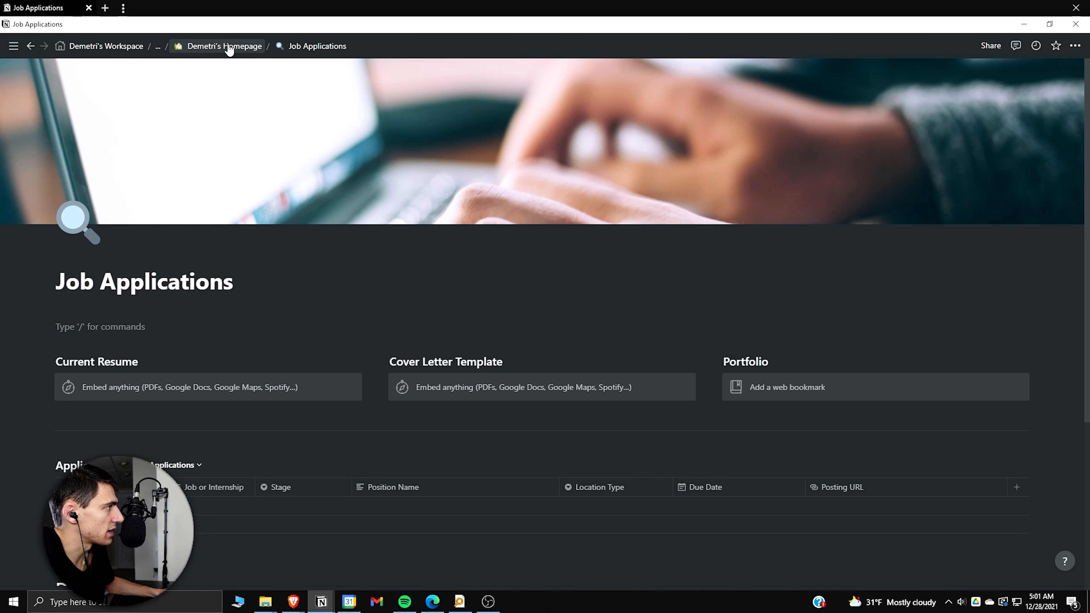
Copy the homepage's synced emoji navigation block and paste it as a synced block under the Job Applications title.
{"action": "left_click", "coordinate": [229, 46]}
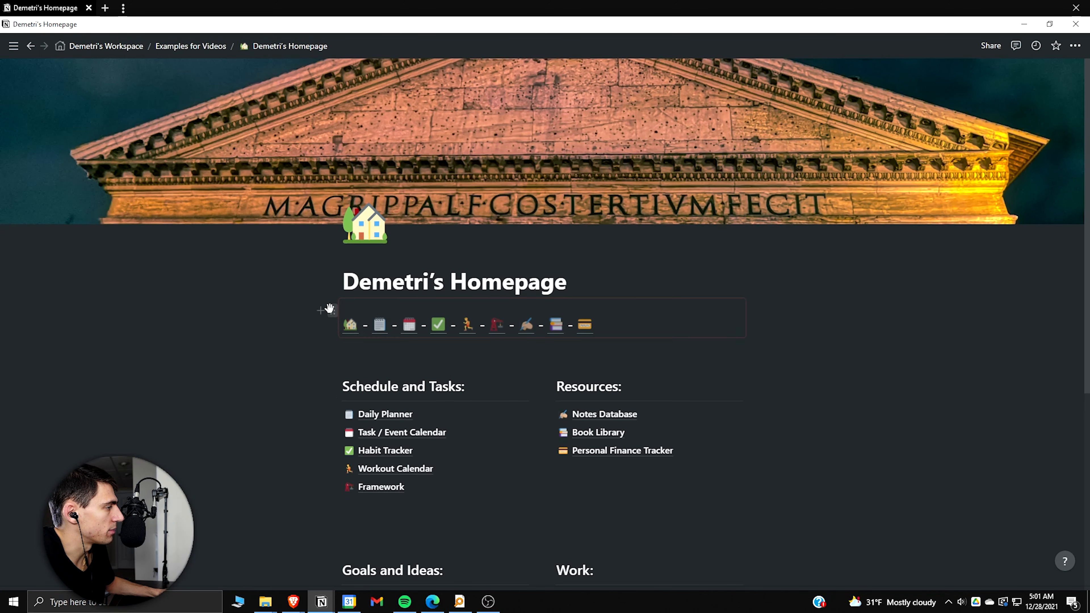
{"action": "left_click", "coordinate": [329, 309]}
{"action": "left_click", "coordinate": [291, 306]}
{"action": "scroll", "coordinate": [292, 306], "scroll_direction": "down", "scroll_amount": 1}
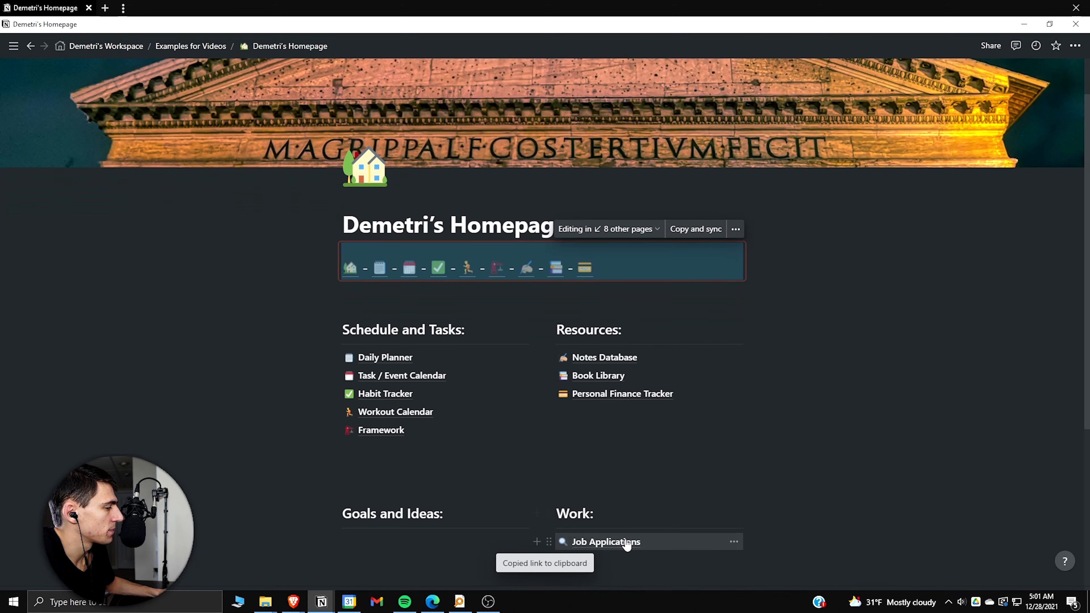
{"action": "left_click", "coordinate": [626, 543]}
{"action": "key", "text": "ctrl+v"}
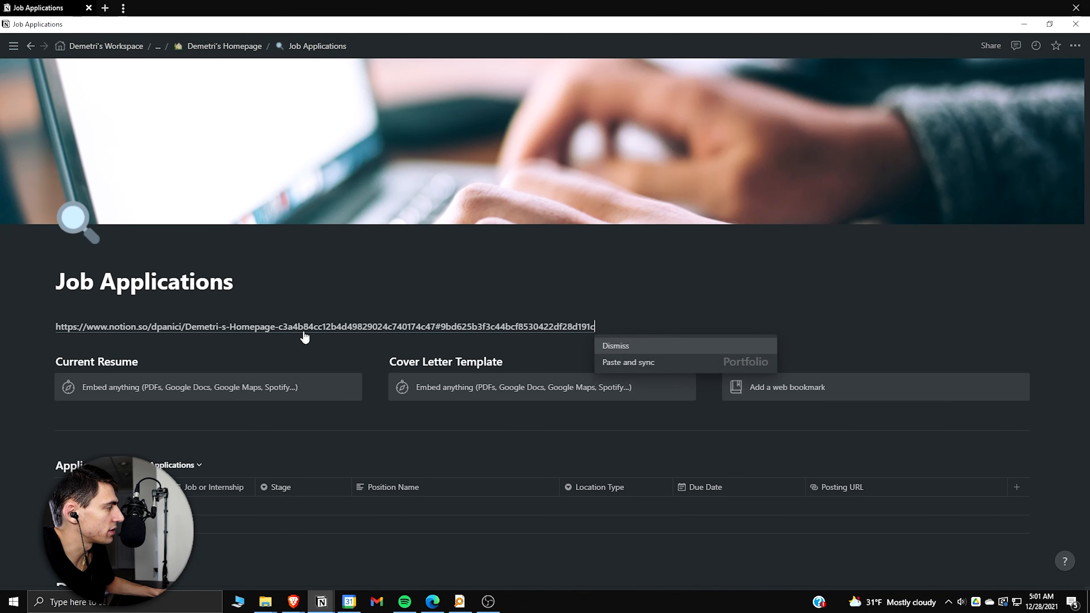
{"action": "left_click", "coordinate": [604, 363]}
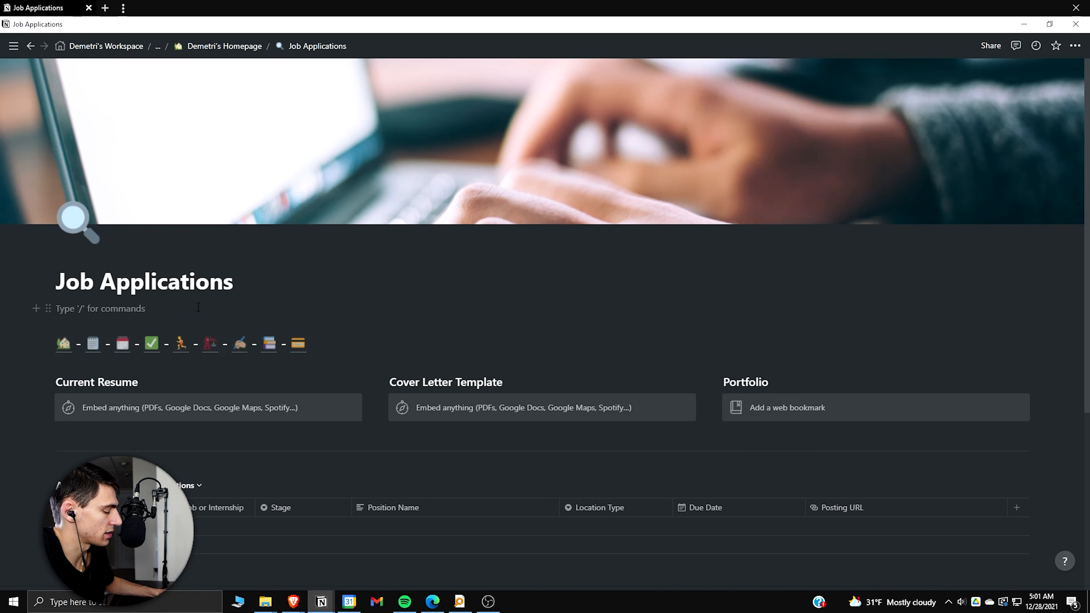
{"action": "key", "text": "BackSpace"}
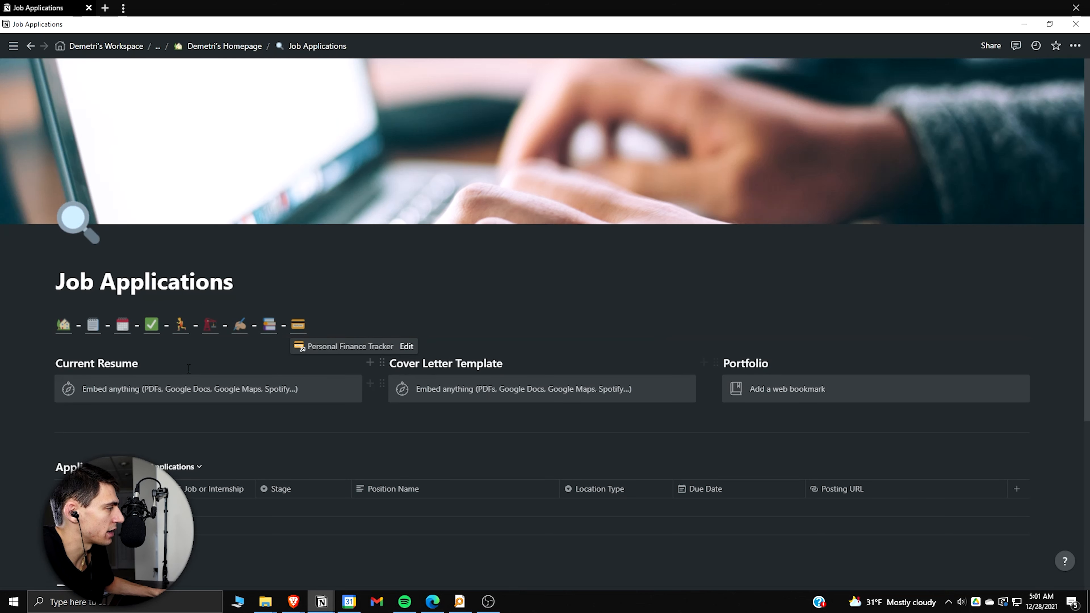
Go via the homepage to the Daily Planner and add a stack of empty lines beneath its navigation block.
{"action": "left_click", "coordinate": [71, 327]}
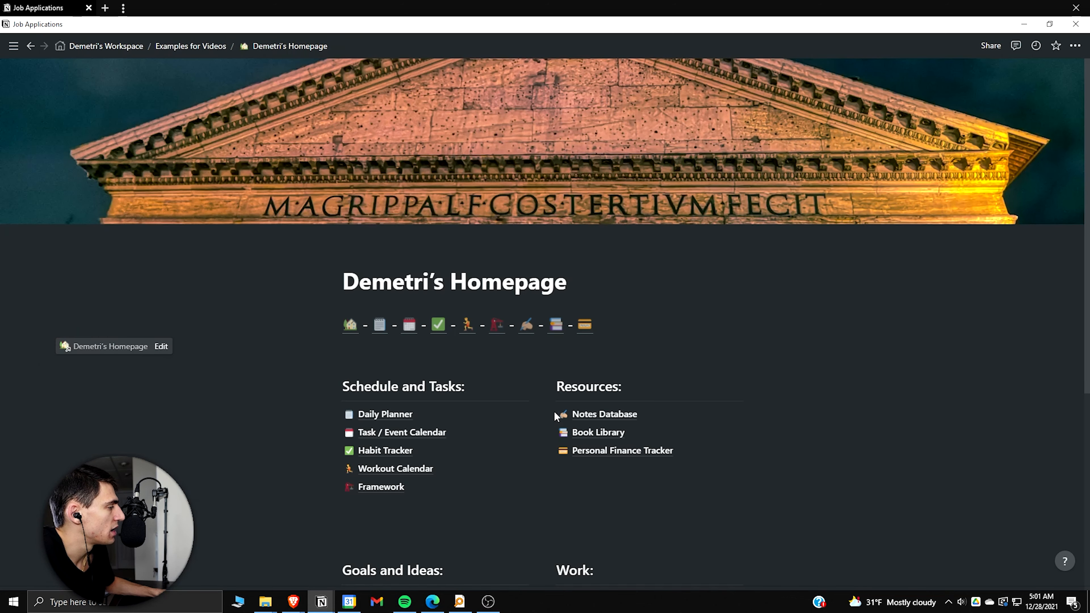
{"action": "left_click", "coordinate": [440, 359]}
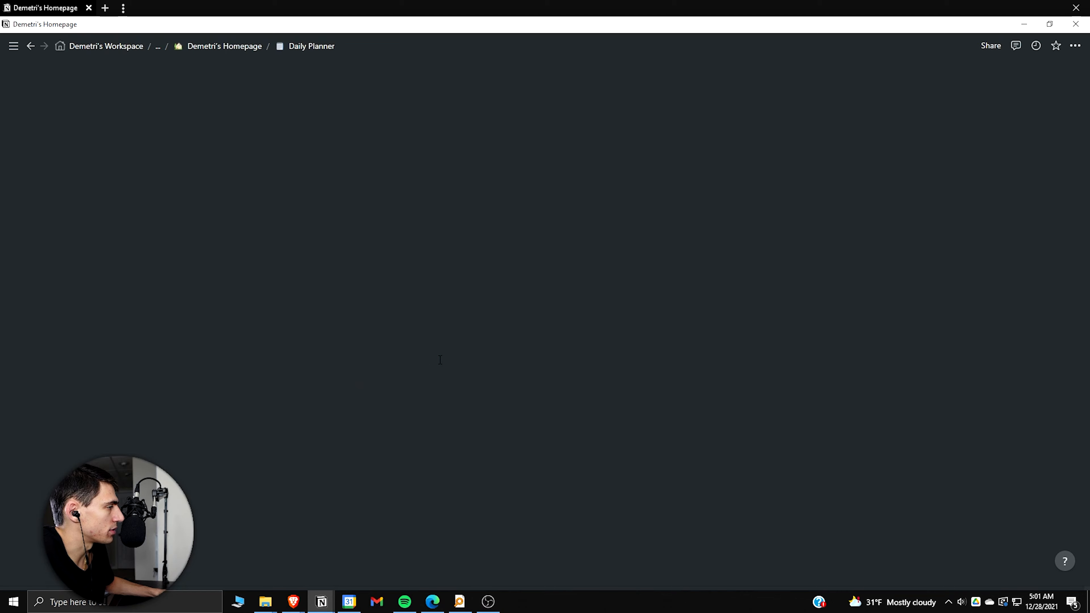
{"action": "scroll", "coordinate": [222, 281], "scroll_direction": "down", "scroll_amount": 3}
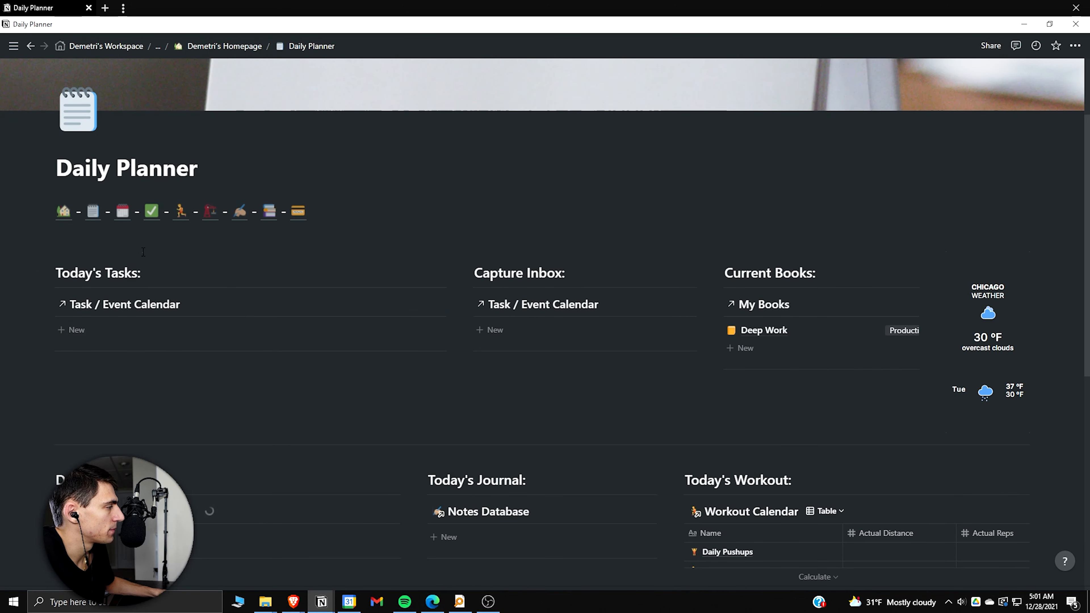
{"action": "left_click", "coordinate": [136, 241]}
{"action": "scroll", "coordinate": [135, 241], "scroll_direction": "down", "scroll_amount": 1}
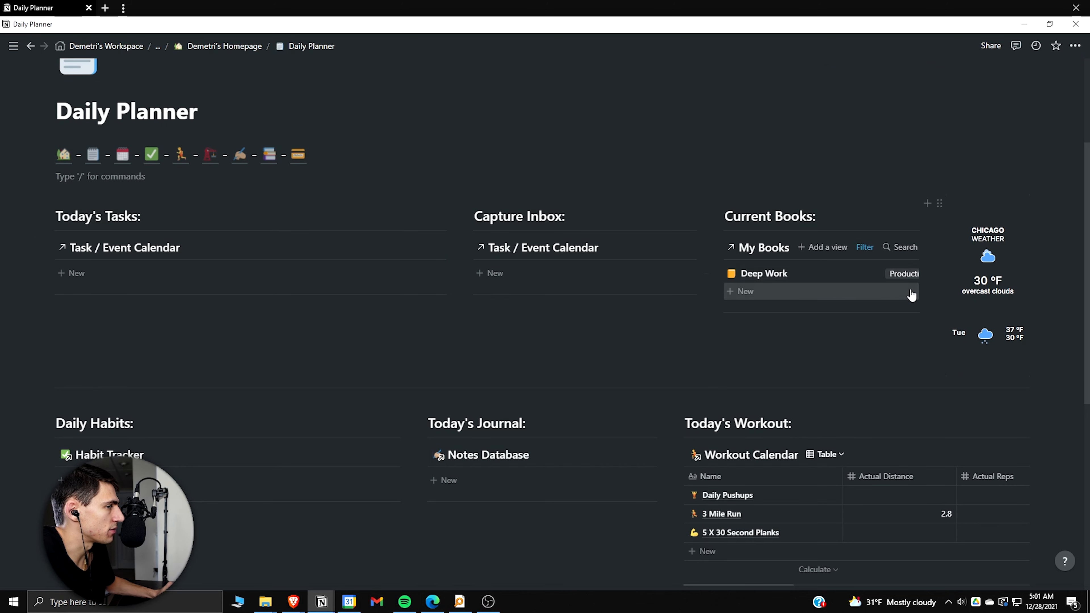
{"action": "scroll", "coordinate": [911, 295], "scroll_direction": "up", "scroll_amount": 1}
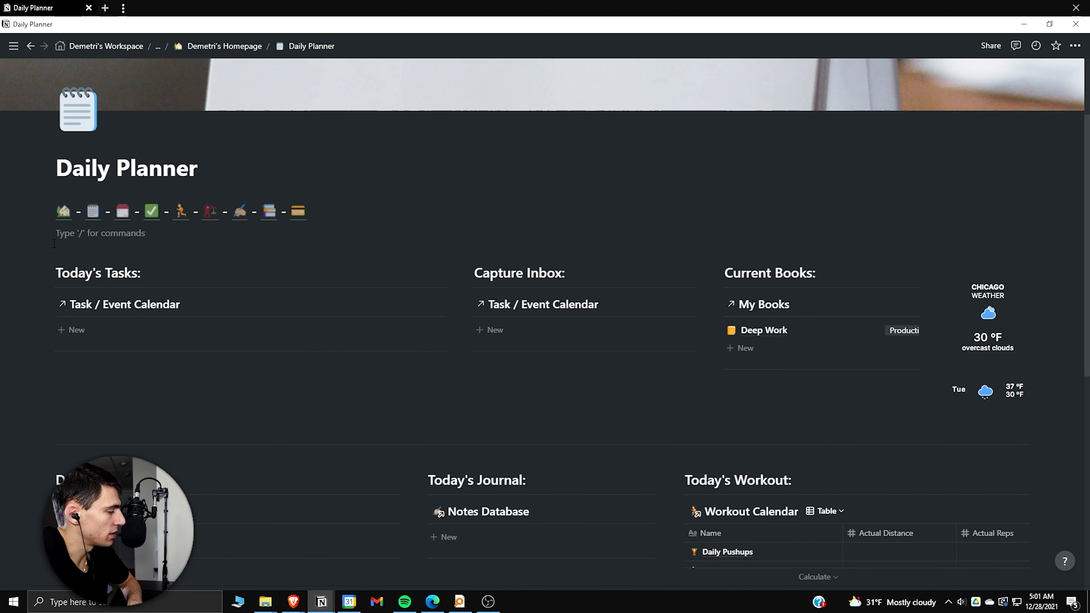
{"action": "key", "text": "Return"}
{"action": "key", "text": "Return"}
{"action": "key", "text": "Return"}
{"action": "key", "text": "Return"}
{"action": "key", "text": "Return"}
{"action": "key", "text": "Return"}
{"action": "key", "text": "Return"}
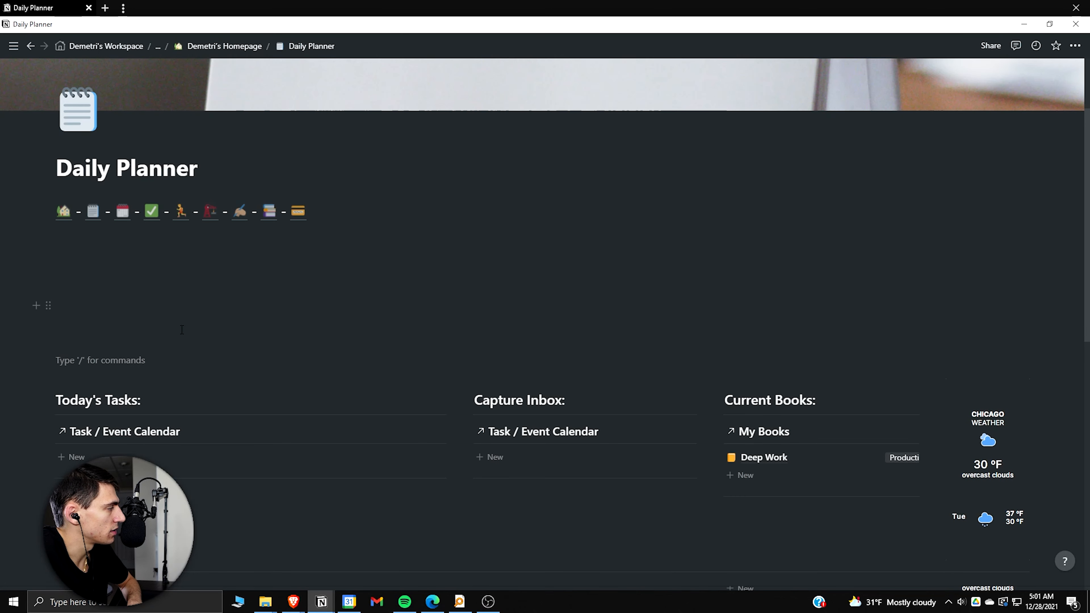
Move empty lines to directly under the Today's Tasks, Capture Inbox and Current Books headings.
{"action": "scroll", "coordinate": [193, 366], "scroll_direction": "down", "scroll_amount": 3}
{"action": "left_click_drag", "start_coordinate": [48, 190], "coordinate": [91, 254]}
{"action": "scroll", "coordinate": [103, 241], "scroll_direction": "up", "scroll_amount": 1}
{"action": "left_click", "coordinate": [66, 184]}
{"action": "left_click_drag", "start_coordinate": [46, 190], "coordinate": [500, 278]}
{"action": "left_click_drag", "start_coordinate": [48, 191], "coordinate": [765, 269]}
Move the remaining empty lines to directly under the Daily Habits, Today's Journal and Today's Workout headings.
{"action": "scroll", "coordinate": [301, 193], "scroll_direction": "down", "scroll_amount": 1}
{"action": "left_click", "coordinate": [108, 99]}
{"action": "left_click_drag", "start_coordinate": [76, 143], "coordinate": [187, 404]}
{"action": "scroll", "coordinate": [100, 261], "scroll_direction": "up", "scroll_amount": 2}
{"action": "left_click_drag", "start_coordinate": [48, 217], "coordinate": [542, 500]}
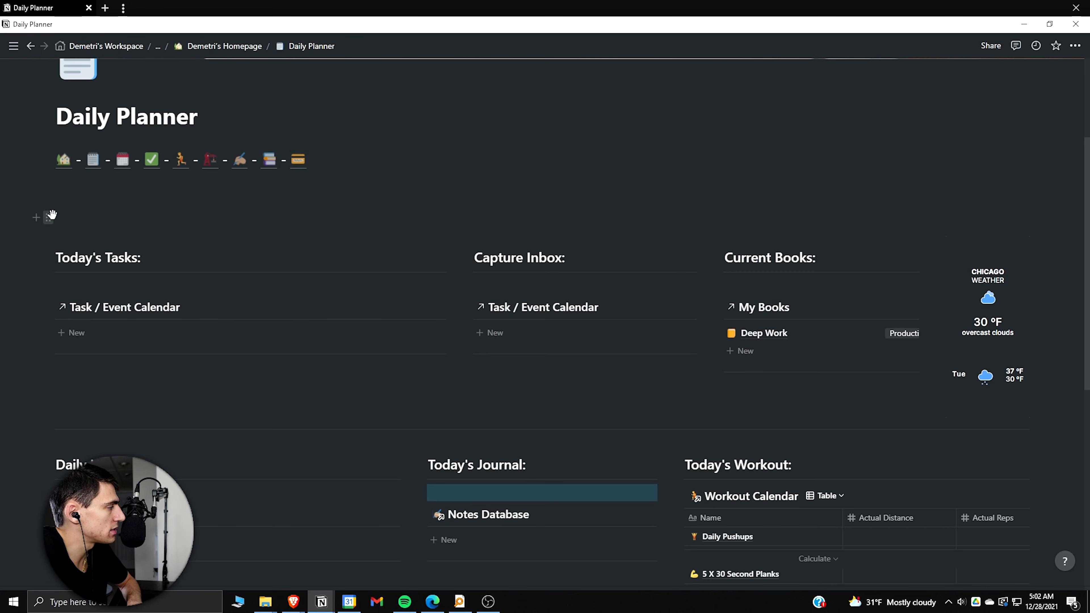
{"action": "left_click_drag", "start_coordinate": [51, 214], "coordinate": [724, 484]}
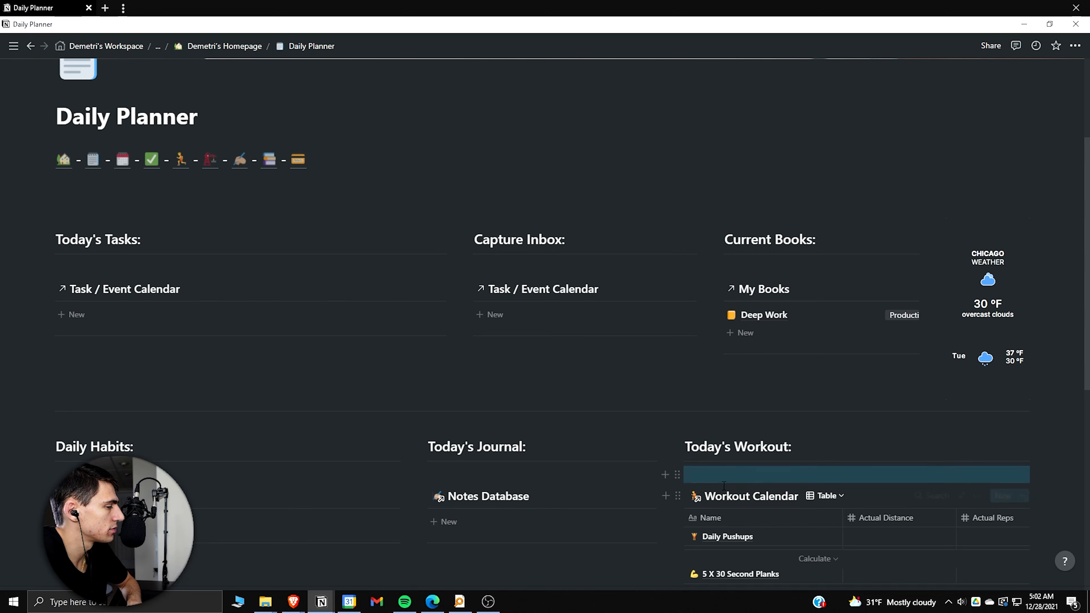
{"action": "left_click_drag", "start_coordinate": [48, 199], "coordinate": [497, 294]}
Delete the Table view of the Workout Calendar in the Today's Workout section, leaving the List view.
{"action": "left_click", "coordinate": [826, 250]}
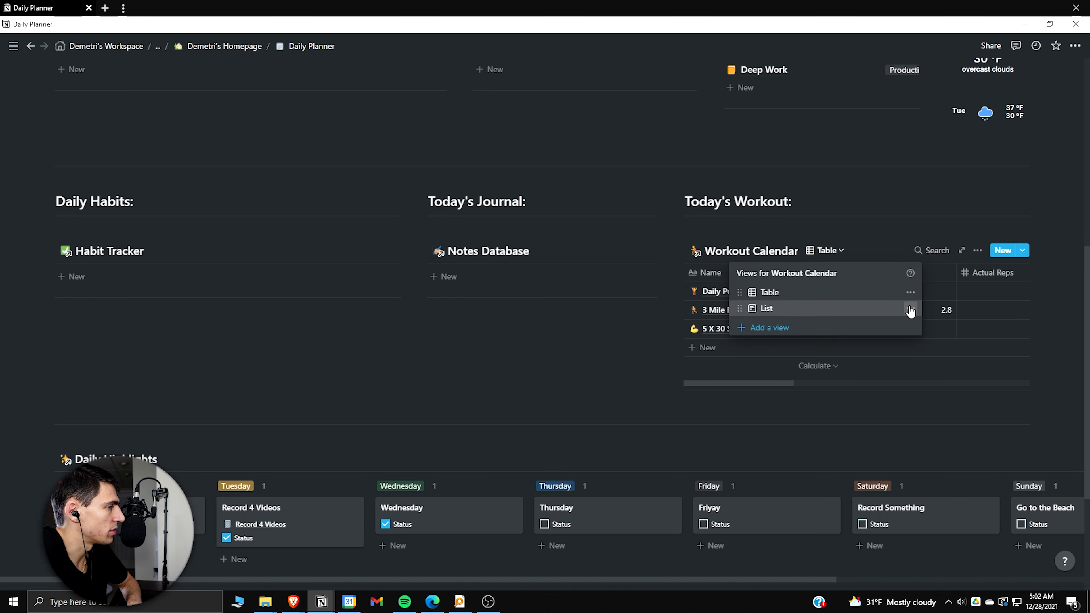
{"action": "left_click", "coordinate": [910, 293]}
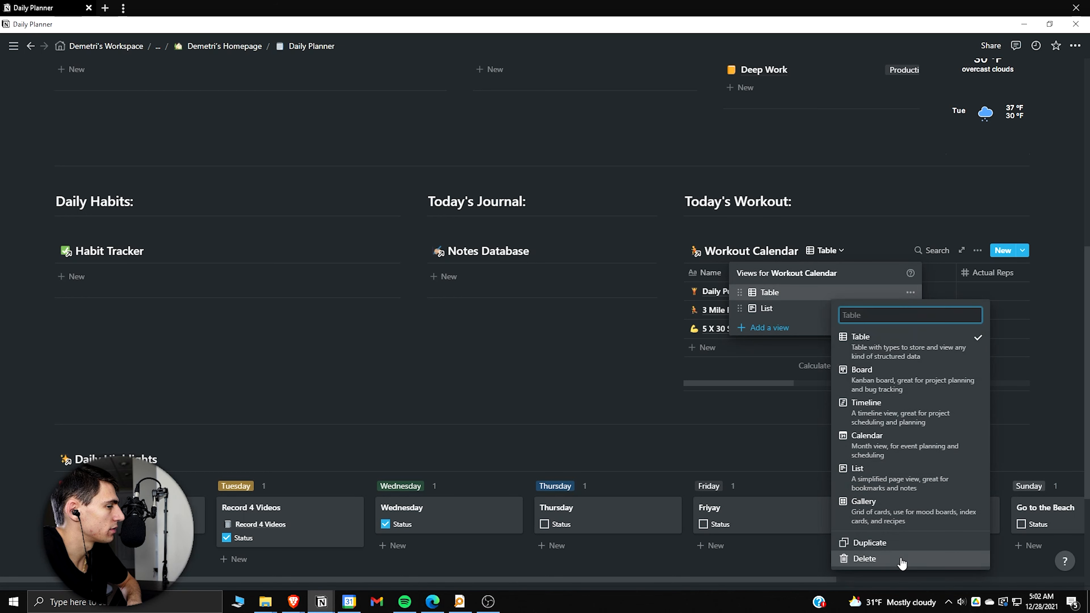
{"action": "left_click", "coordinate": [892, 561]}
{"action": "left_click", "coordinate": [596, 319]}
{"action": "scroll", "coordinate": [435, 341], "scroll_direction": "up", "scroll_amount": 3}
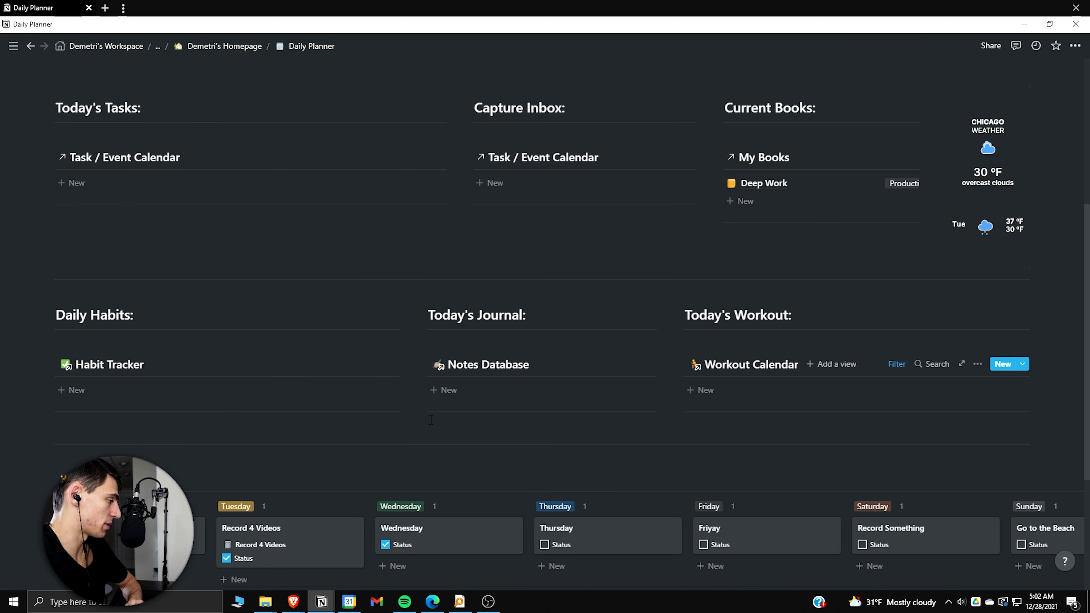
Open the Task / Event Calendar page from the navigation bar and copy the link to its calendar database.
{"action": "scroll", "coordinate": [426, 411], "scroll_direction": "up", "scroll_amount": 2}
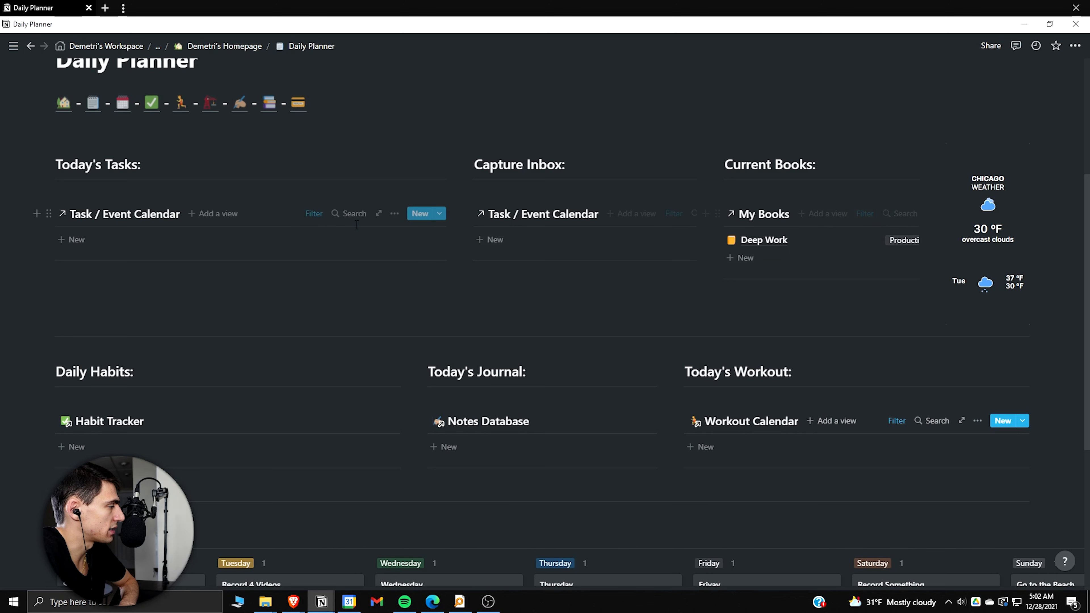
{"action": "scroll", "coordinate": [356, 225], "scroll_direction": "up", "scroll_amount": 2}
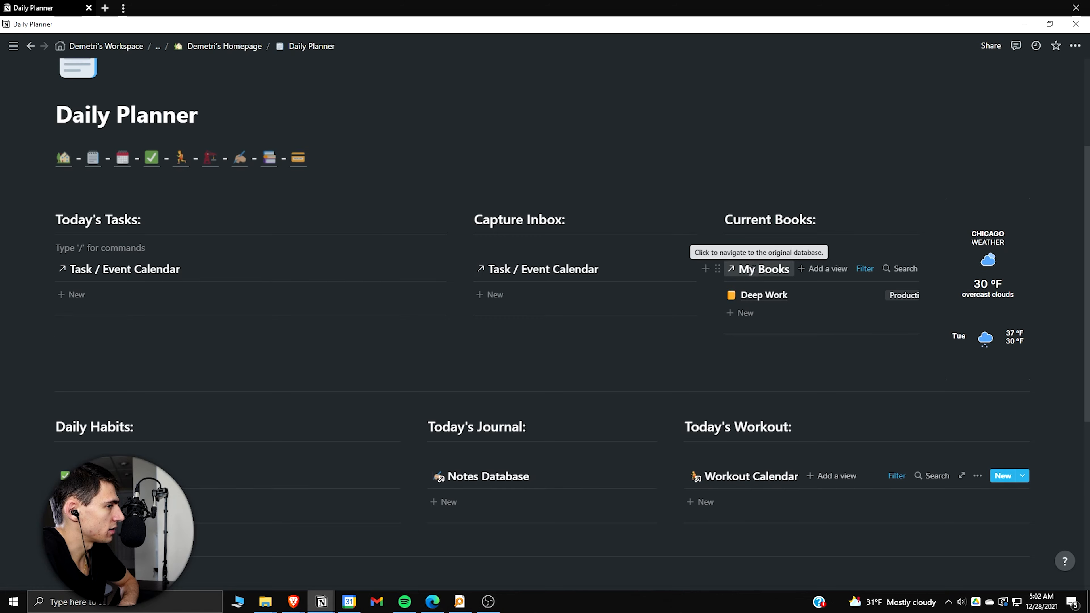
{"action": "scroll", "coordinate": [134, 325], "scroll_direction": "down", "scroll_amount": 4}
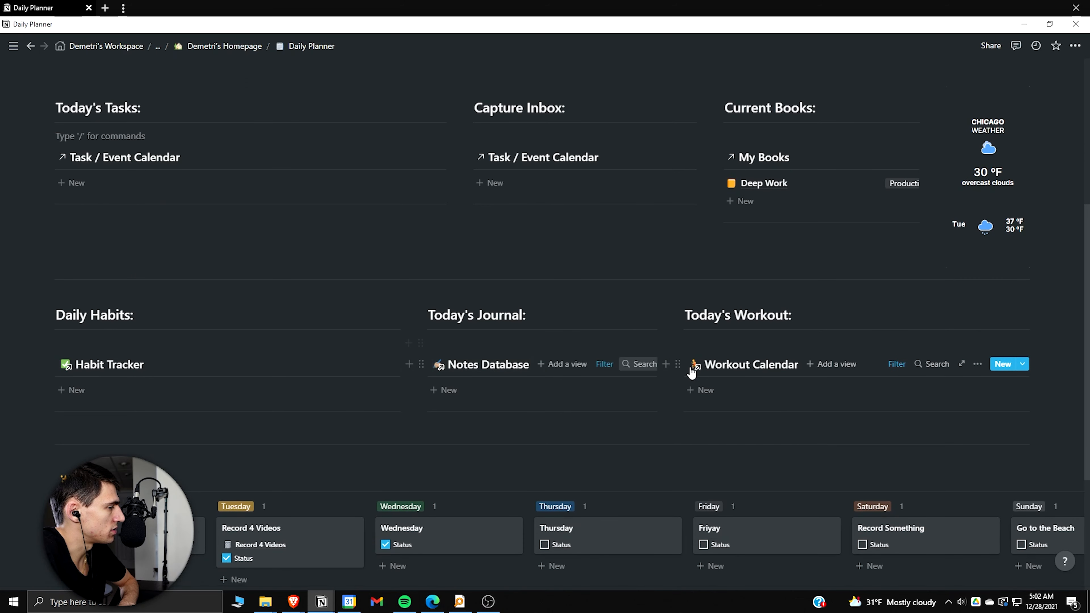
{"action": "scroll", "coordinate": [725, 372], "scroll_direction": "down", "scroll_amount": 2}
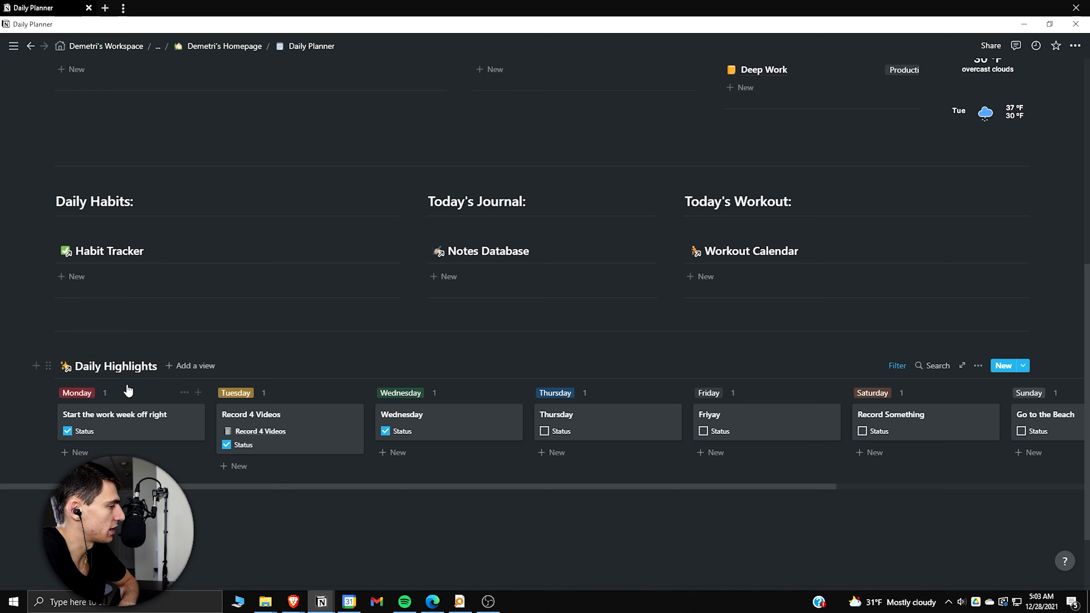
{"action": "scroll", "coordinate": [129, 392], "scroll_direction": "up", "scroll_amount": 7}
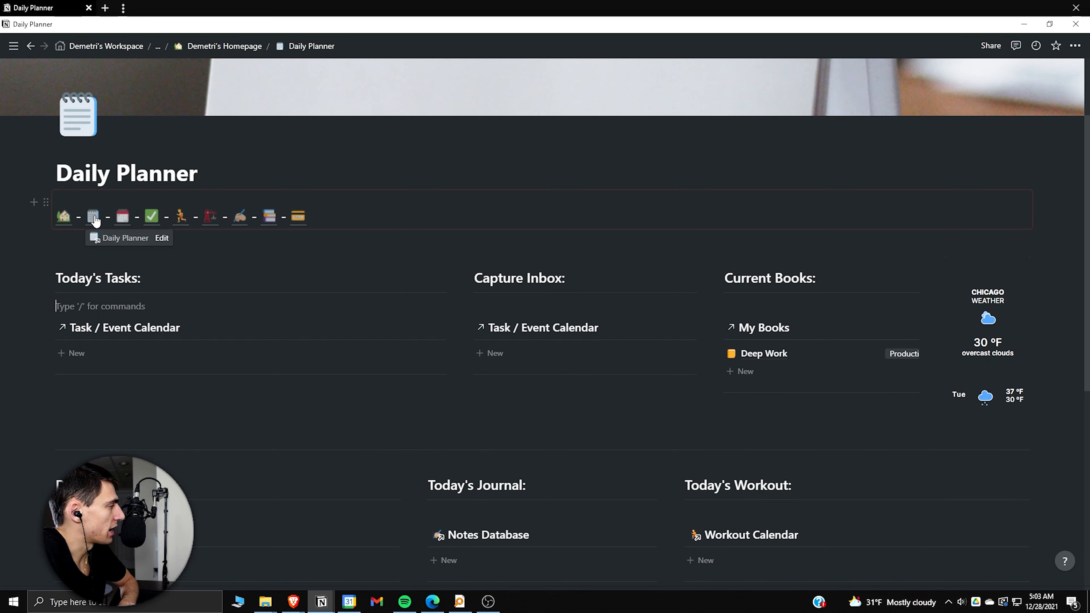
{"action": "left_click", "coordinate": [126, 216]}
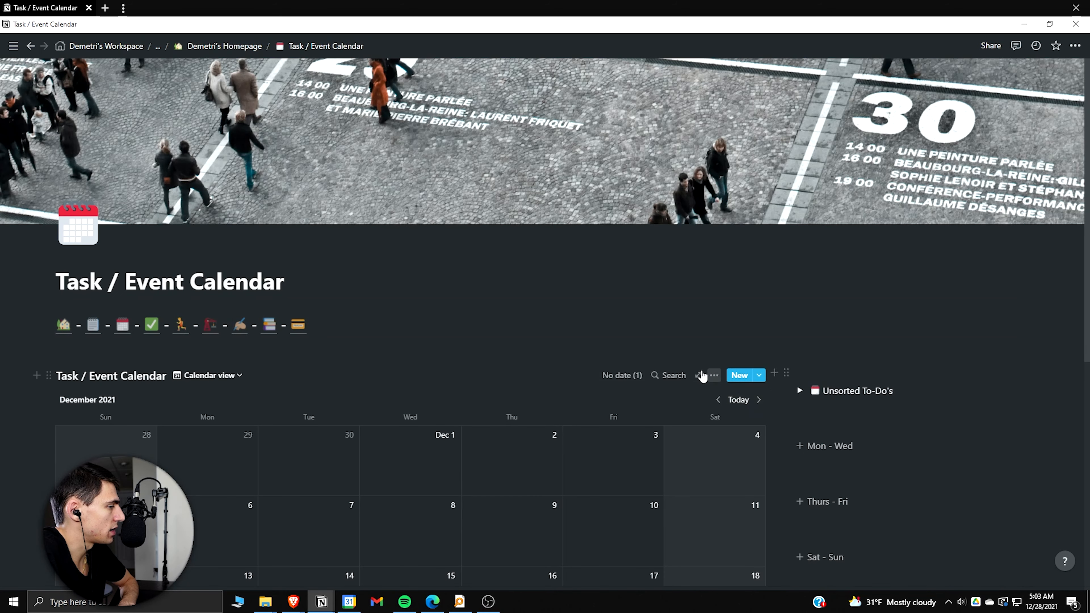
{"action": "left_click", "coordinate": [716, 377]}
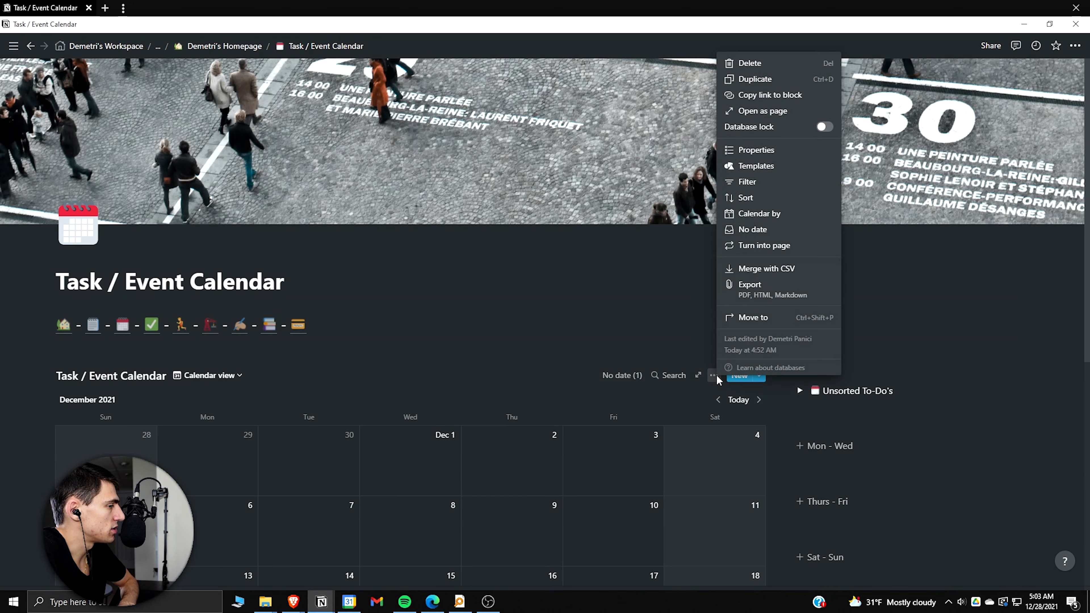
{"action": "left_click", "coordinate": [760, 93]}
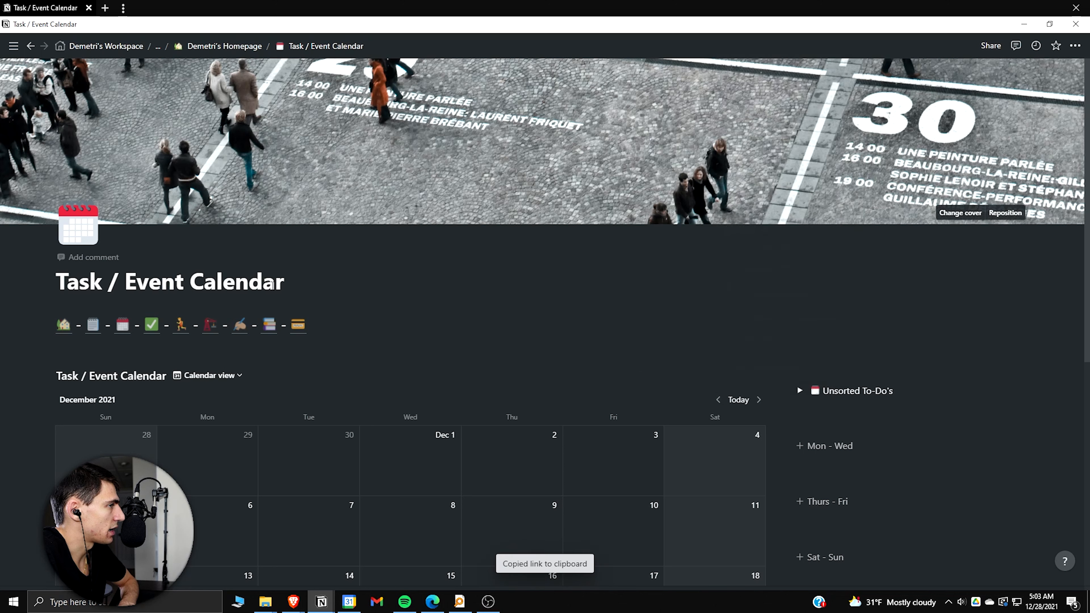
Paste the calendar link as linked databases under the Daily Planner's Today's Tasks and Capture Inbox headings.
{"action": "left_click", "coordinate": [94, 325]}
{"action": "key", "text": "ctrl+v"}
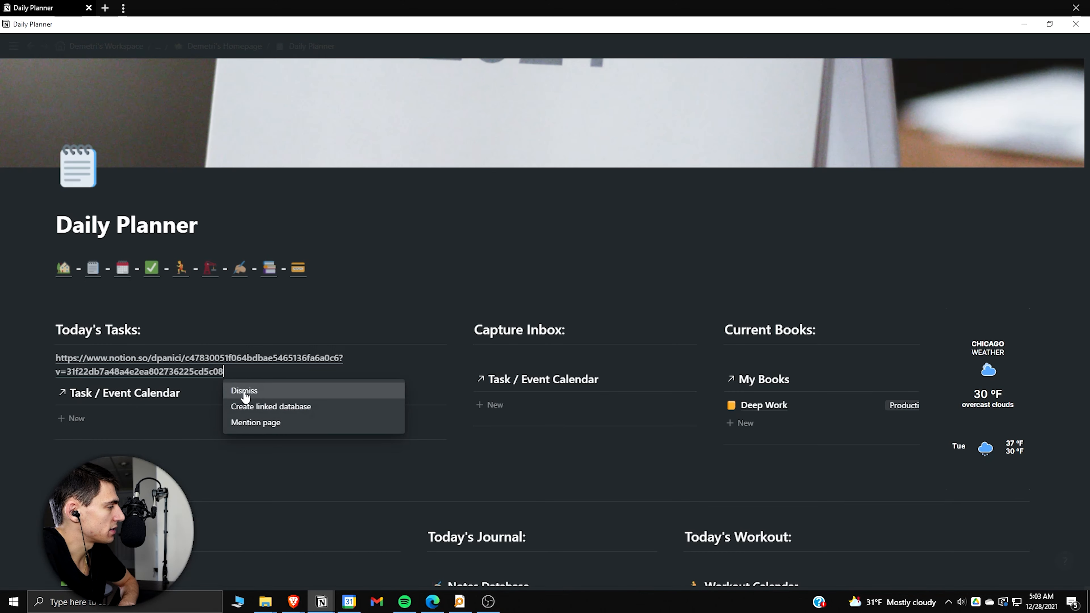
{"action": "left_click", "coordinate": [250, 409]}
{"action": "key", "text": "ctrl+v"}
{"action": "left_click", "coordinate": [665, 421]}
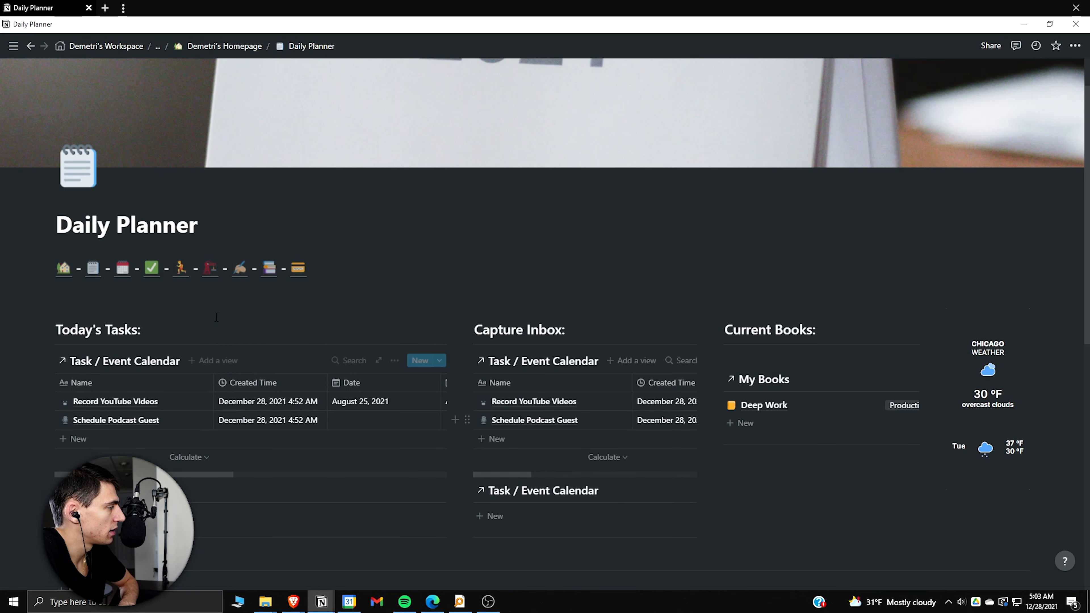
Copy the My Books database link from the Book Library page and paste it as a linked database under Current Books.
{"action": "scroll", "coordinate": [757, 384], "scroll_direction": "down", "scroll_amount": 1}
{"action": "scroll", "coordinate": [810, 375], "scroll_direction": "up", "scroll_amount": 1}
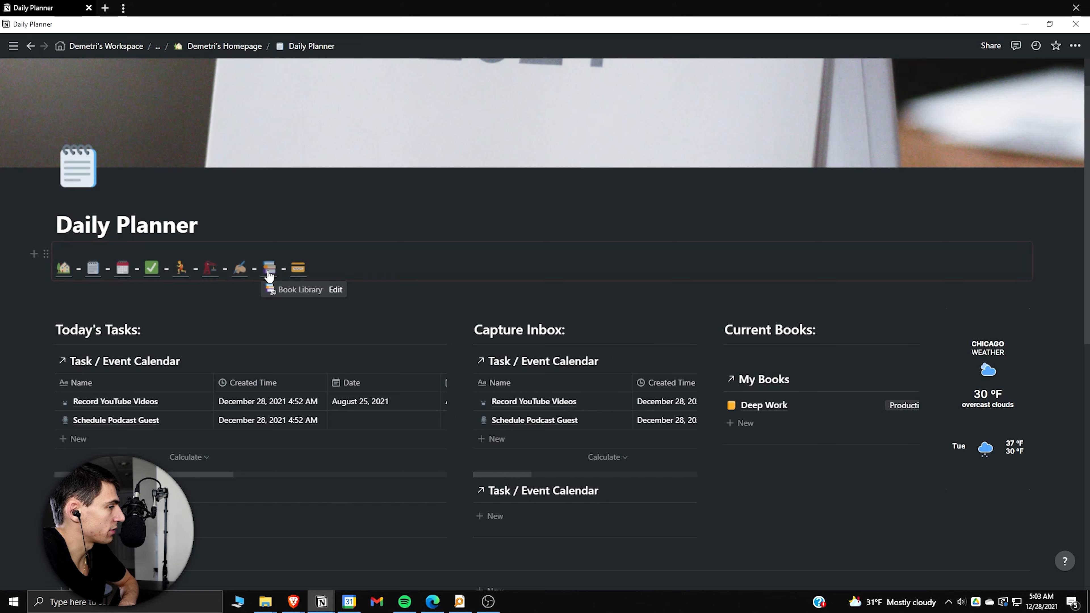
{"action": "left_click", "coordinate": [269, 275]}
{"action": "key", "text": "ctrl+v"}
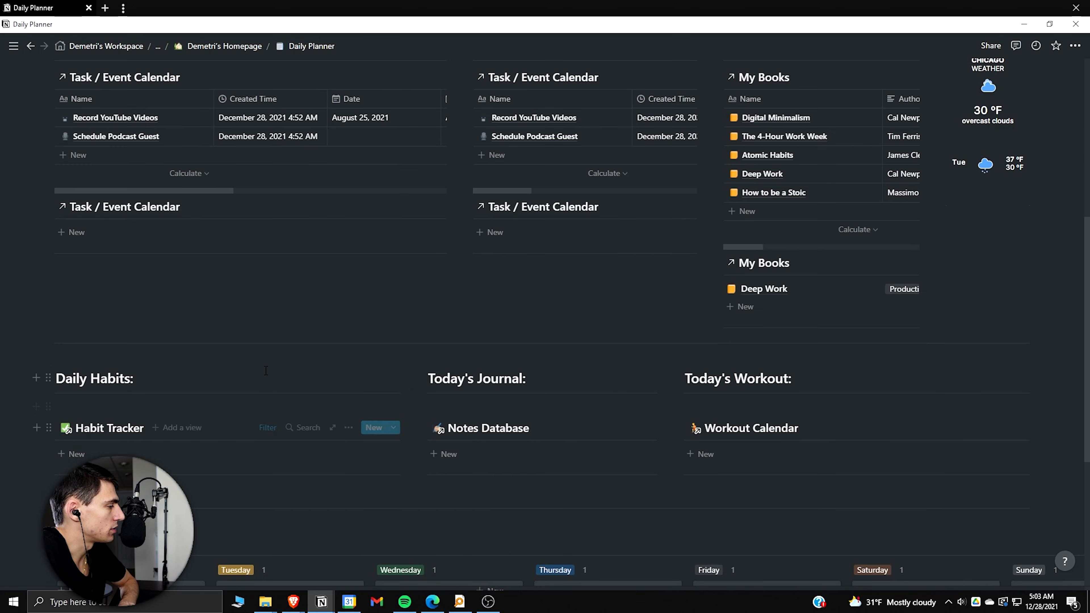
Paste the Habit Tracker and Notes Database links as linked databases under the Daily Planner's Daily Habits and Today's Journal headings.
{"action": "scroll", "coordinate": [265, 370], "scroll_direction": "up", "scroll_amount": 5}
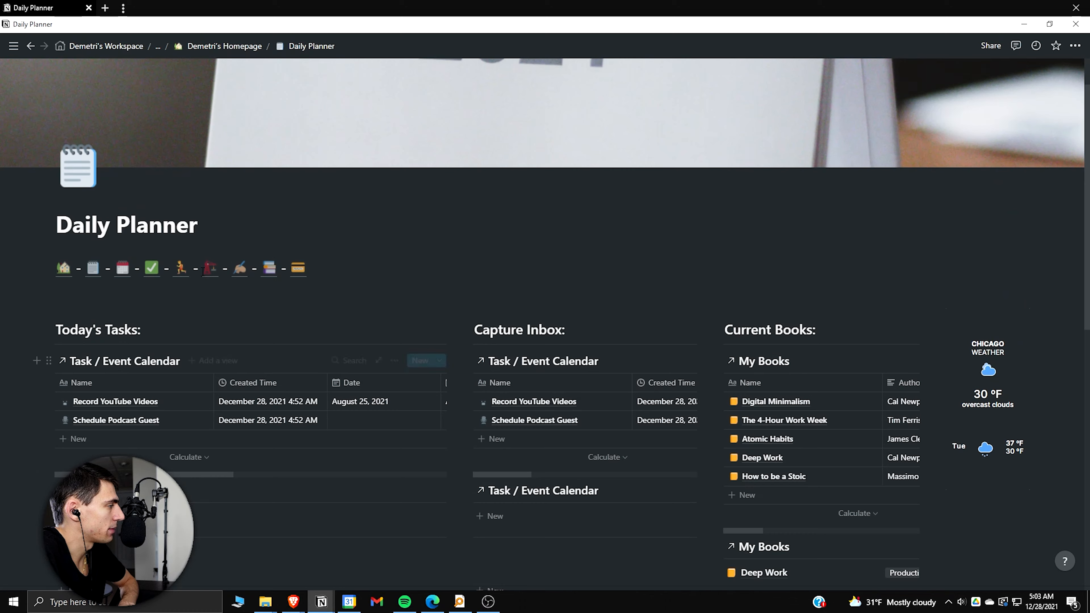
{"action": "left_click", "coordinate": [153, 268]}
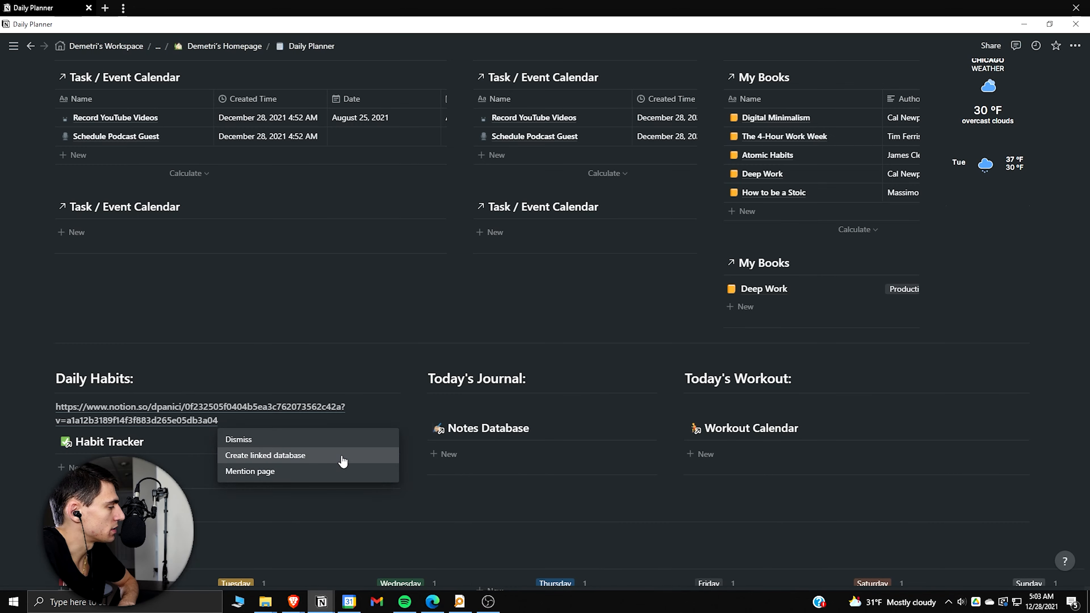
{"action": "left_click", "coordinate": [342, 457]}
{"action": "left_click", "coordinate": [488, 428]}
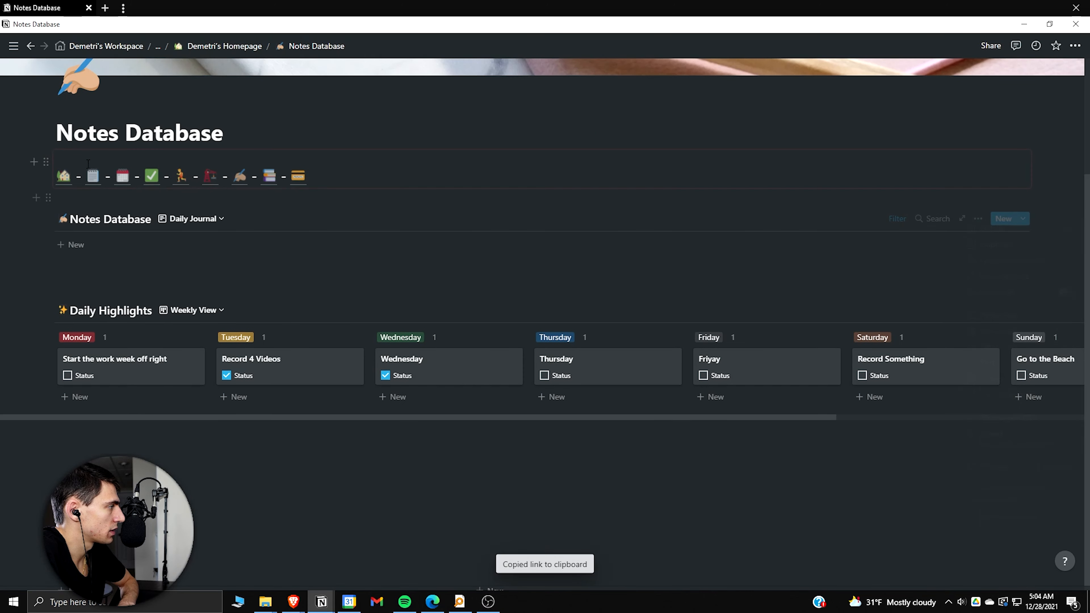
{"action": "left_click", "coordinate": [94, 176]}
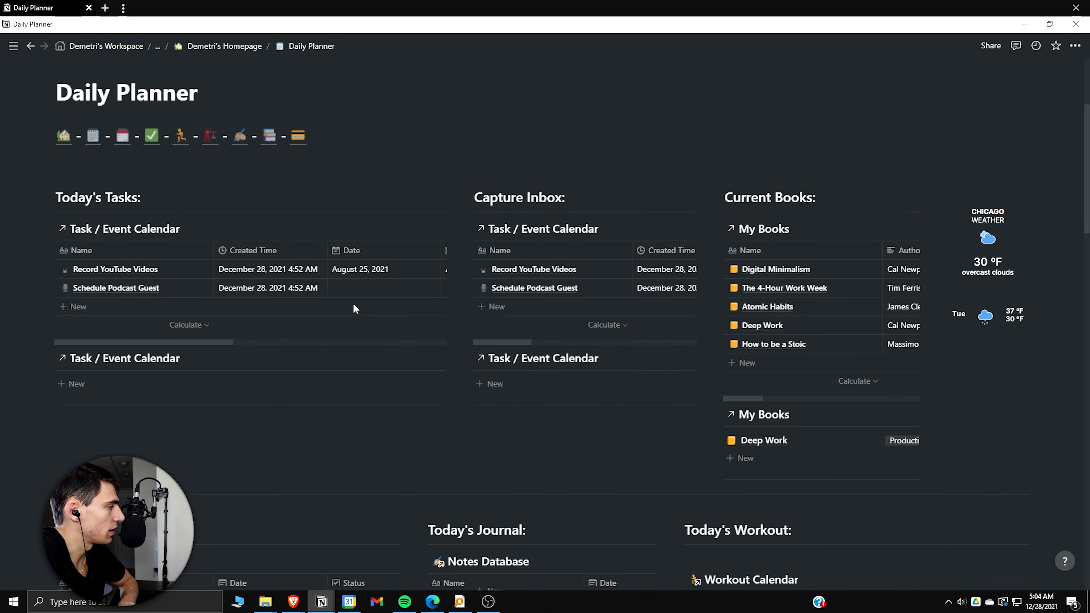
Copy the Workout Calendar database link from its page and paste it as a linked database under Today's Workout.
{"action": "left_click", "coordinate": [177, 268]}
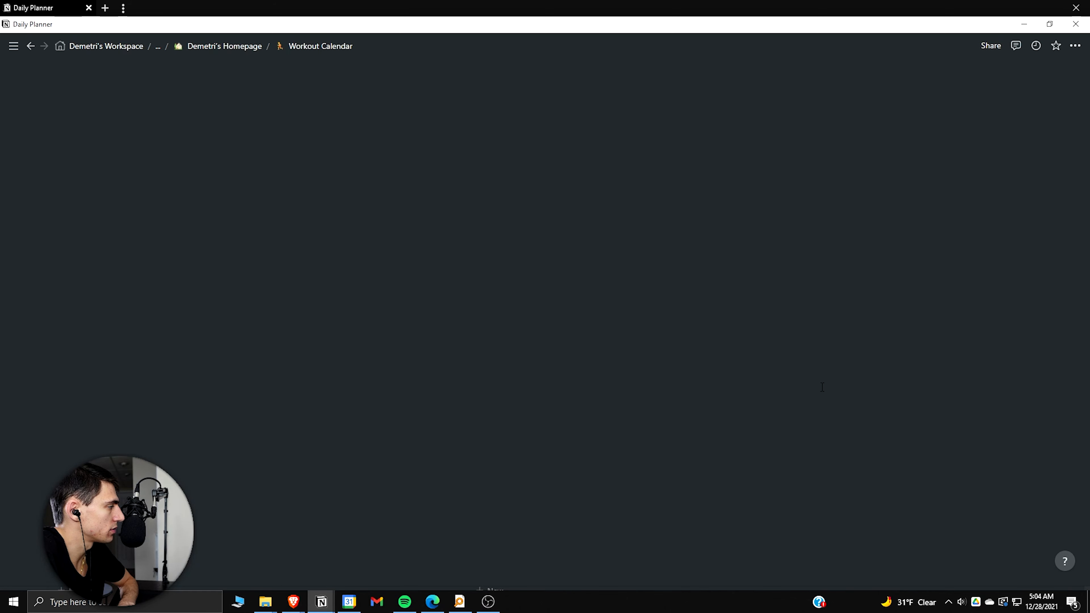
{"action": "left_click", "coordinate": [1074, 45]}
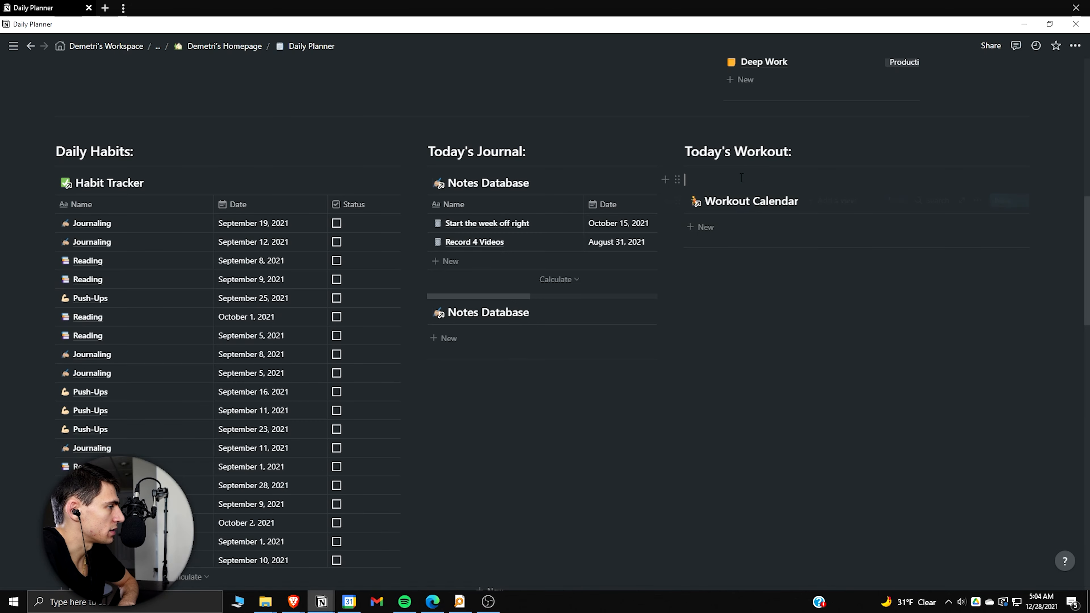
{"action": "key", "text": "ctrl+v"}
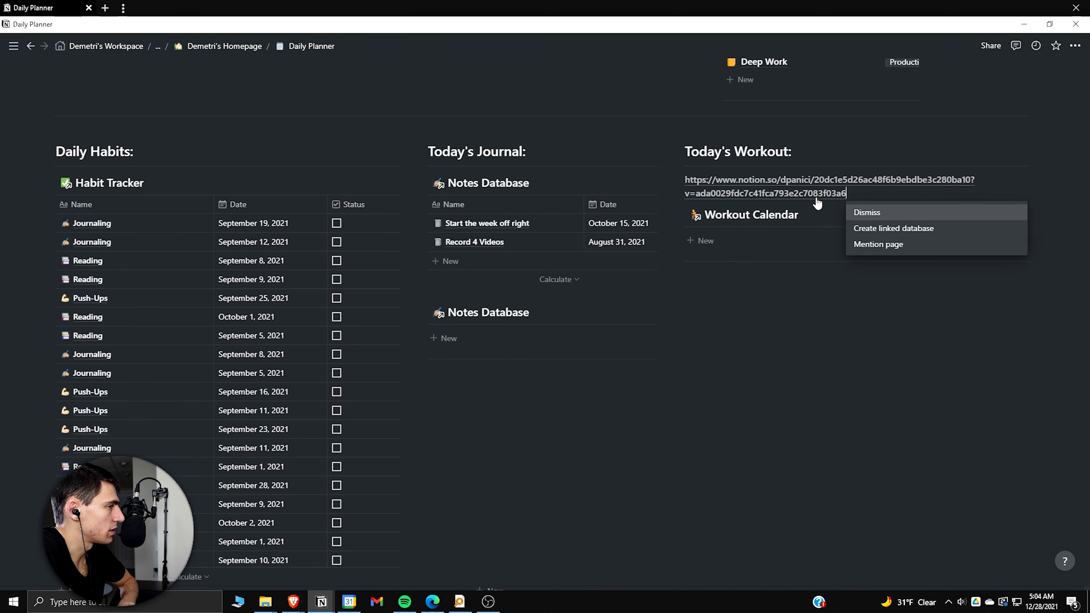
{"action": "left_click", "coordinate": [893, 228]}
Copy the Daily Highlights link from the Notes Database page and create a linked database from it above the Daily Planner's existing Daily Highlights.
{"action": "scroll", "coordinate": [359, 355], "scroll_direction": "up", "scroll_amount": 6}
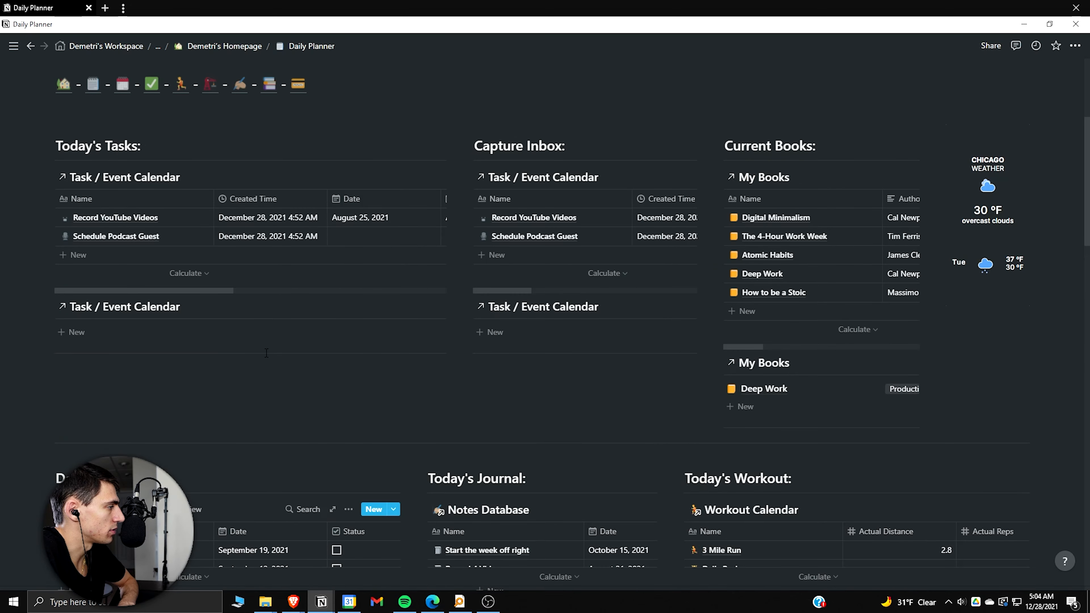
{"action": "scroll", "coordinate": [266, 353], "scroll_direction": "up", "scroll_amount": 5}
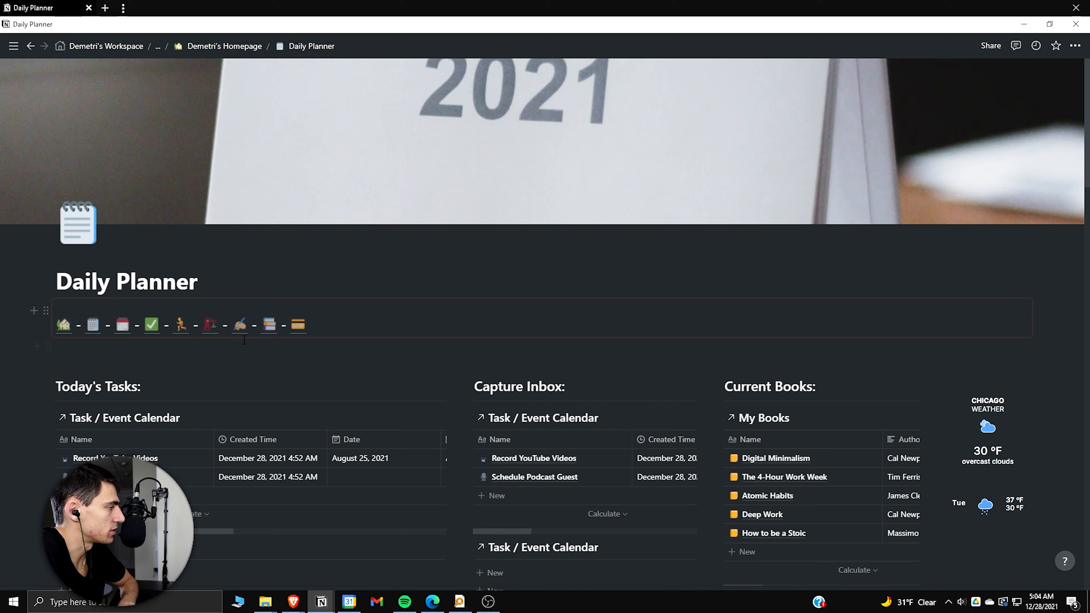
{"action": "left_click", "coordinate": [239, 330]}
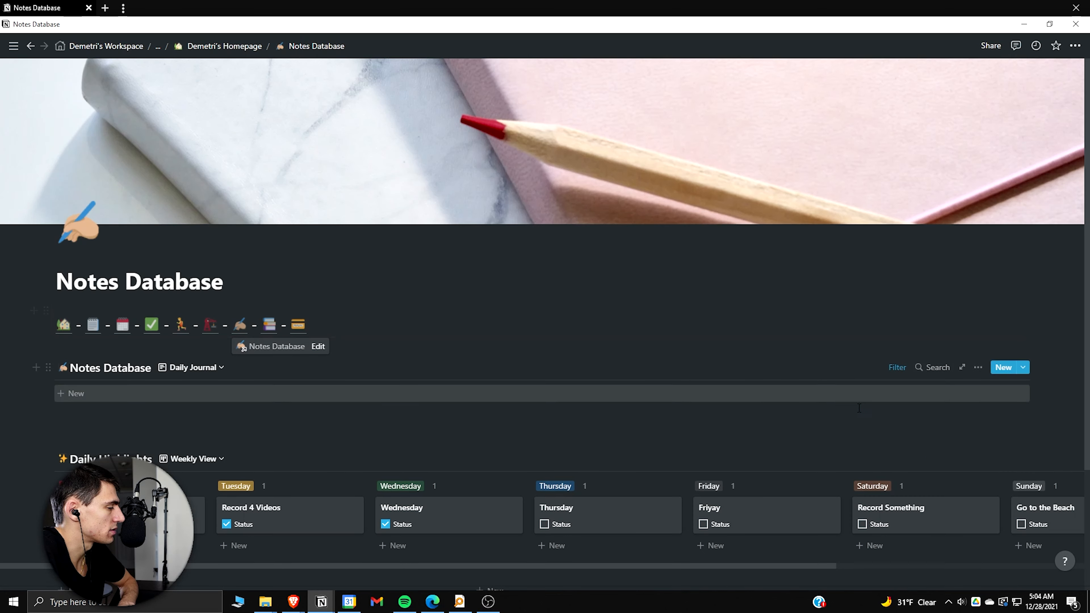
{"action": "left_click", "coordinate": [1014, 458]}
{"action": "left_click", "coordinate": [986, 302]}
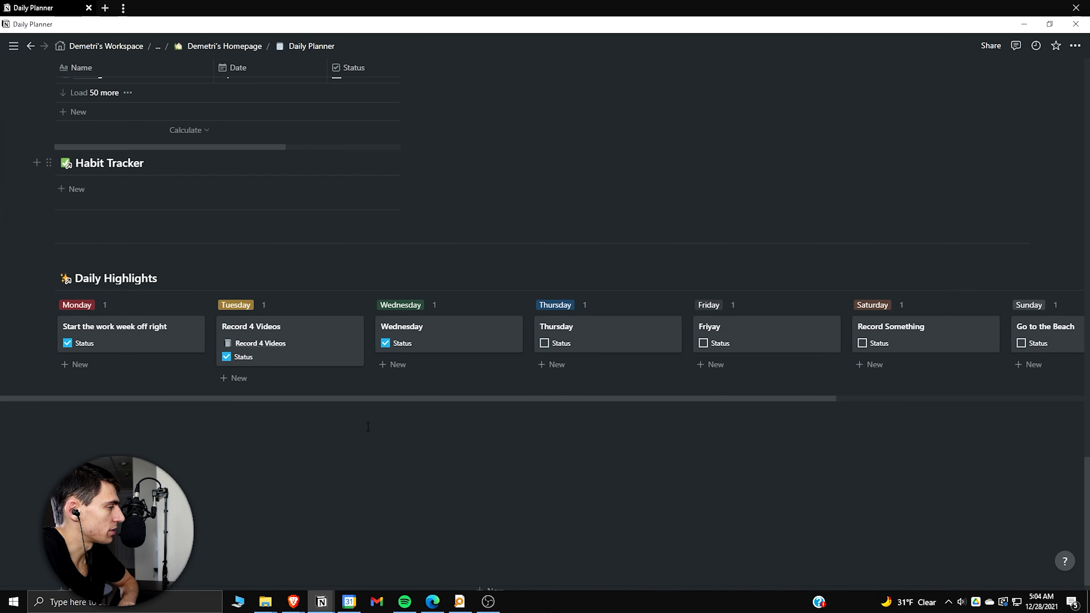
{"action": "key", "text": "ctrl+v"}
Add a List view to the new Task / Event Calendar under Today's Tasks and delete its Table view.
{"action": "scroll", "coordinate": [153, 255], "scroll_direction": "up", "scroll_amount": 15}
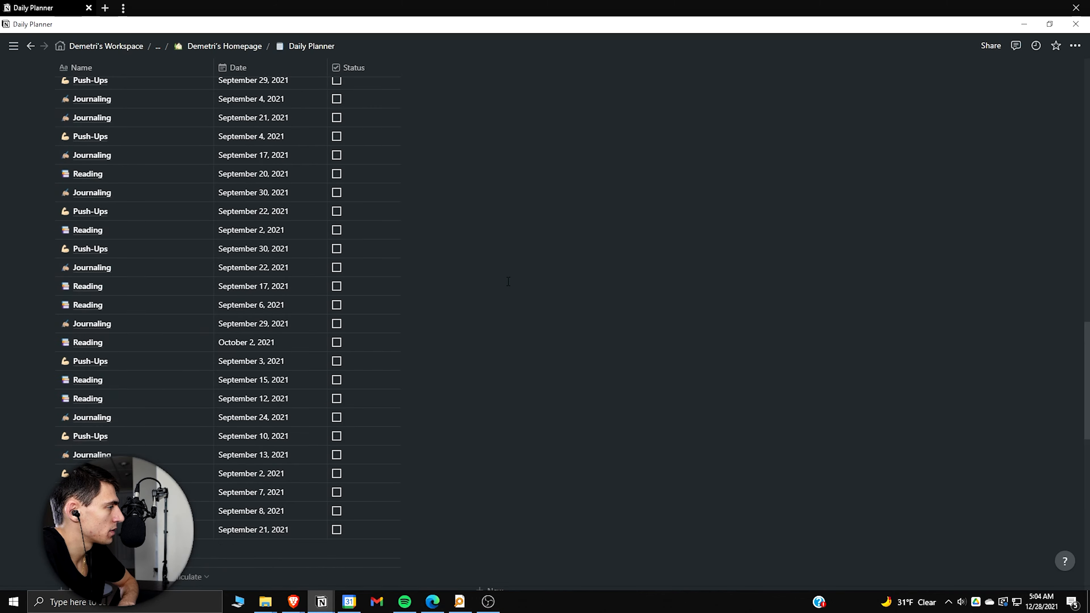
{"action": "scroll", "coordinate": [508, 281], "scroll_direction": "up", "scroll_amount": 2}
{"action": "scroll", "coordinate": [491, 281], "scroll_direction": "up", "scroll_amount": 4}
{"action": "scroll", "coordinate": [492, 281], "scroll_direction": "down", "scroll_amount": 2}
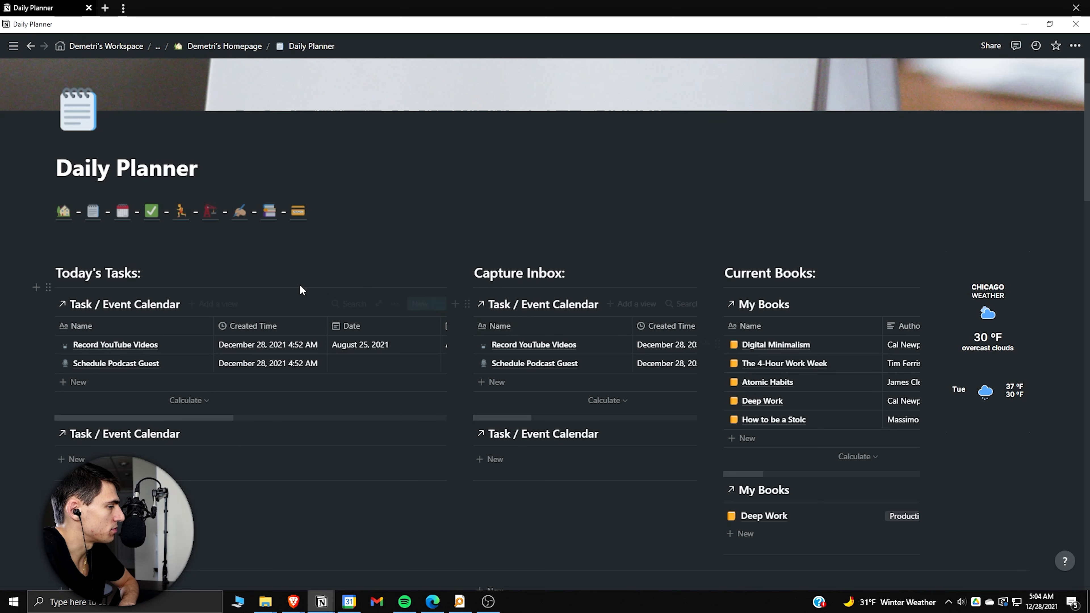
{"action": "scroll", "coordinate": [131, 277], "scroll_direction": "down", "scroll_amount": 1}
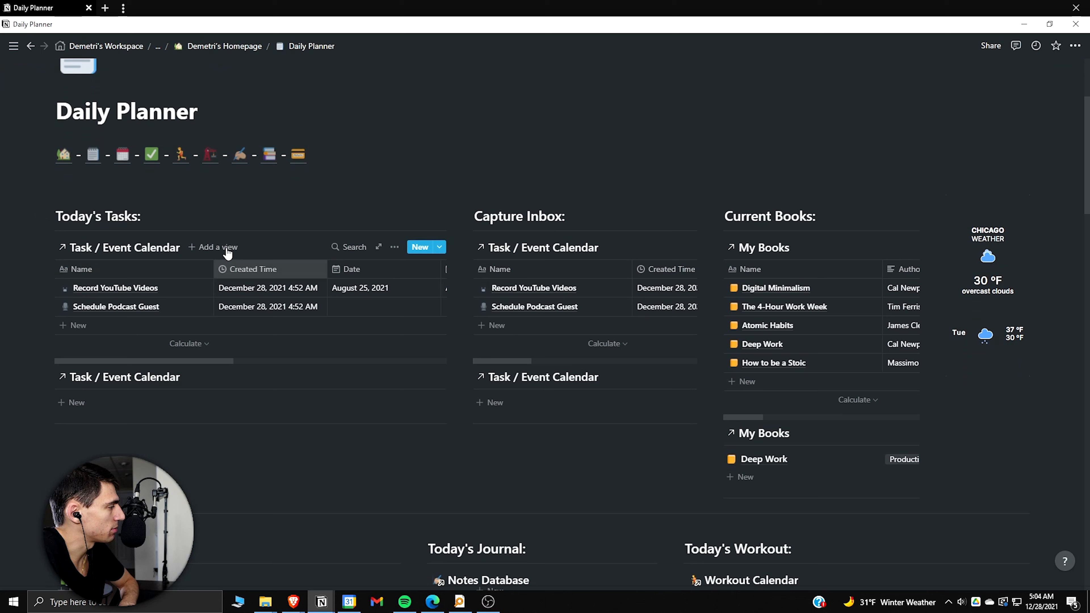
{"action": "left_click", "coordinate": [218, 247]}
{"action": "left_click", "coordinate": [214, 436]}
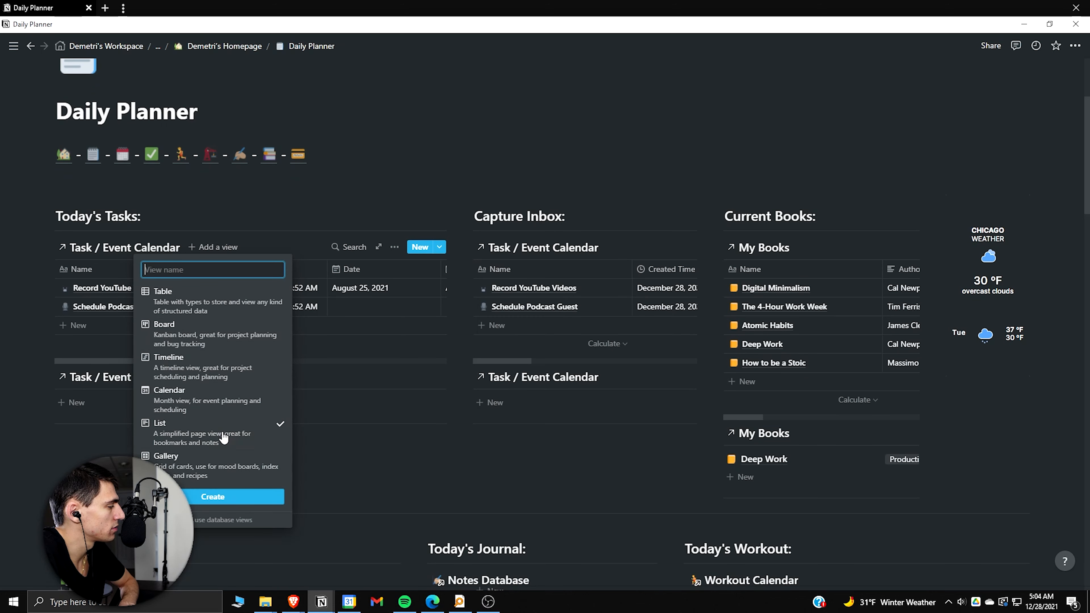
{"action": "left_click", "coordinate": [213, 497]}
{"action": "left_click", "coordinate": [204, 247]}
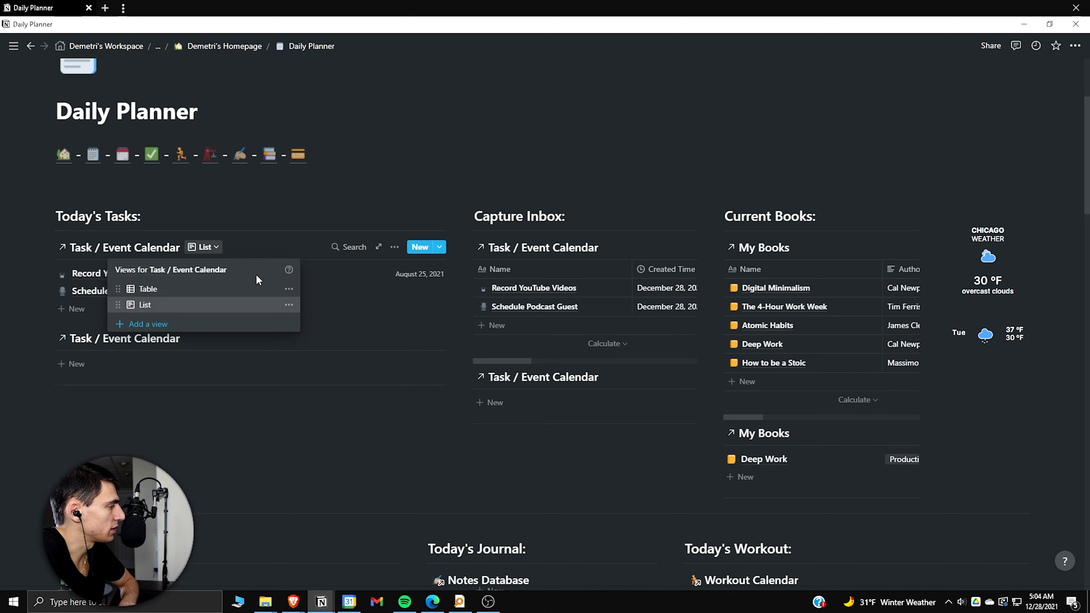
{"action": "left_click", "coordinate": [289, 289]}
{"action": "left_click", "coordinate": [242, 555]}
Add a List view to the new Task / Event Calendar under Capture Inbox and remove its Table view.
{"action": "left_click", "coordinate": [626, 247]}
{"action": "left_click", "coordinate": [609, 427]}
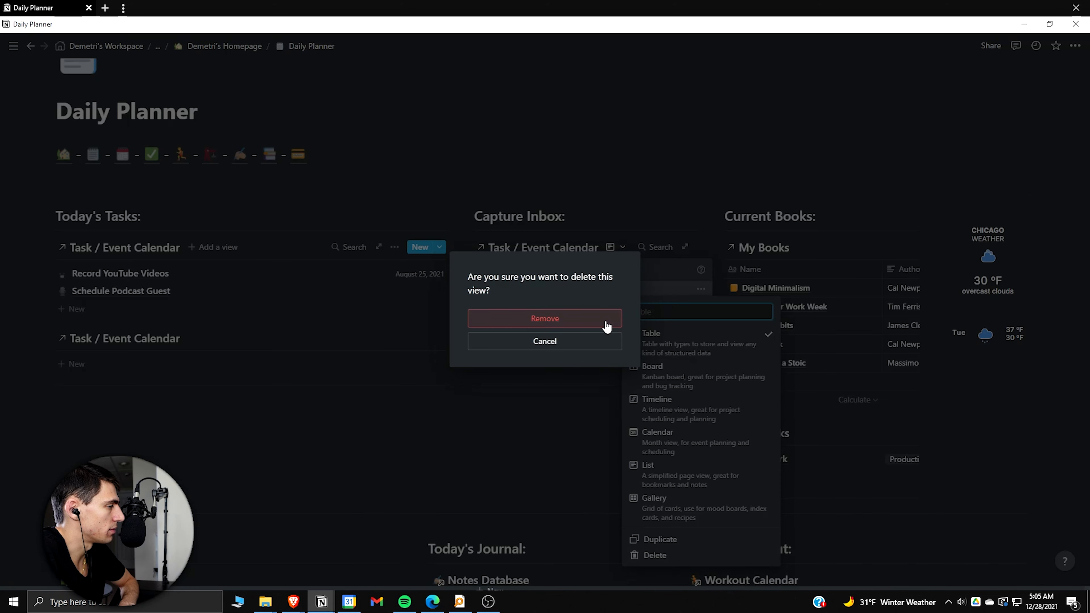
{"action": "left_click", "coordinate": [606, 326]}
Add a Board view to the new Daily Highlights database and delete its Table view.
{"action": "scroll", "coordinate": [504, 332], "scroll_direction": "down", "scroll_amount": 15}
{"action": "scroll", "coordinate": [504, 331], "scroll_direction": "up", "scroll_amount": 1}
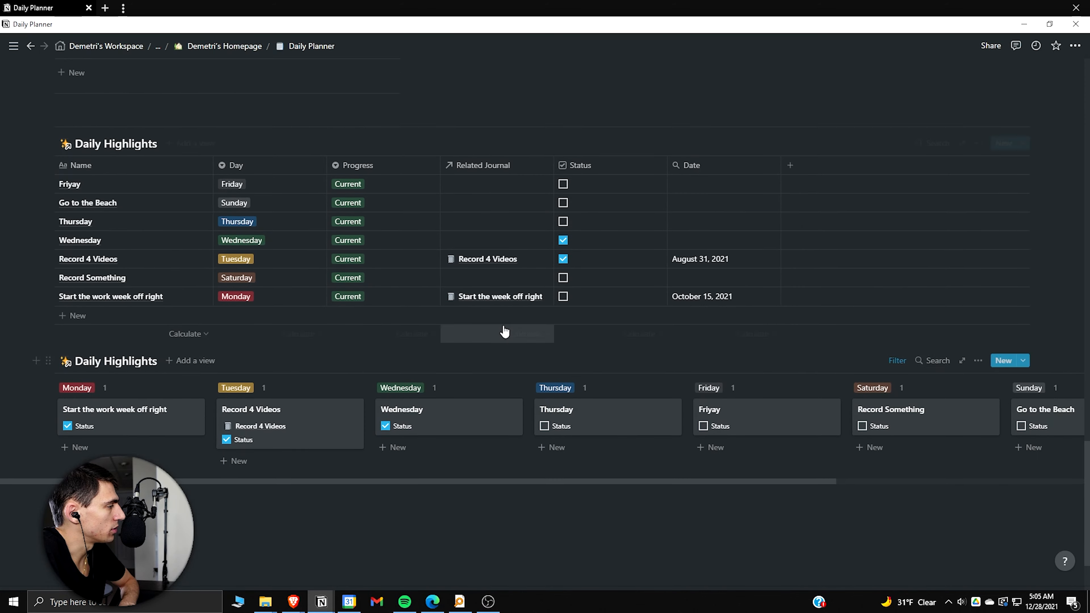
{"action": "scroll", "coordinate": [504, 331], "scroll_direction": "up", "scroll_amount": 1}
{"action": "left_click", "coordinate": [202, 173]}
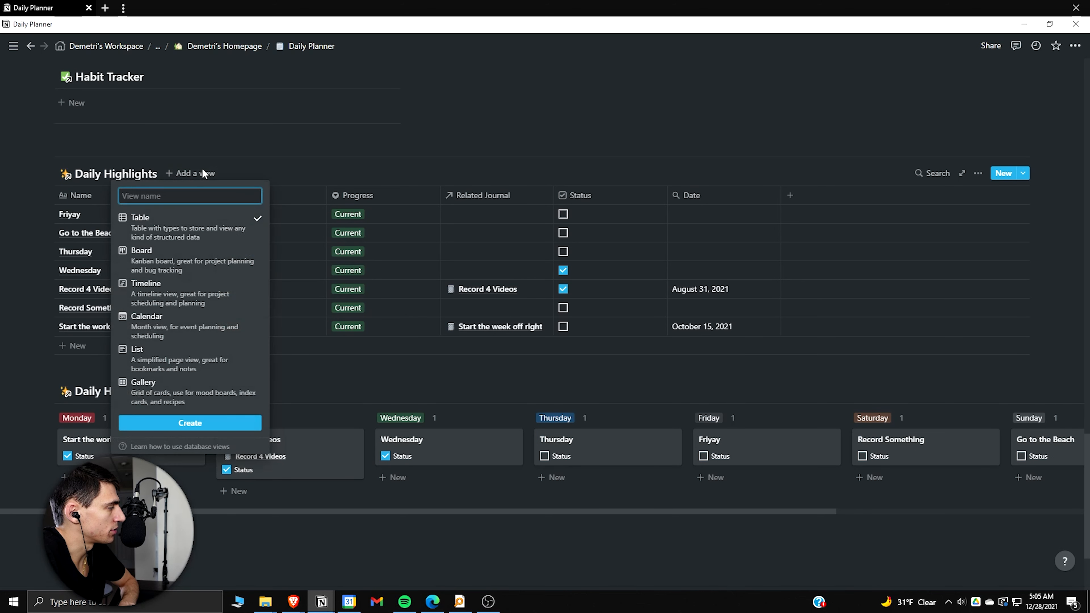
{"action": "left_click", "coordinate": [144, 270]}
{"action": "left_click", "coordinate": [190, 422]}
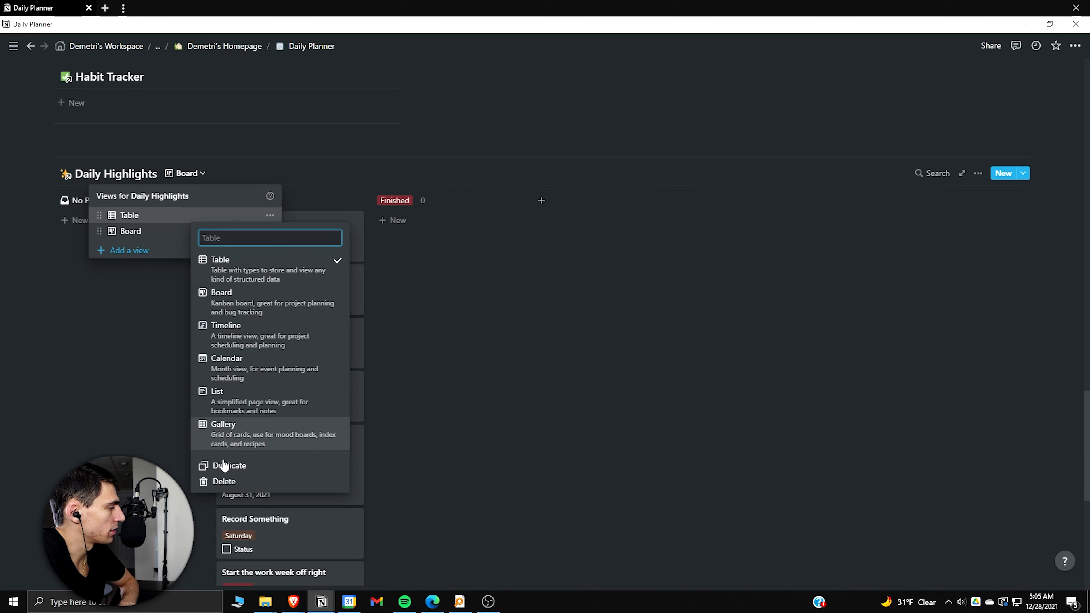
{"action": "left_click", "coordinate": [223, 482]}
Group the new Daily Highlights board by Day.
{"action": "left_click", "coordinate": [979, 173]}
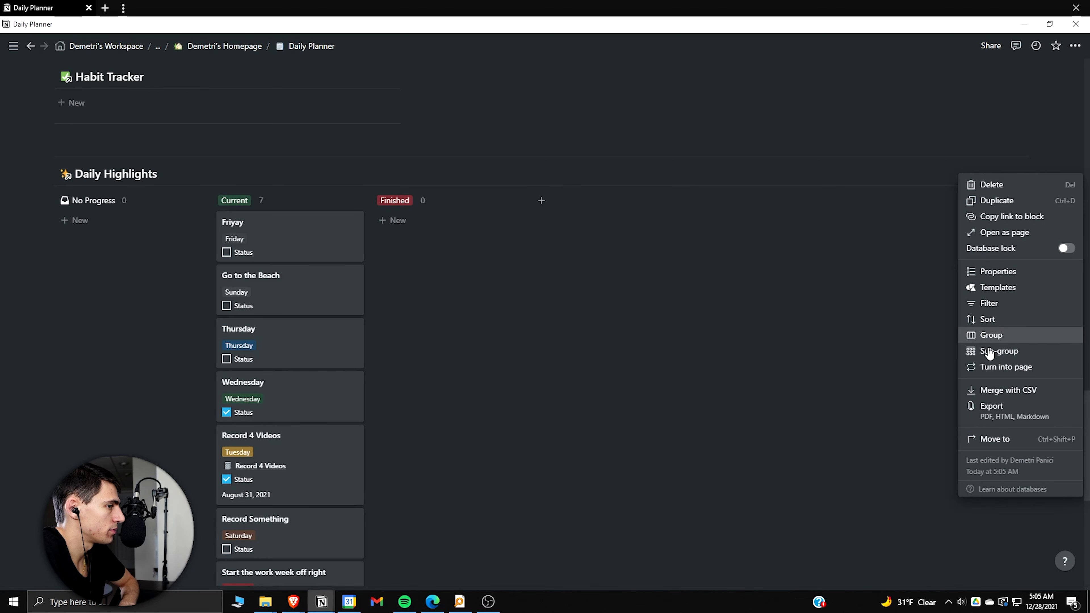
{"action": "left_click", "coordinate": [985, 337]}
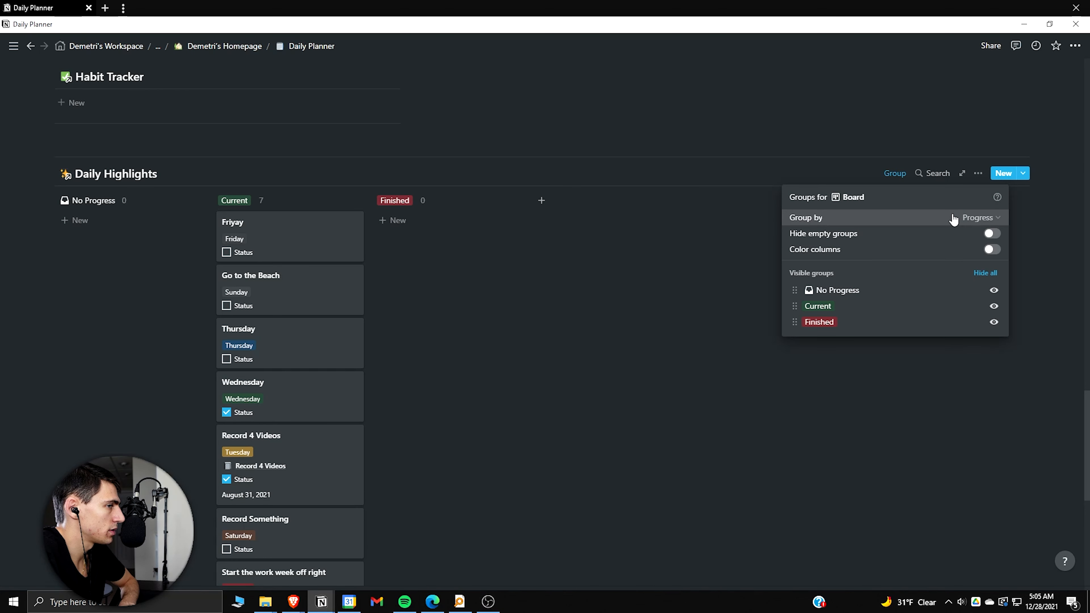
{"action": "left_click", "coordinate": [924, 262]}
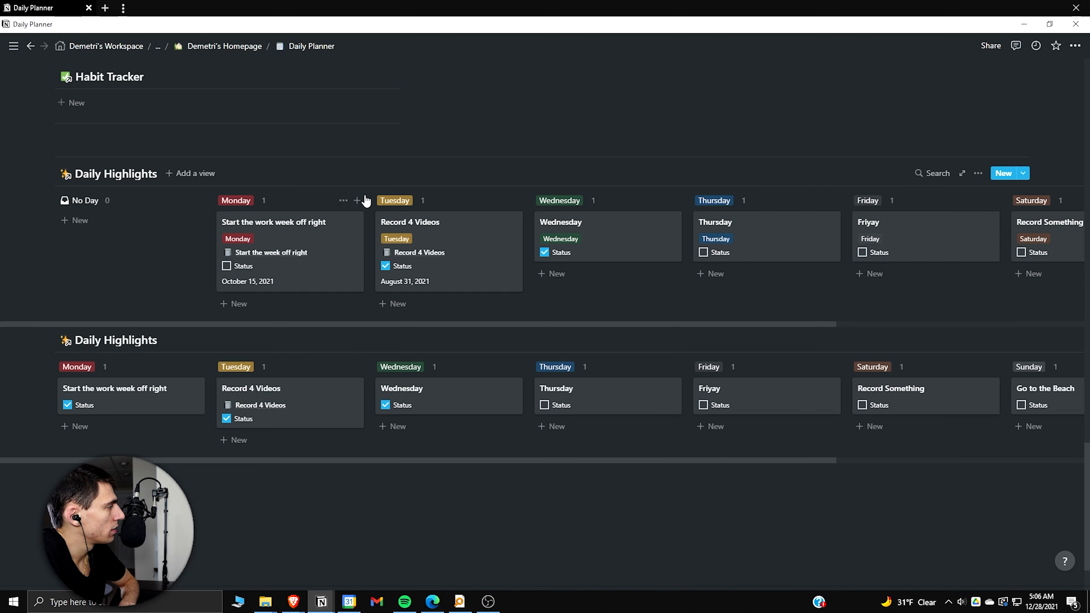
Examine which properties the original Task / Event Calendar's Daily View shows under Today's Tasks.
{"action": "scroll", "coordinate": [366, 208], "scroll_direction": "up", "scroll_amount": 20}
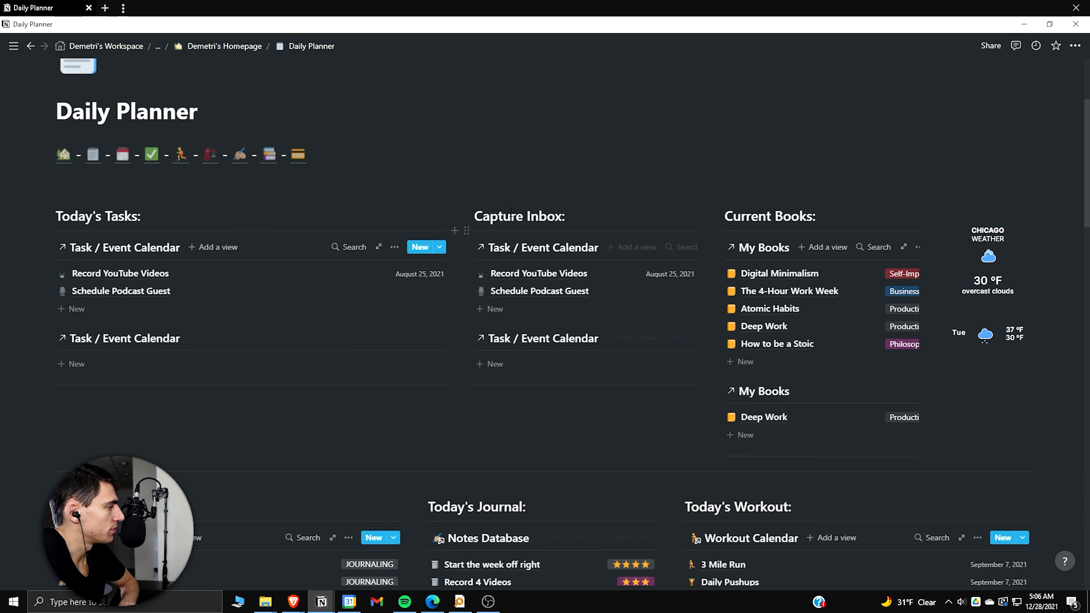
{"action": "scroll", "coordinate": [501, 296], "scroll_direction": "up", "scroll_amount": 2}
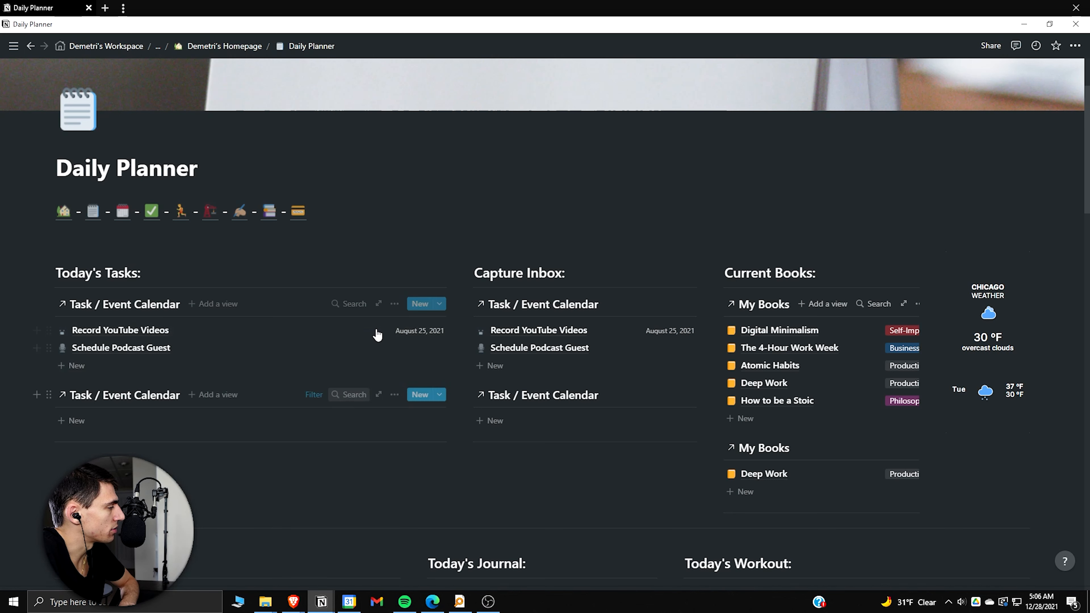
{"action": "left_click", "coordinate": [394, 304]}
{"action": "left_click", "coordinate": [348, 406]}
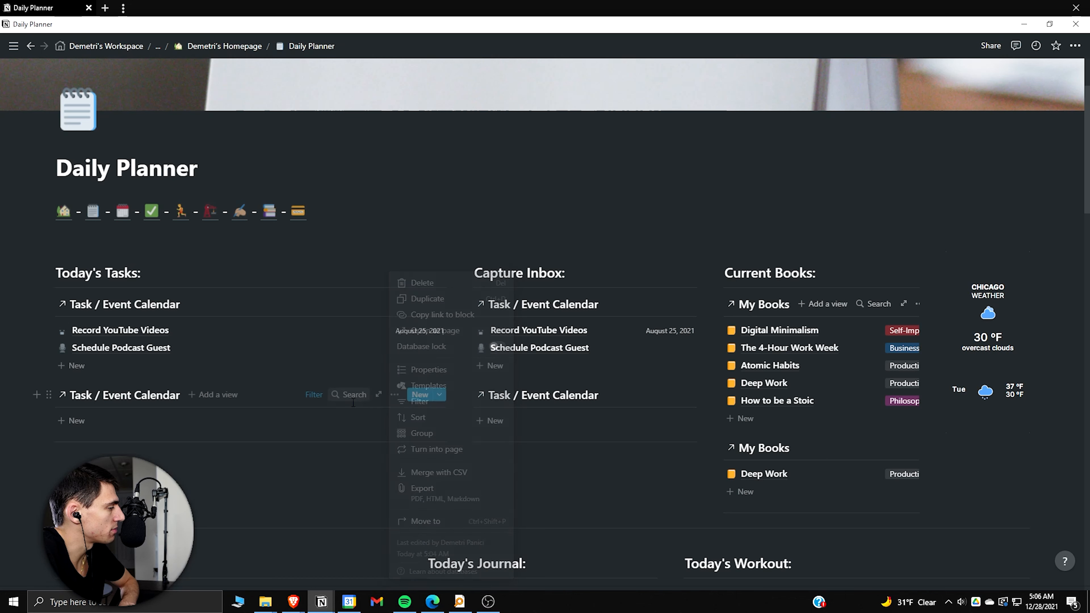
{"action": "left_click", "coordinate": [394, 394]}
{"action": "left_click", "coordinate": [443, 186]}
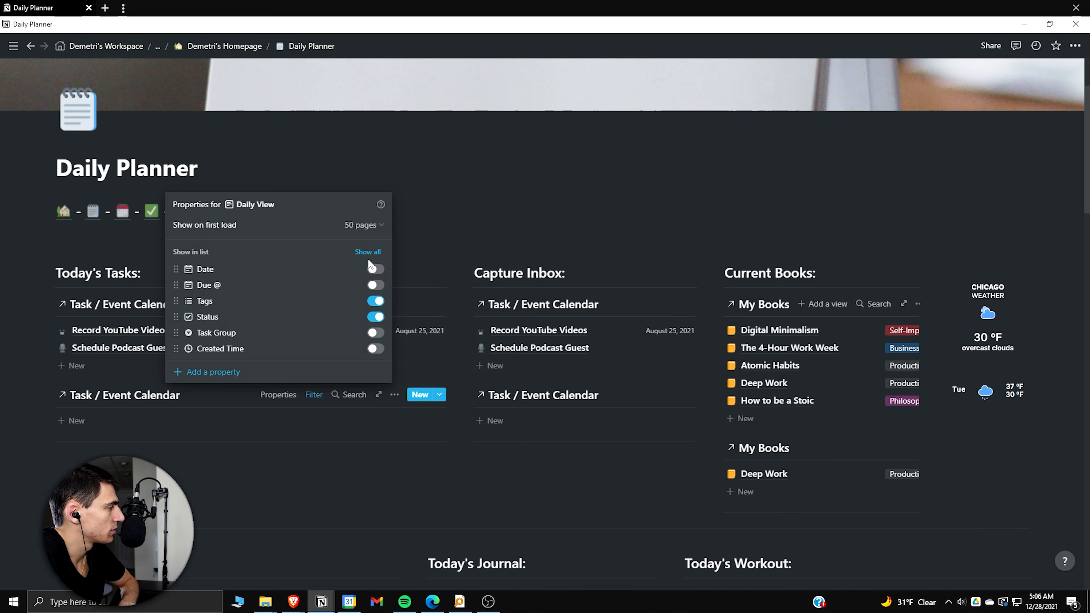
{"action": "left_click", "coordinate": [376, 301]}
{"action": "left_click", "coordinate": [376, 317]}
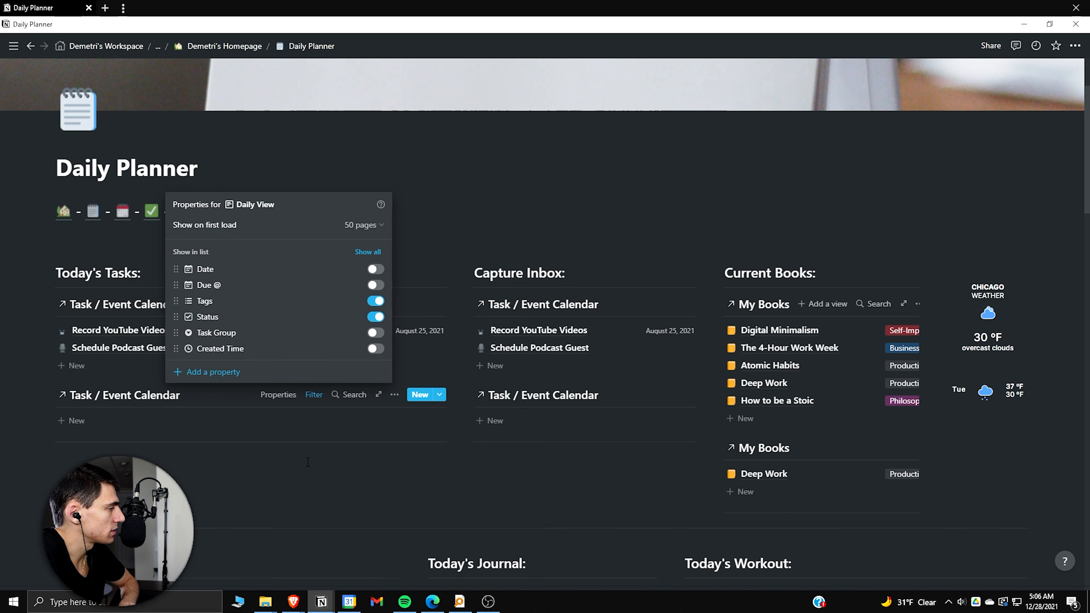
{"action": "left_click", "coordinate": [408, 316]}
Show the Tags and Status properties in the new Today's Tasks list and narrow that column to widen Capture Inbox.
{"action": "left_click", "coordinate": [393, 305]}
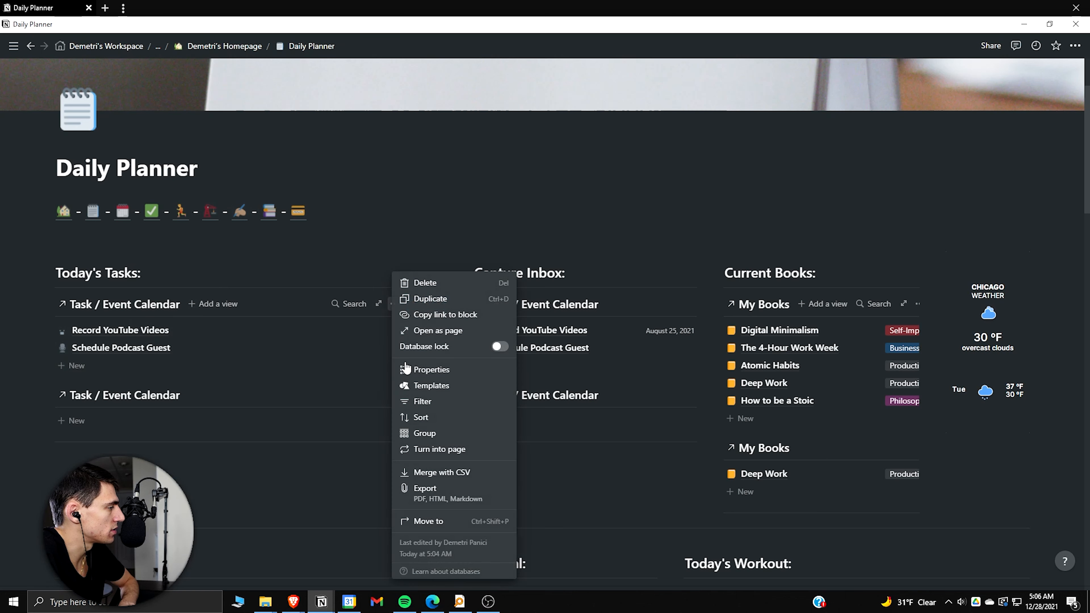
{"action": "left_click", "coordinate": [412, 368]}
{"action": "left_click", "coordinate": [293, 442]}
{"action": "left_click_drag", "start_coordinate": [293, 442], "coordinate": [296, 457]}
{"action": "left_click", "coordinate": [154, 316]}
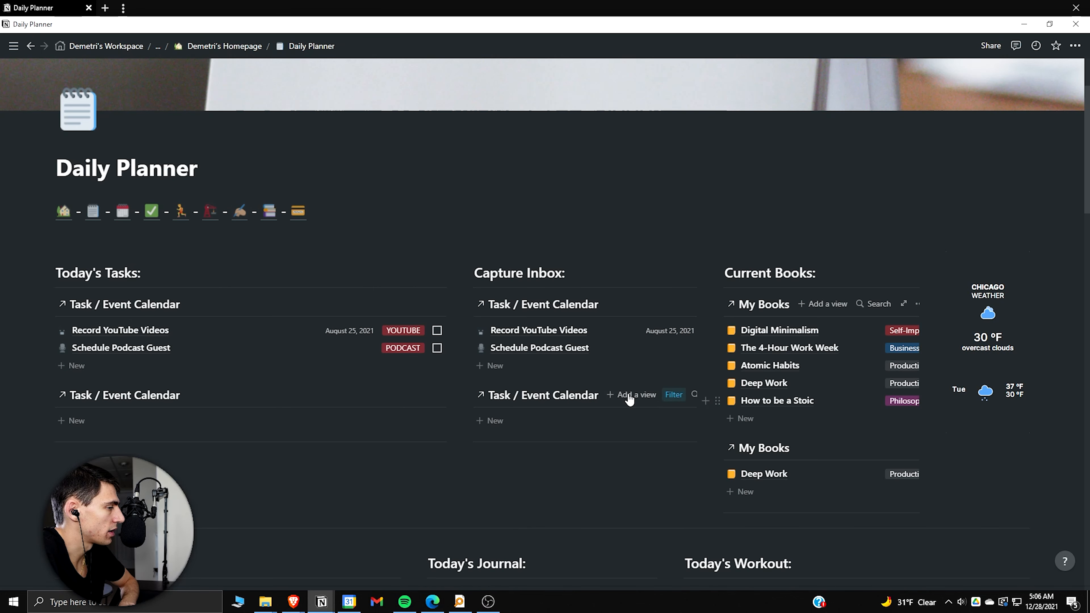
{"action": "left_click_drag", "start_coordinate": [464, 253], "coordinate": [380, 263]}
Show the Tags and Status properties in the new Capture Inbox list and narrow that column to widen Today's Tasks.
{"action": "left_click", "coordinate": [672, 396]}
{"action": "left_click", "coordinate": [646, 347]}
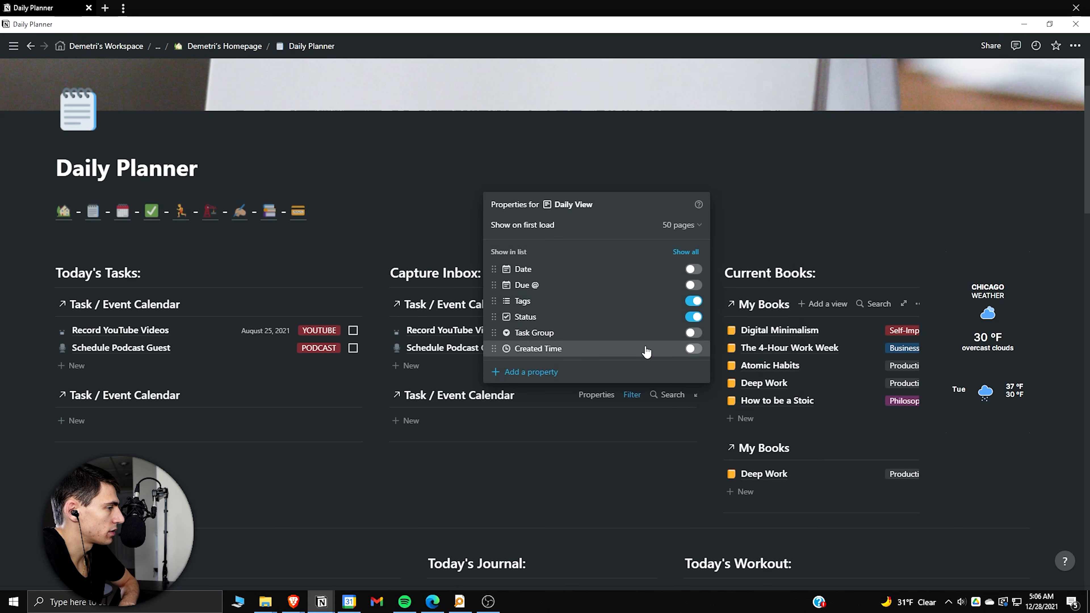
{"action": "left_click", "coordinate": [479, 436]}
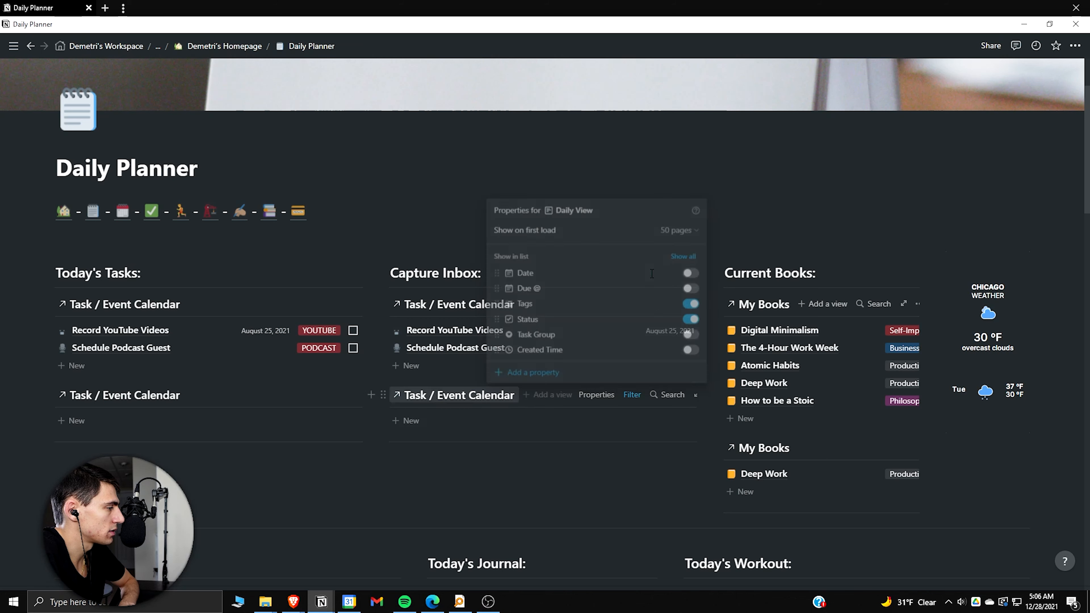
{"action": "left_click", "coordinate": [645, 305]}
{"action": "left_click", "coordinate": [685, 369]}
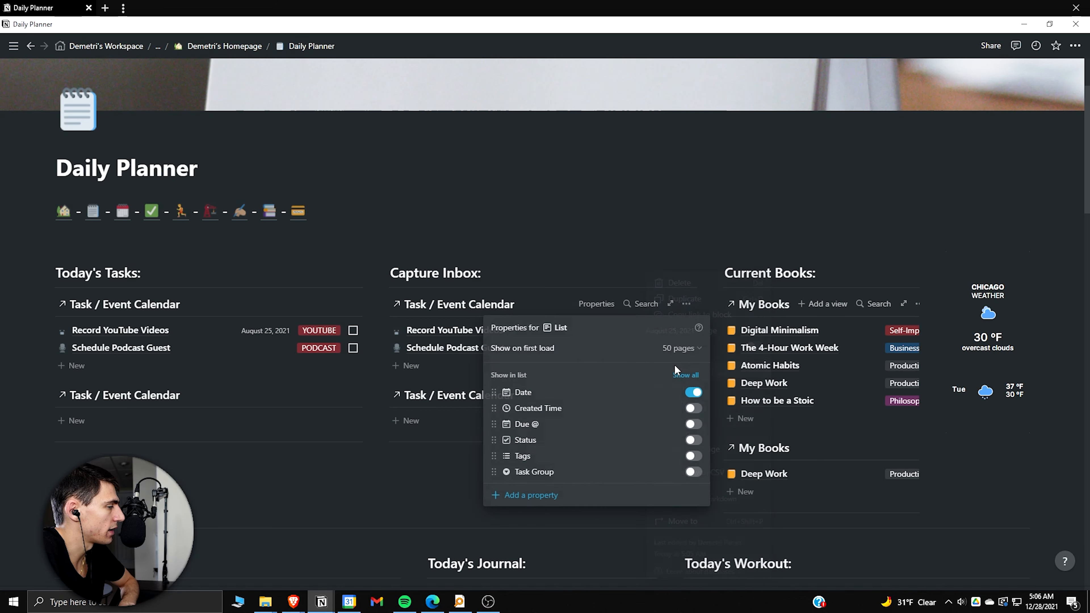
{"action": "left_click", "coordinate": [385, 251]}
{"action": "left_click_drag", "start_coordinate": [385, 250], "coordinate": [479, 251]}
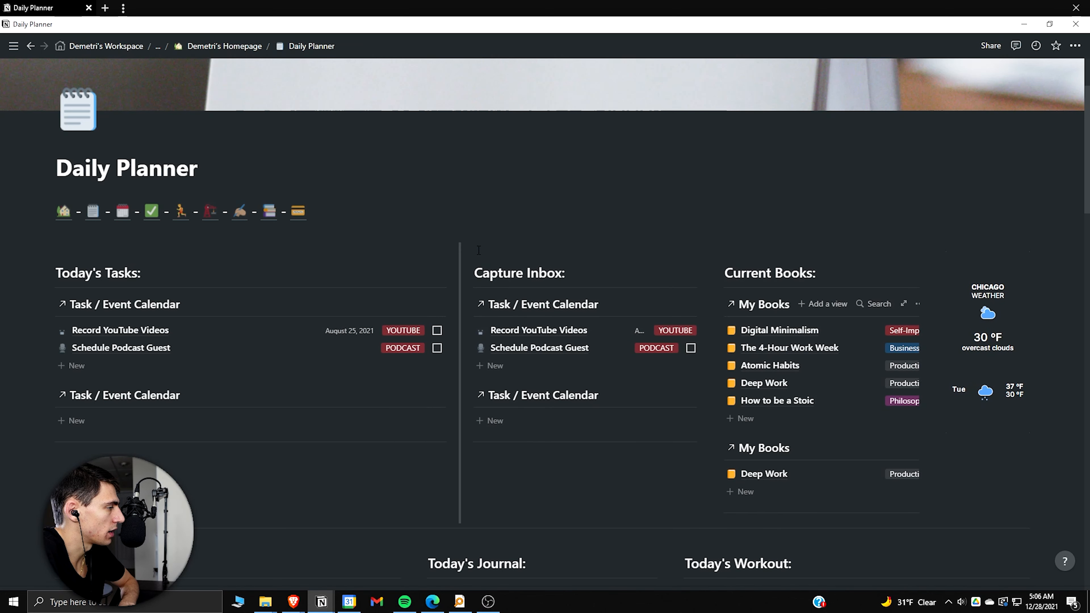
Widen the Current Books column and compare which properties the original and new My Books lists show.
{"action": "left_click_drag", "start_coordinate": [720, 253], "coordinate": [600, 252]}
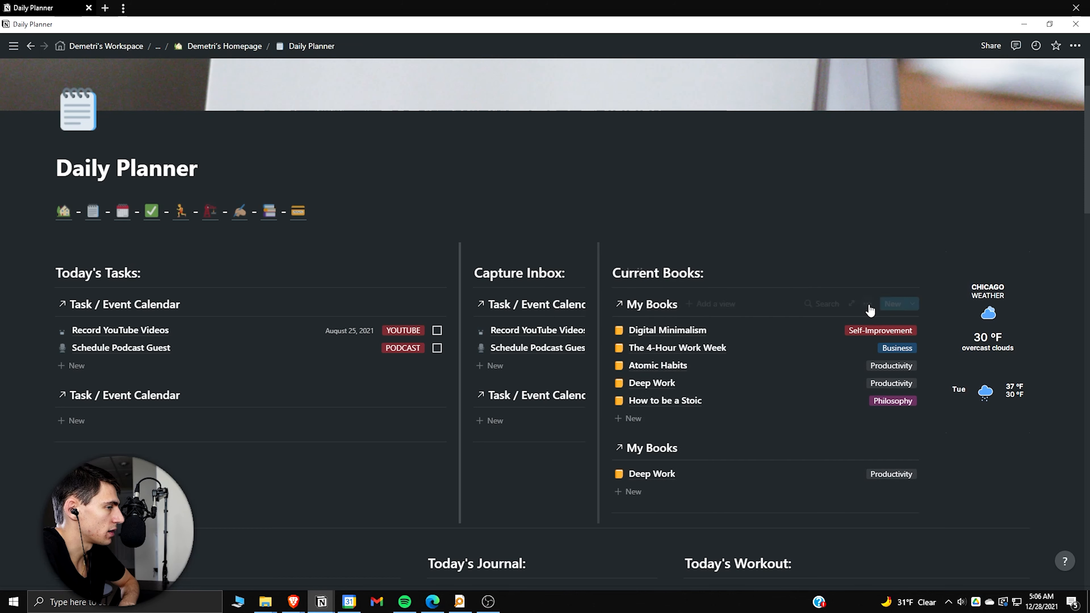
{"action": "left_click", "coordinate": [867, 449]}
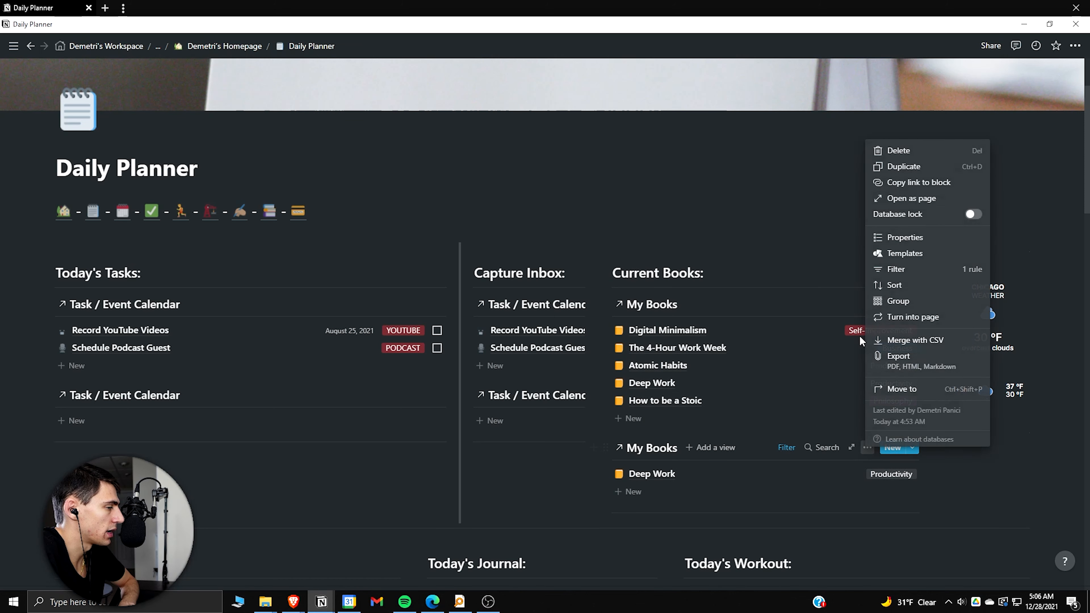
{"action": "left_click", "coordinate": [901, 237]}
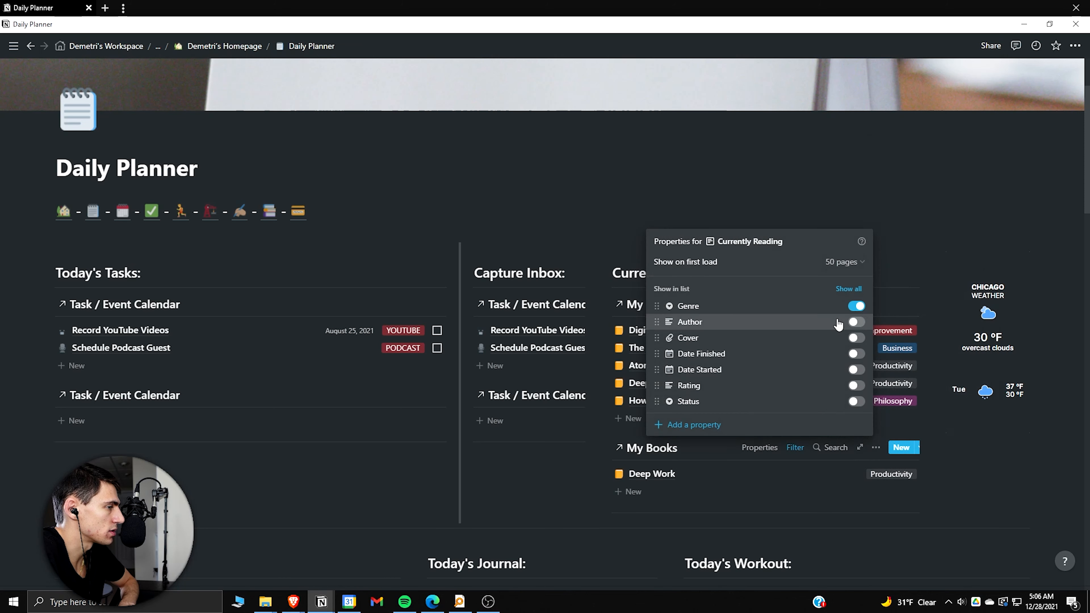
{"action": "left_click", "coordinate": [900, 151]}
{"action": "left_click", "coordinate": [866, 303]}
{"action": "left_click", "coordinate": [897, 368]}
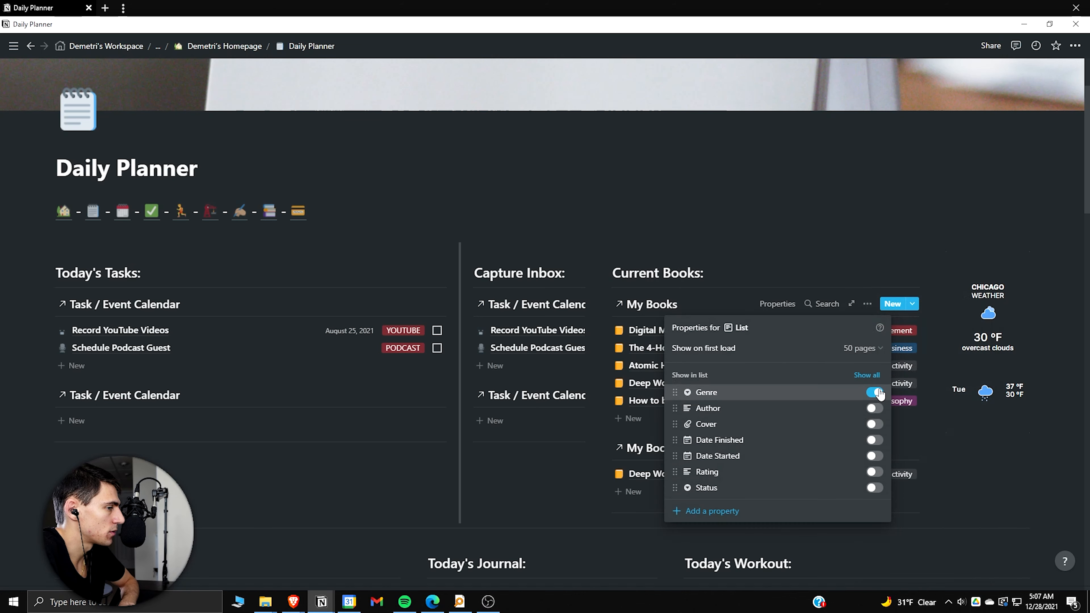
{"action": "key", "text": "Escape"}
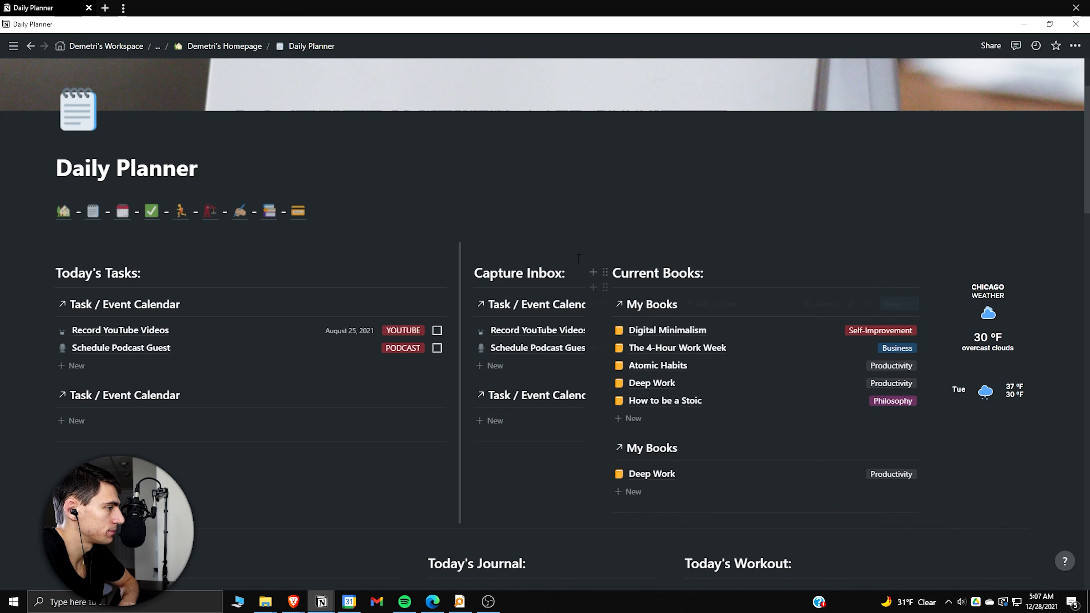
Hide Tags and show Status in the new Habit Tracker list under Daily Habits, following the original list's properties.
{"action": "scroll", "coordinate": [600, 252], "scroll_direction": "down", "scroll_amount": 15}
{"action": "left_click", "coordinate": [348, 354]}
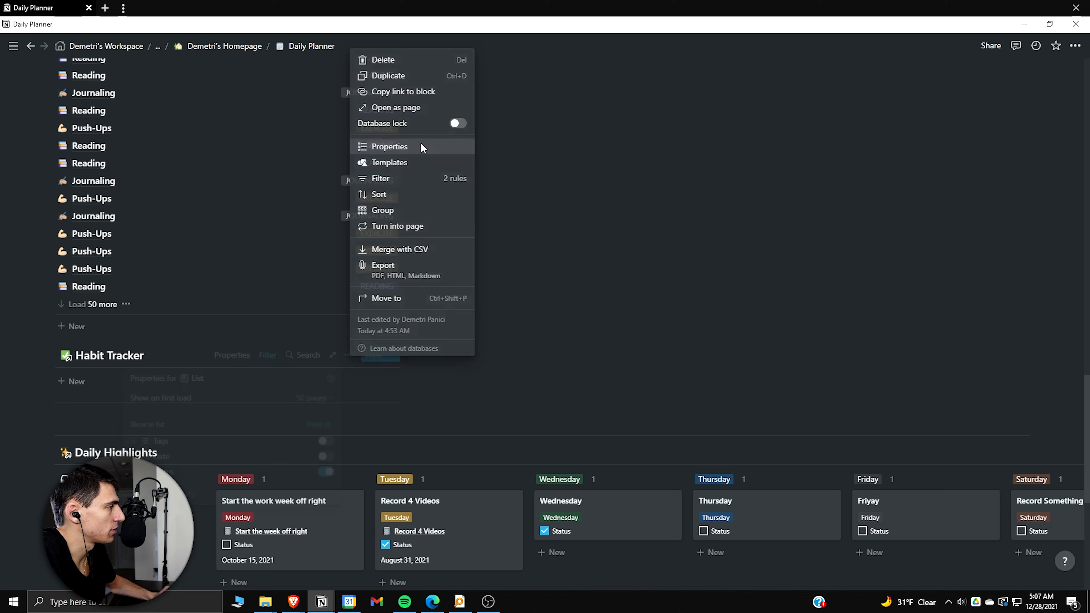
{"action": "left_click", "coordinate": [421, 145]}
{"action": "key", "text": "Escape"}
{"action": "scroll", "coordinate": [363, 231], "scroll_direction": "up", "scroll_amount": 10}
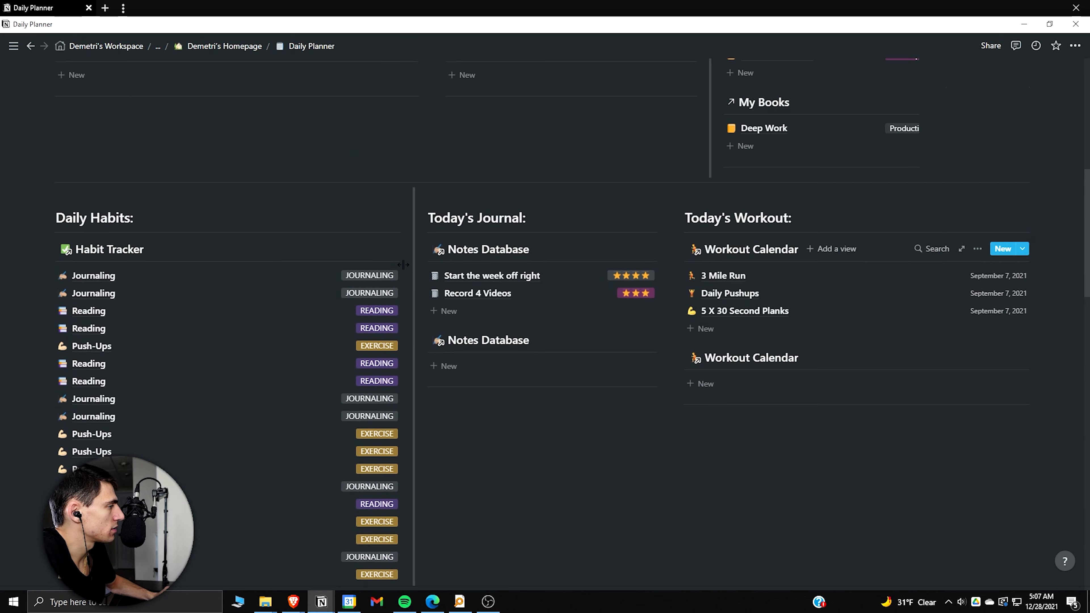
{"action": "left_click", "coordinate": [348, 249]}
{"action": "left_click", "coordinate": [411, 350]}
{"action": "left_click", "coordinate": [356, 337]}
{"action": "left_click", "coordinate": [357, 370]}
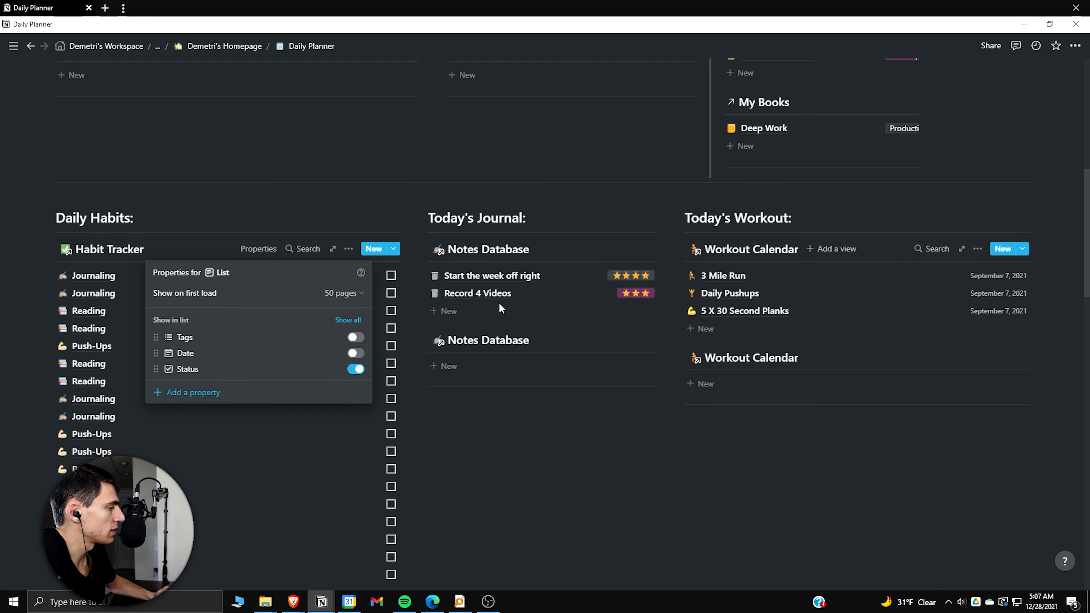
Compare the shown properties of both Notes Database lists and adjust the column widths between Daily Habits and Today's Journal.
{"action": "left_click", "coordinate": [485, 326]}
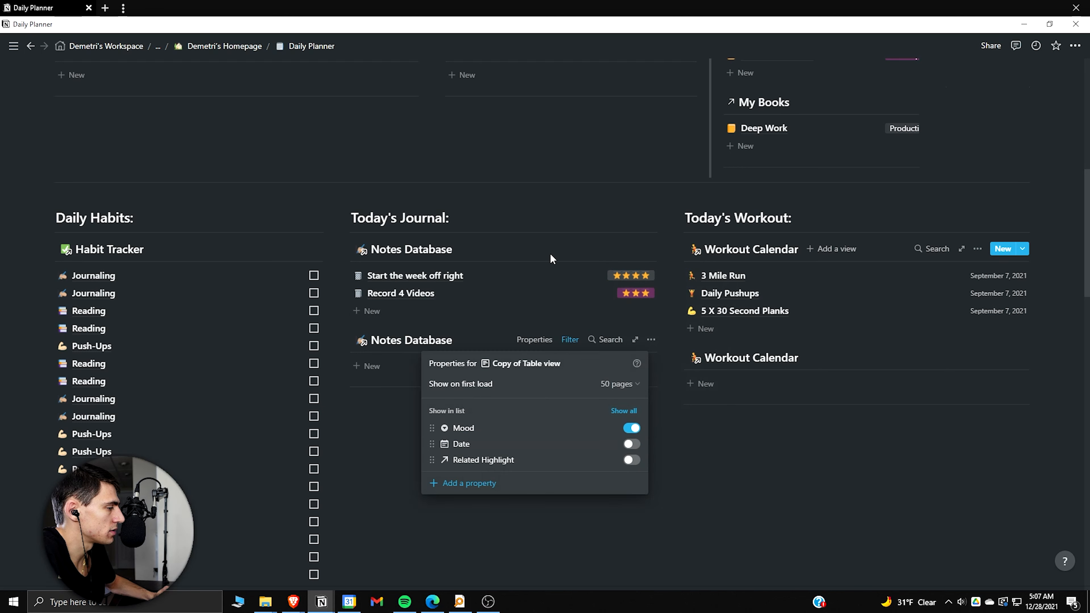
{"action": "left_click", "coordinate": [552, 256]}
{"action": "left_click", "coordinate": [625, 249]}
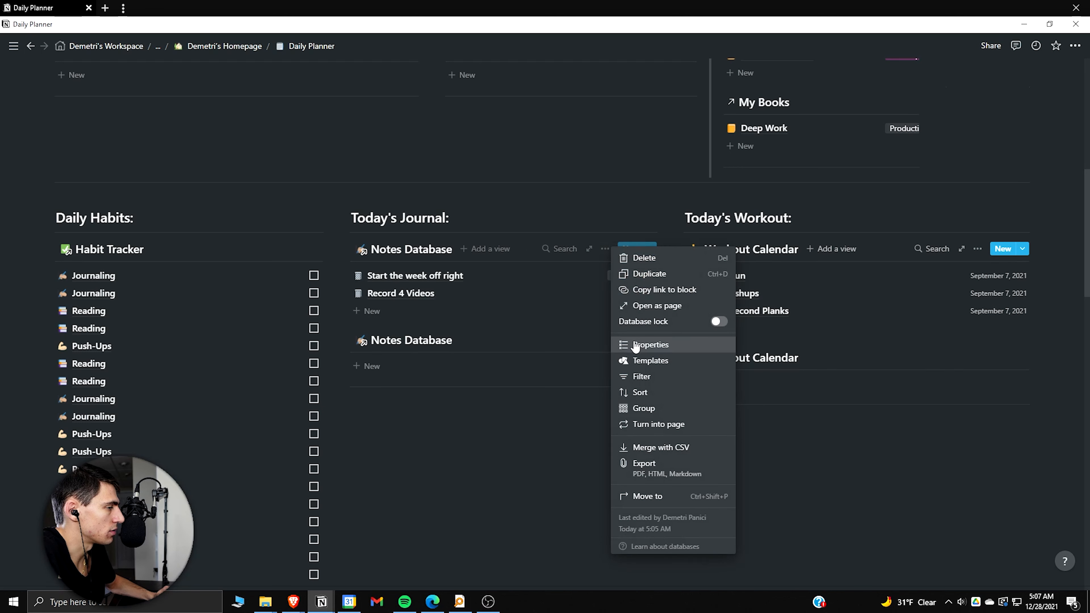
{"action": "left_click", "coordinate": [635, 345]}
{"action": "left_click", "coordinate": [421, 194]}
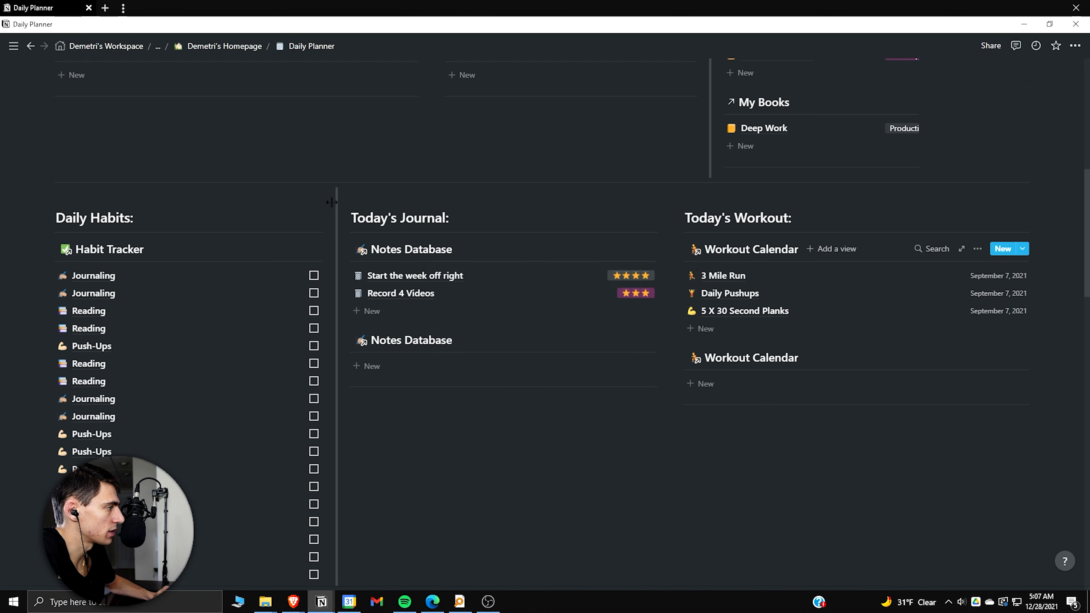
{"action": "left_click_drag", "start_coordinate": [335, 202], "coordinate": [374, 202]}
Match the new Workout Calendar list's properties to the original: Date, Actual Distance, Actual Reps, Planned Distance, Planned Reps and Workout Type.
{"action": "left_click", "coordinate": [976, 360]}
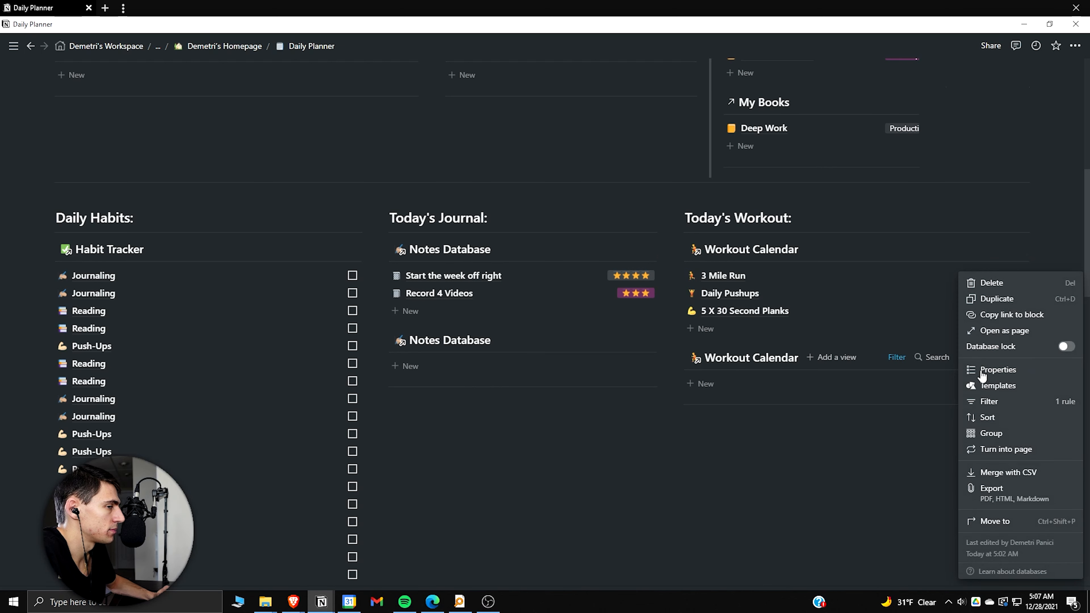
{"action": "left_click", "coordinate": [983, 371]}
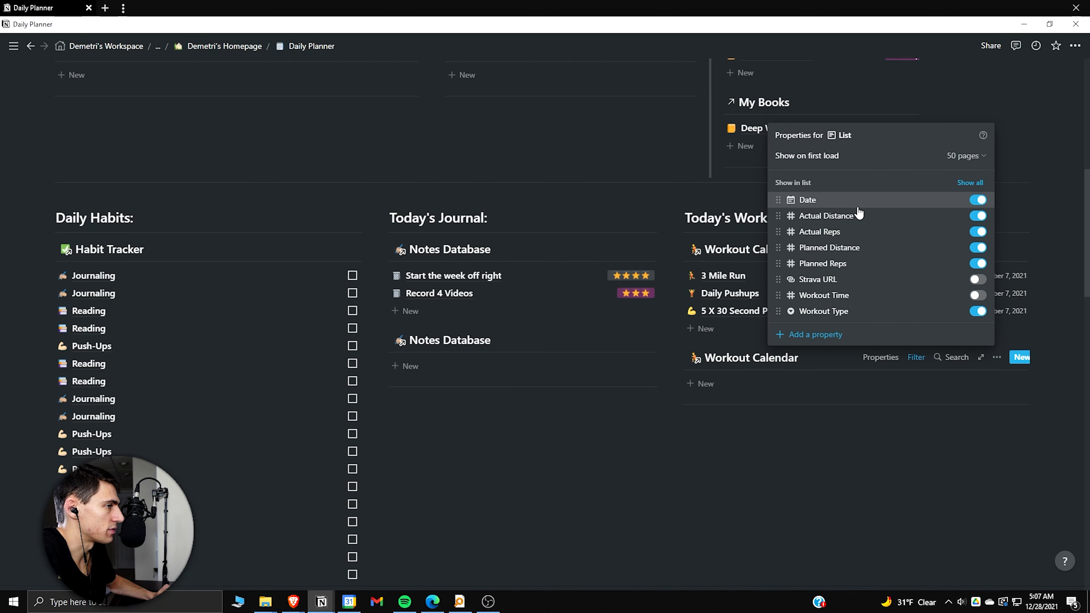
{"action": "key", "text": "Escape"}
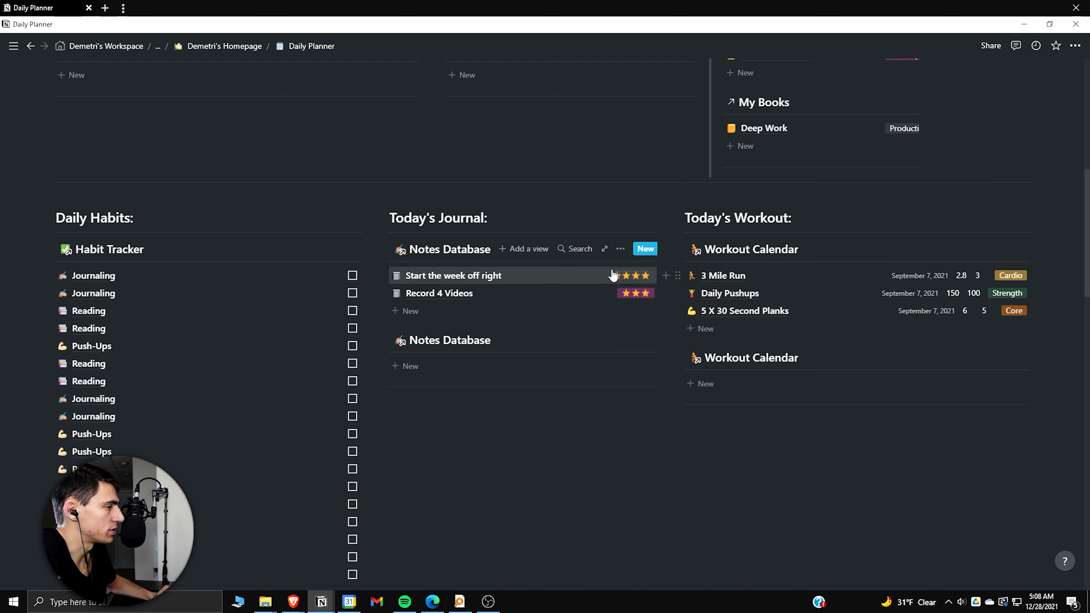
Filter the new Today's Tasks list to Date is Today and Status is not checked, and delete the original calendar below it.
{"action": "scroll", "coordinate": [610, 272], "scroll_direction": "up", "scroll_amount": 10}
{"action": "scroll", "coordinate": [571, 324], "scroll_direction": "down", "scroll_amount": 3}
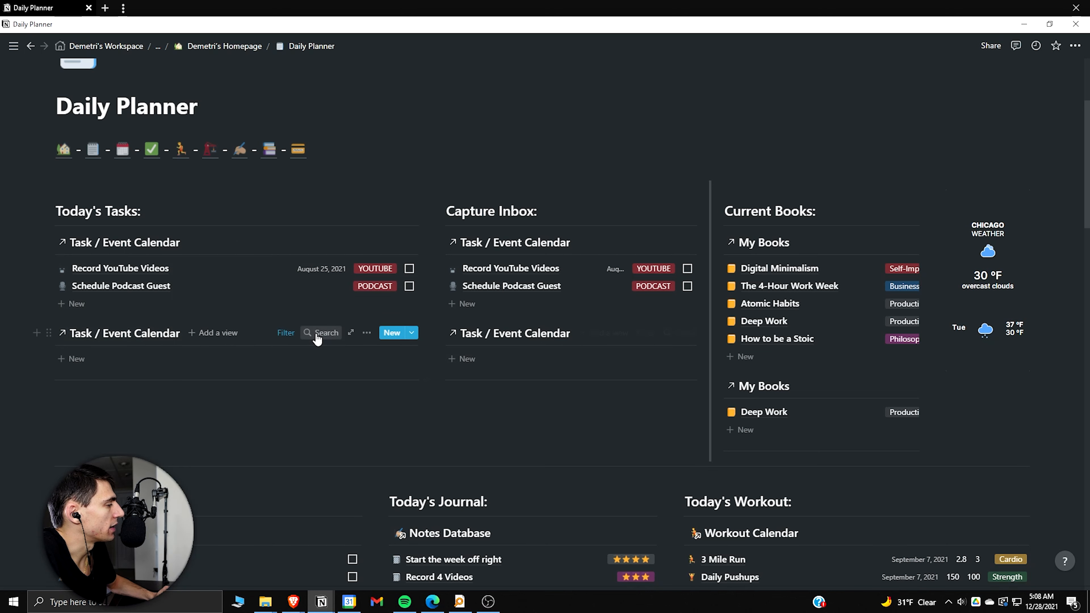
{"action": "left_click", "coordinate": [292, 335]}
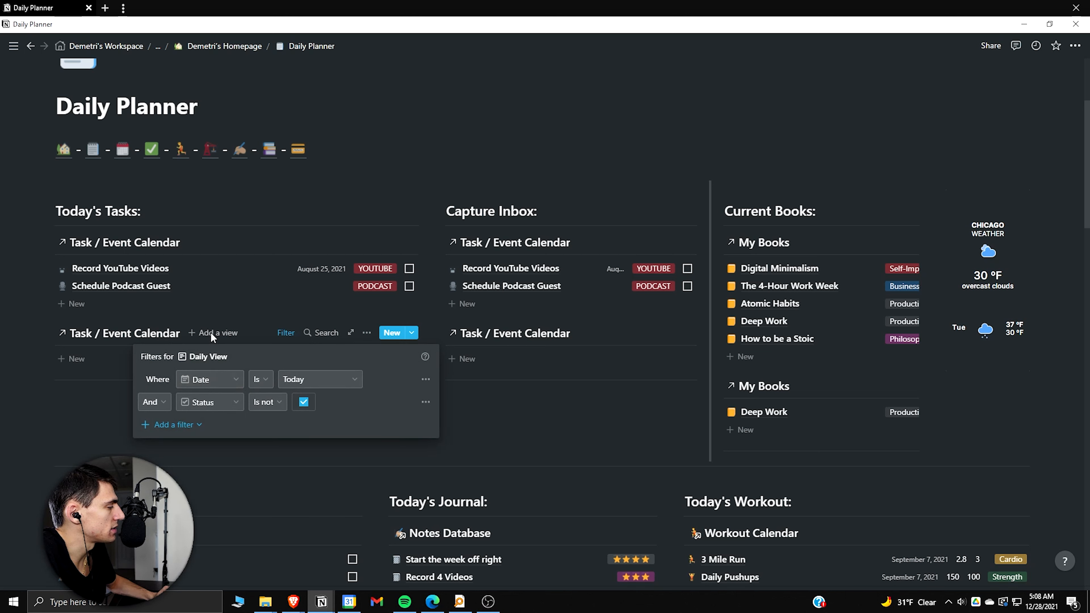
{"action": "left_click", "coordinate": [217, 277]}
{"action": "left_click", "coordinate": [174, 348]}
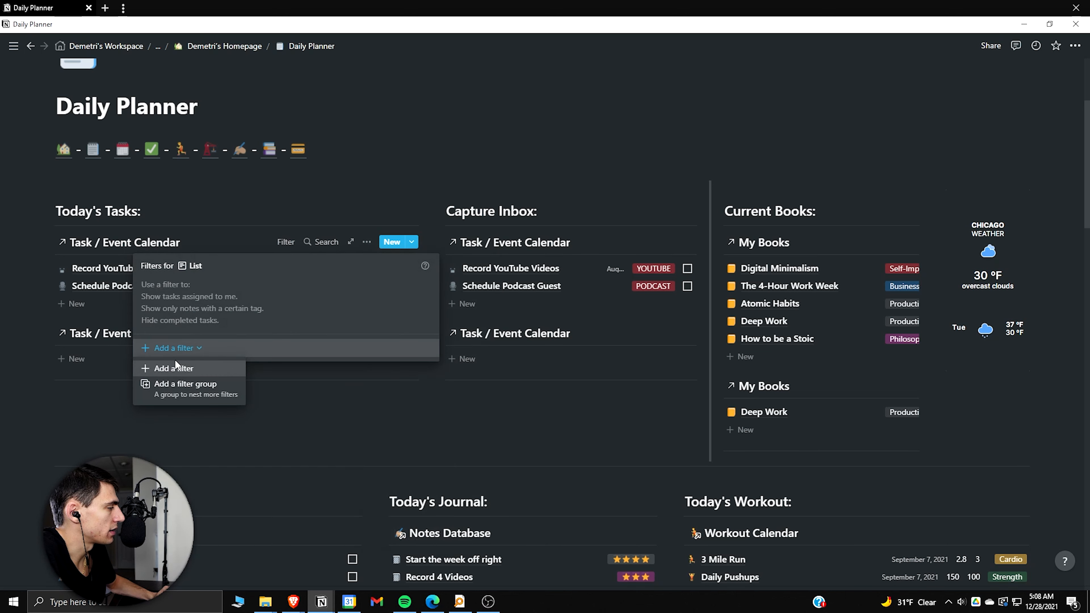
{"action": "left_click", "coordinate": [176, 367]}
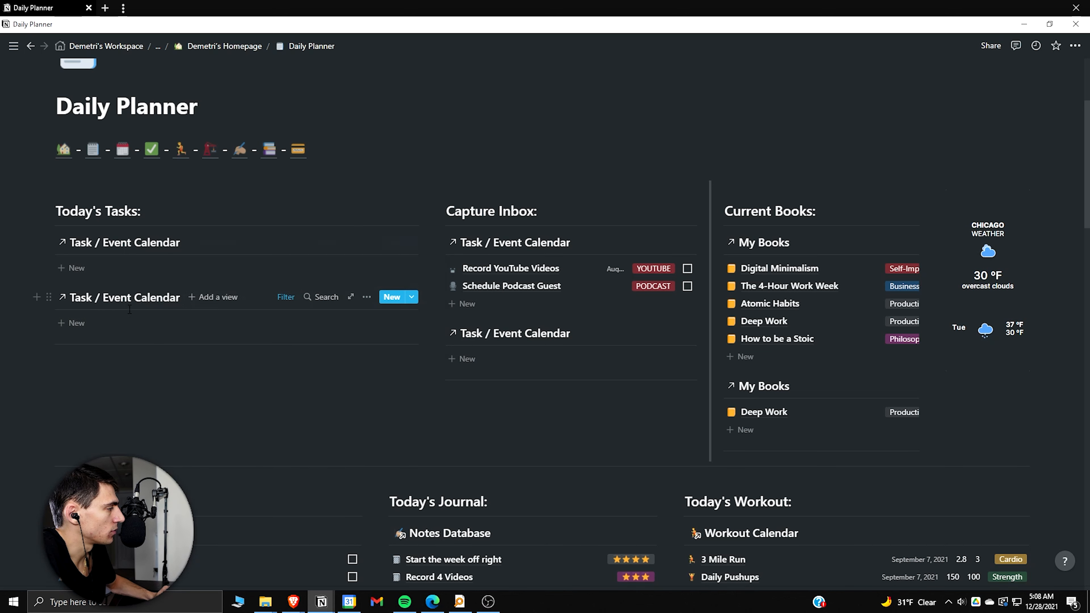
{"action": "left_click", "coordinate": [48, 296]}
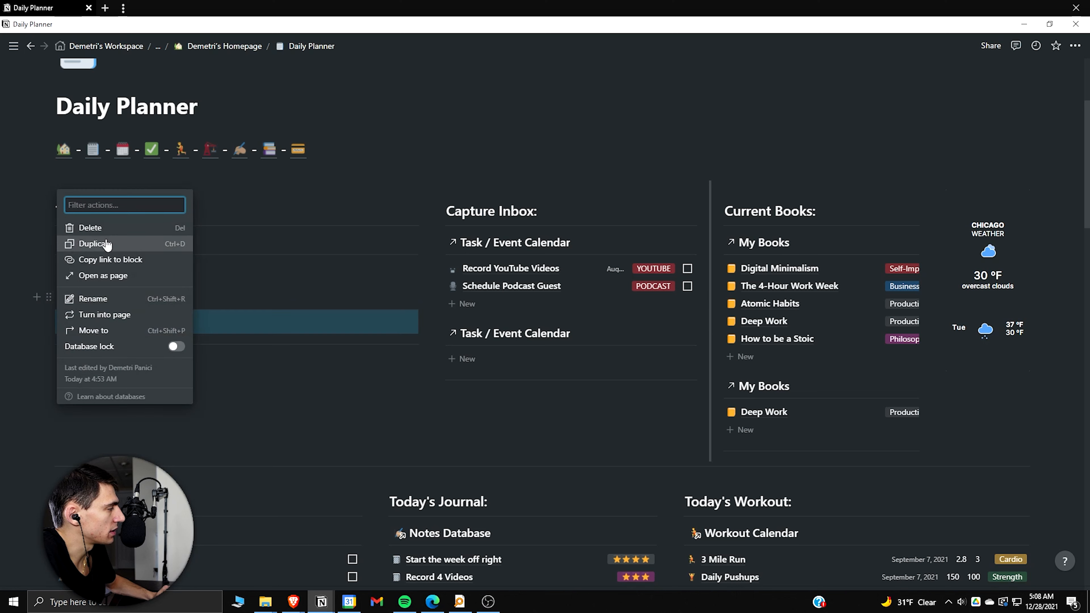
{"action": "left_click", "coordinate": [107, 229]}
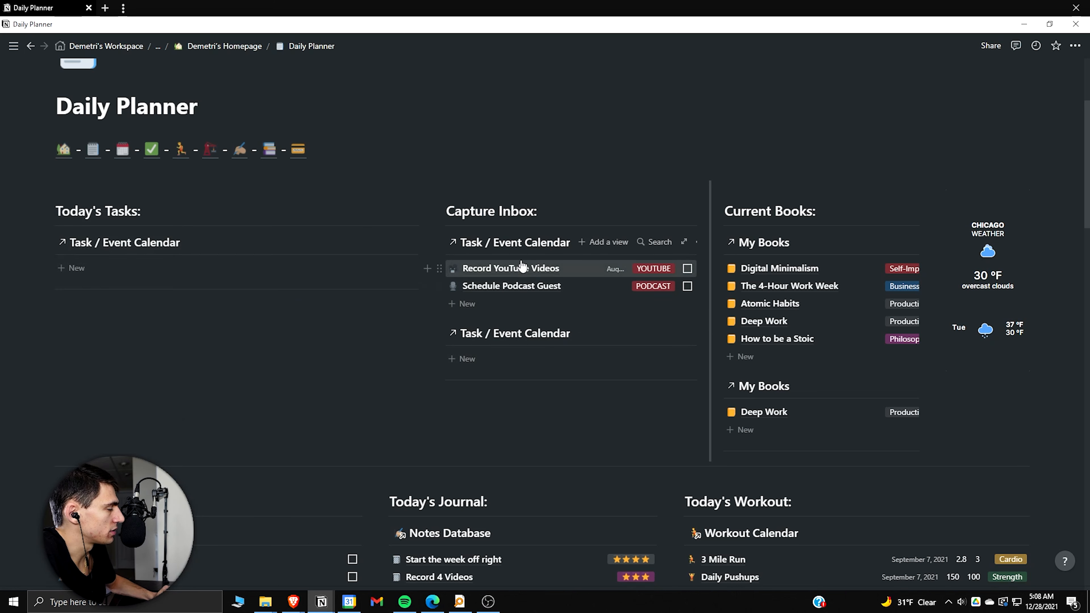
Filter the new Capture Inbox list to Date is empty and Status is not checked, and delete the original calendar below it.
{"action": "left_click_drag", "start_coordinate": [433, 191], "coordinate": [321, 191]}
{"action": "left_click", "coordinate": [643, 242]}
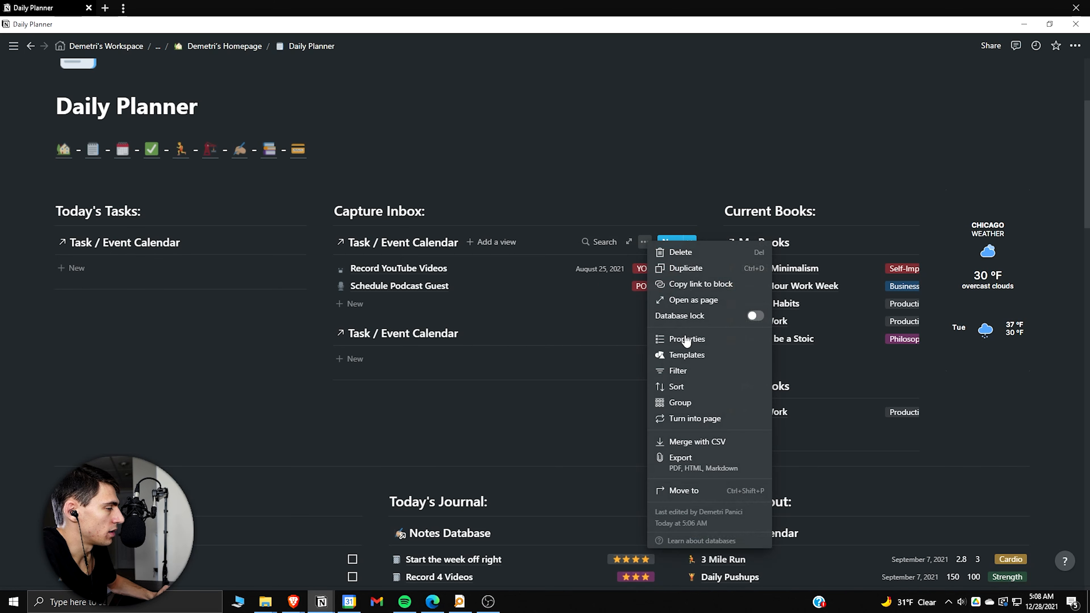
{"action": "left_click", "coordinate": [685, 373]}
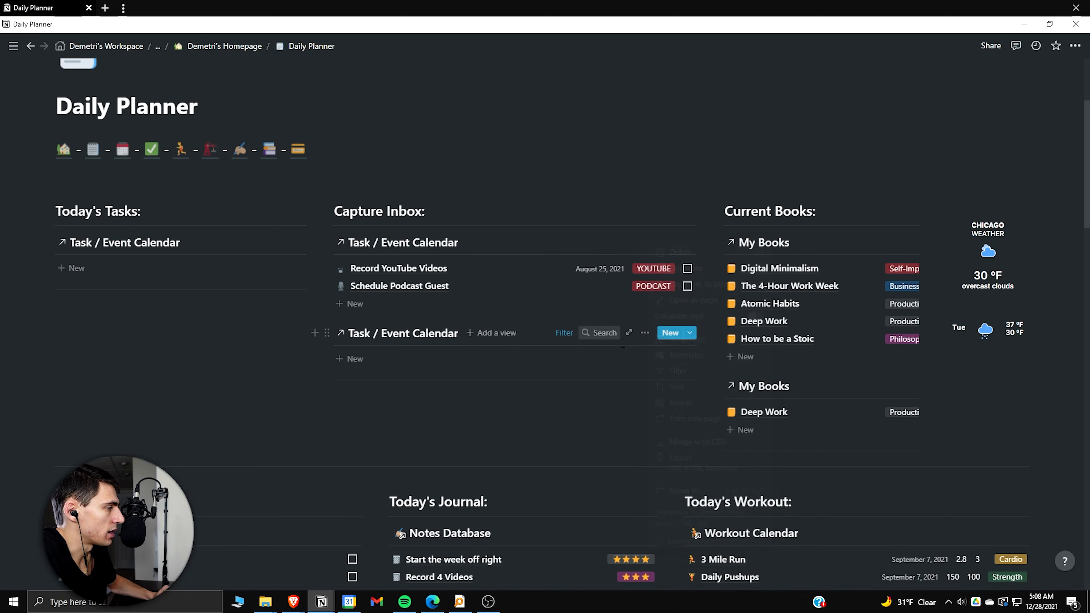
{"action": "left_click", "coordinate": [564, 333]}
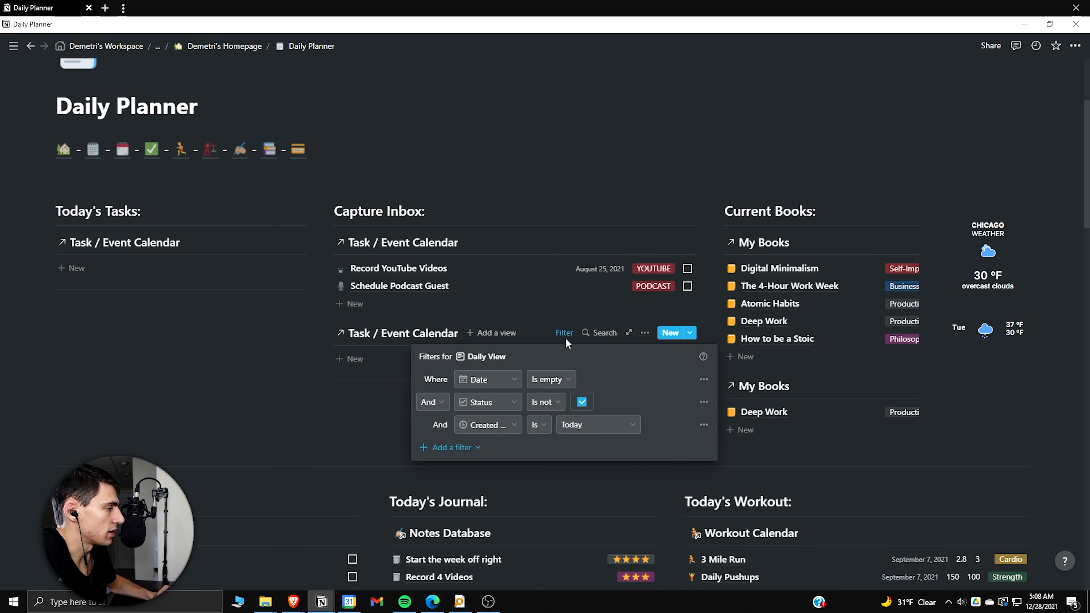
{"action": "left_click", "coordinate": [588, 306]}
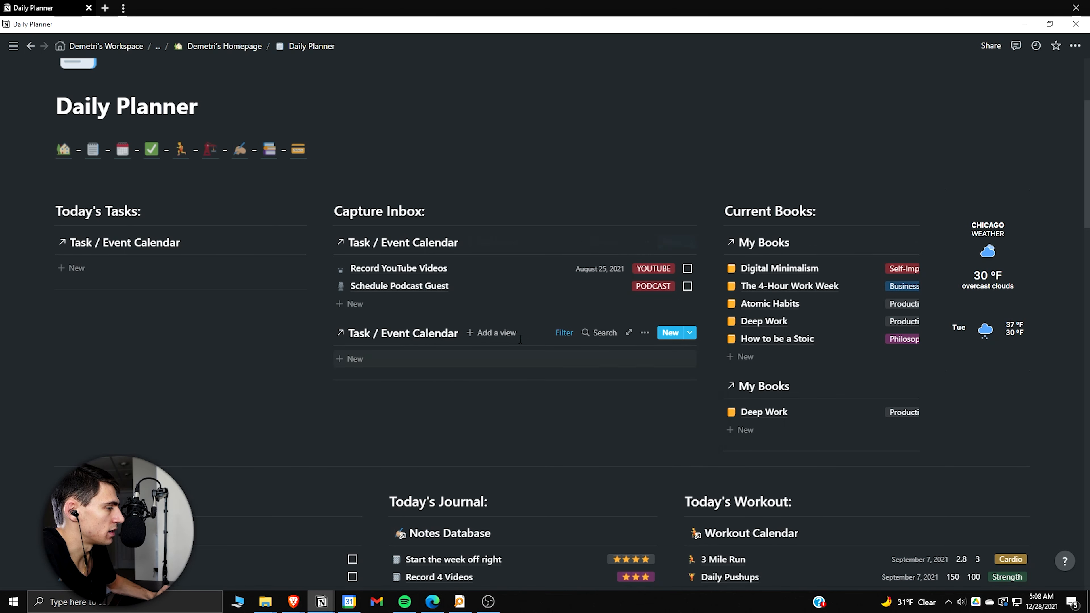
{"action": "left_click", "coordinate": [560, 334]}
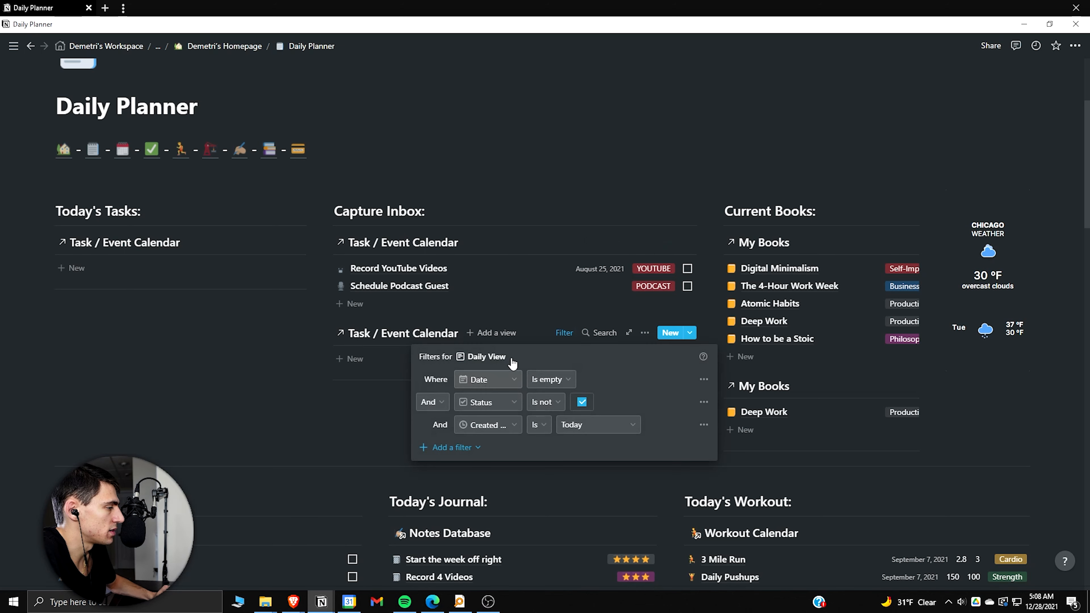
{"action": "left_click", "coordinate": [530, 303]}
{"action": "left_click", "coordinate": [644, 241]}
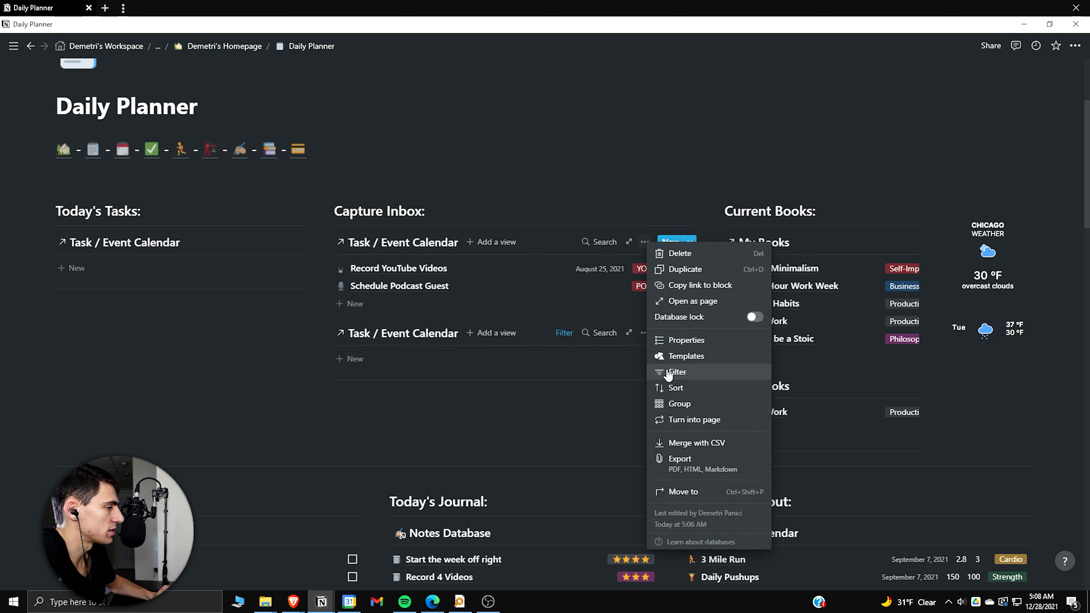
{"action": "left_click", "coordinate": [327, 315]}
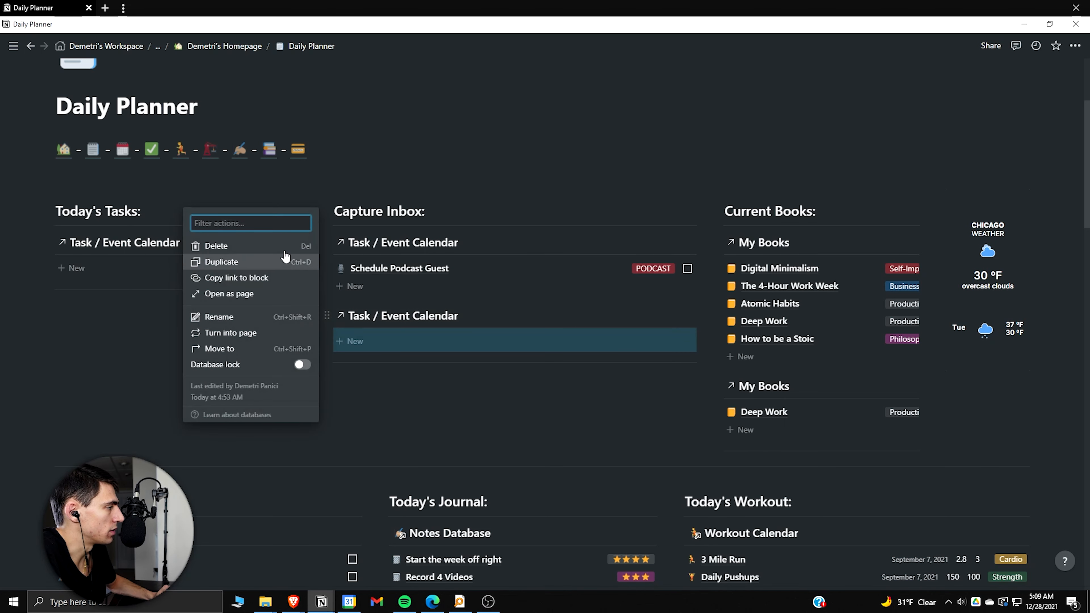
{"action": "left_click", "coordinate": [286, 246]}
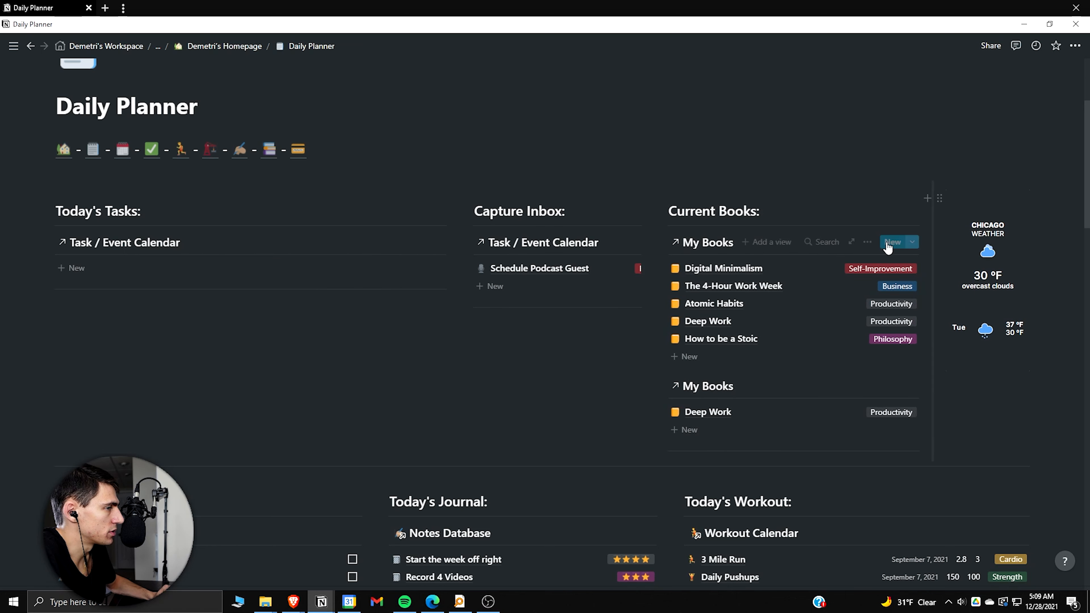
Filter the new Current Books list by Status to match the original My Books list, and delete the original below it.
{"action": "left_click", "coordinate": [805, 386]}
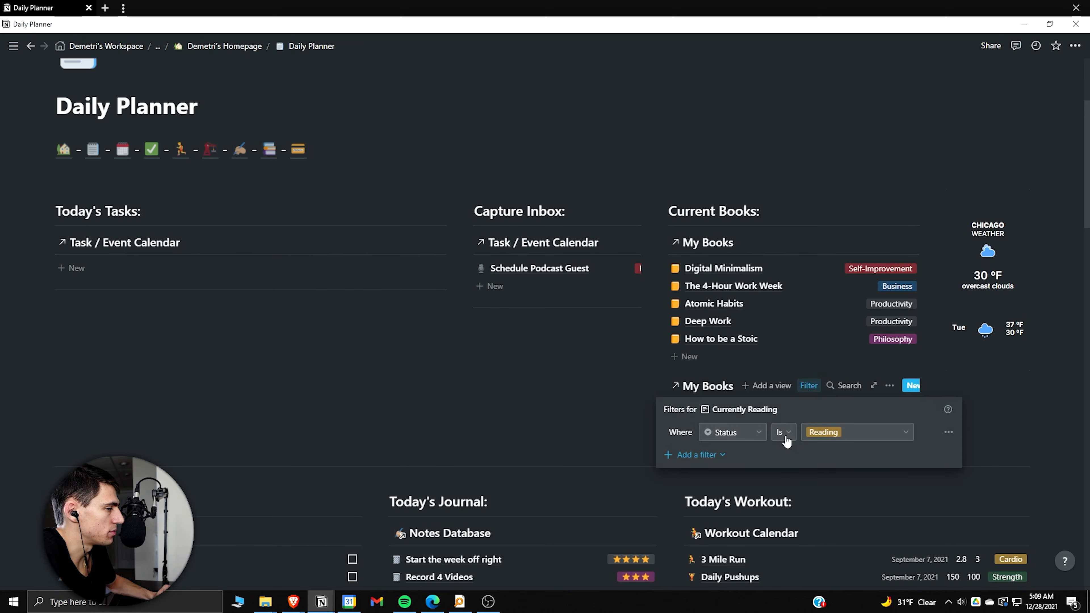
{"action": "left_click", "coordinate": [821, 333]}
{"action": "left_click", "coordinate": [867, 242]}
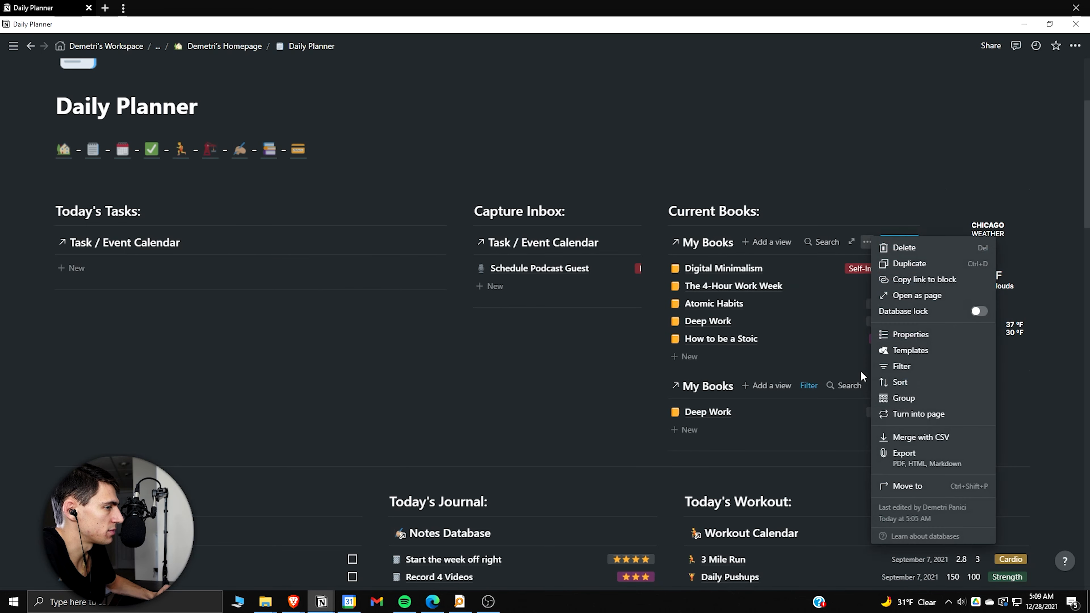
{"action": "left_click", "coordinate": [901, 366]}
{"action": "left_click", "coordinate": [693, 348]}
{"action": "left_click", "coordinate": [694, 369]}
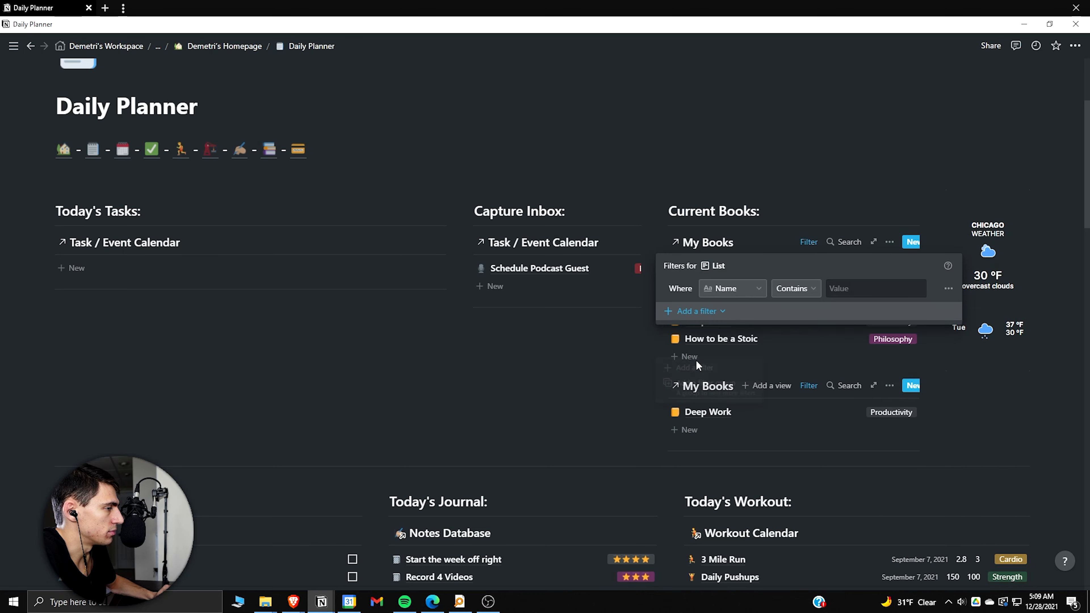
{"action": "left_click", "coordinate": [740, 289]}
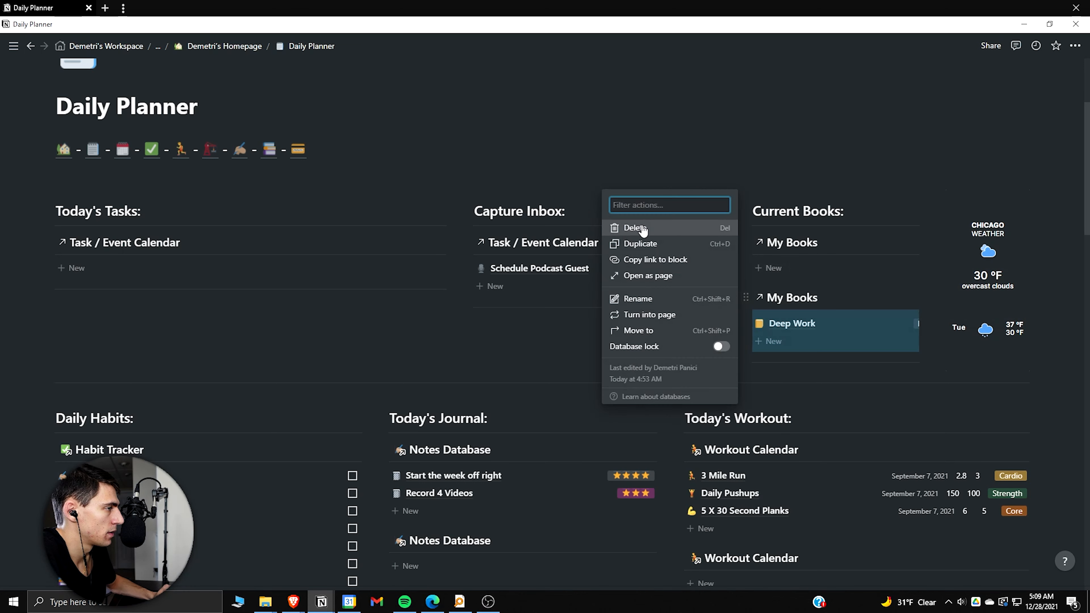
{"action": "left_click", "coordinate": [642, 229]}
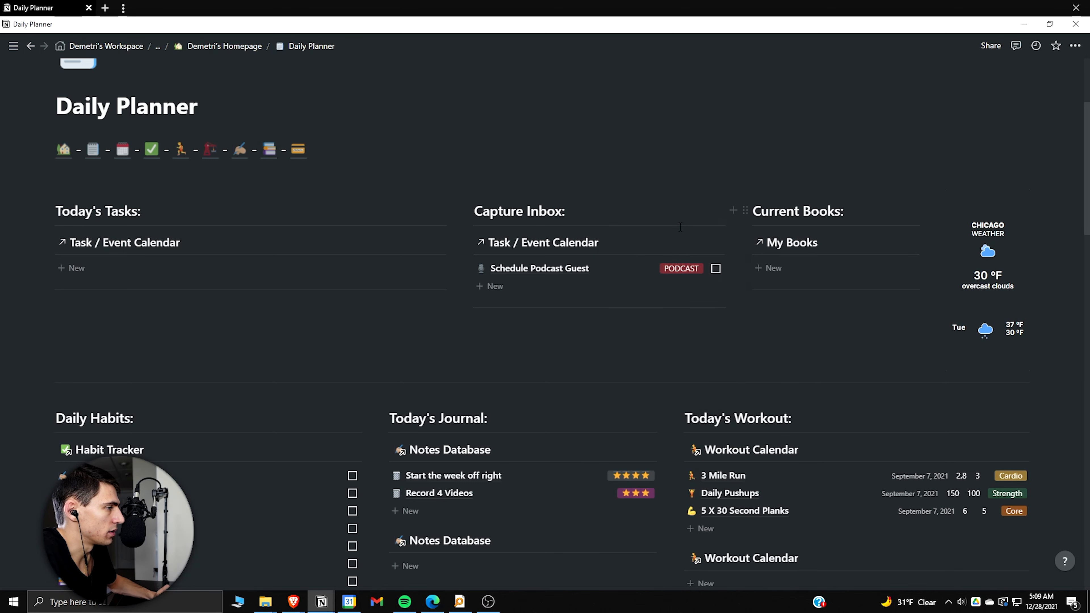
Filter the new Habit Tracker list under Daily Habits like the original: Date is Today and Status is not checked.
{"action": "scroll", "coordinate": [316, 350], "scroll_direction": "down", "scroll_amount": 15}
{"action": "scroll", "coordinate": [226, 297], "scroll_direction": "up", "scroll_amount": 1}
{"action": "left_click", "coordinate": [229, 299]}
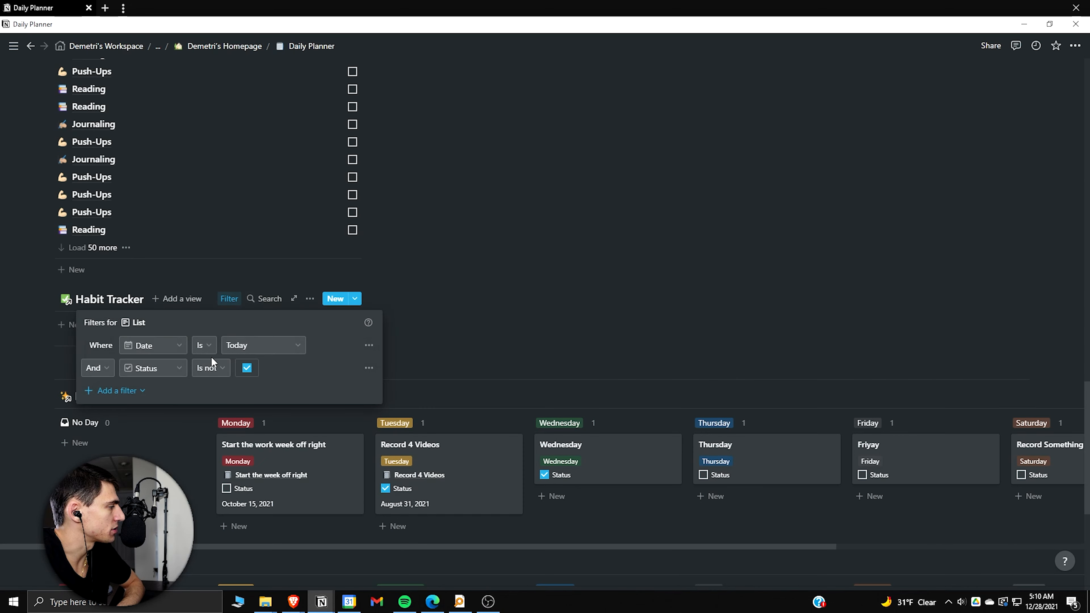
{"action": "left_click", "coordinate": [245, 192]}
{"action": "scroll", "coordinate": [256, 216], "scroll_direction": "up", "scroll_amount": 15}
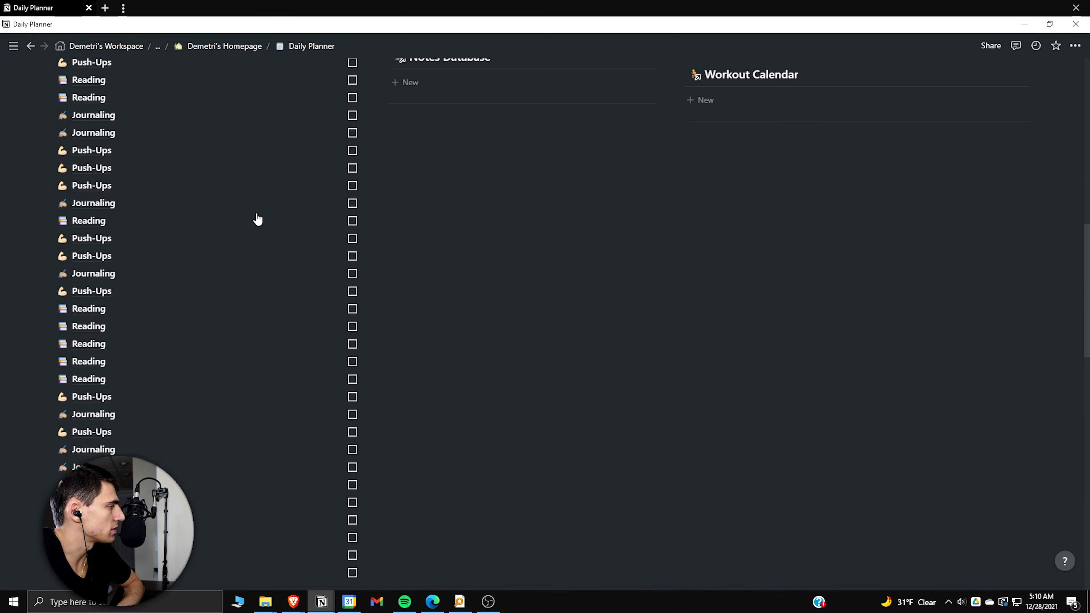
{"action": "left_click", "coordinate": [306, 251]}
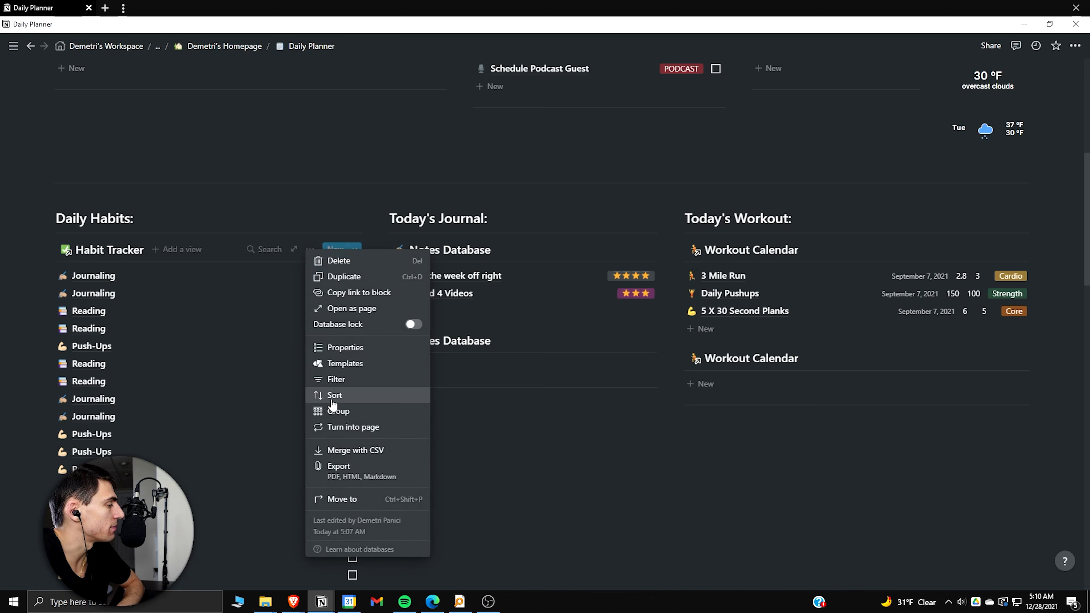
{"action": "left_click", "coordinate": [336, 379]}
{"action": "left_click", "coordinate": [127, 357]}
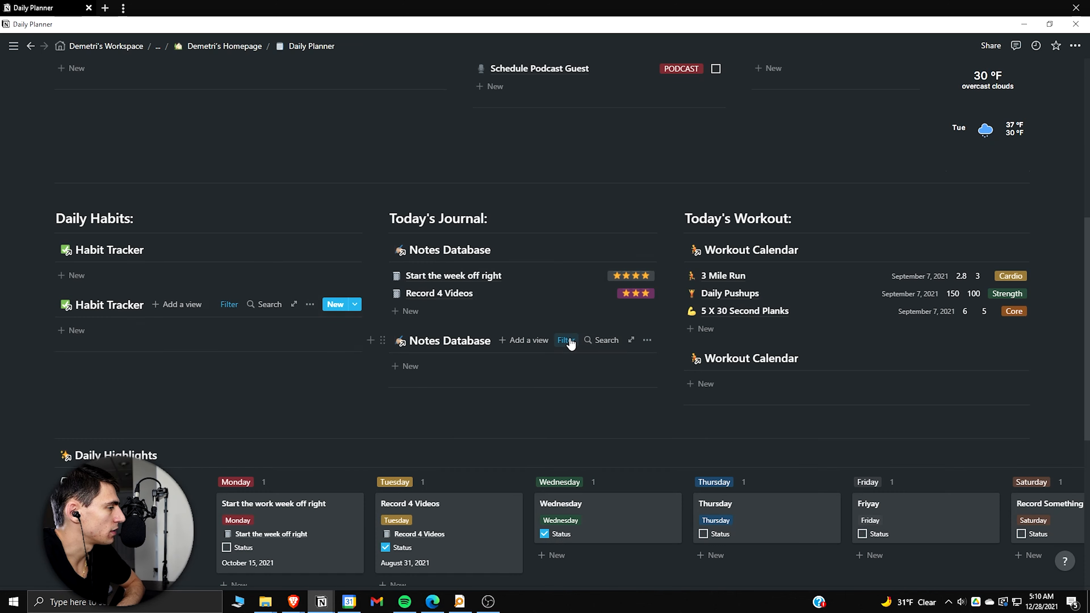
Filter the new Notes Database list to Date is Today, and give the new Workout Calendar list the same filter as its original.
{"action": "left_click", "coordinate": [566, 340]}
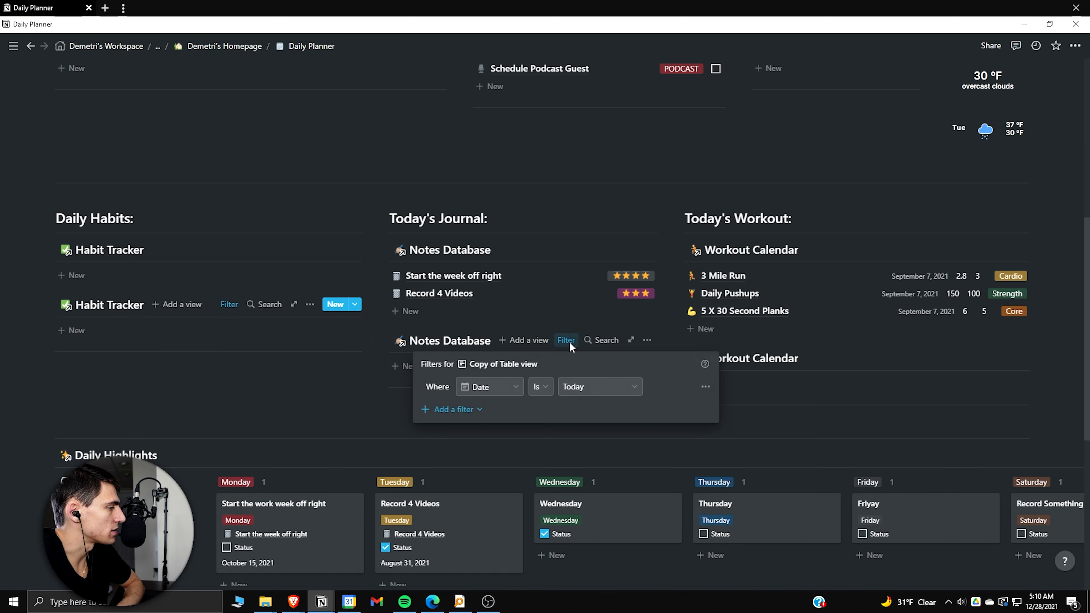
{"action": "left_click", "coordinate": [574, 290]}
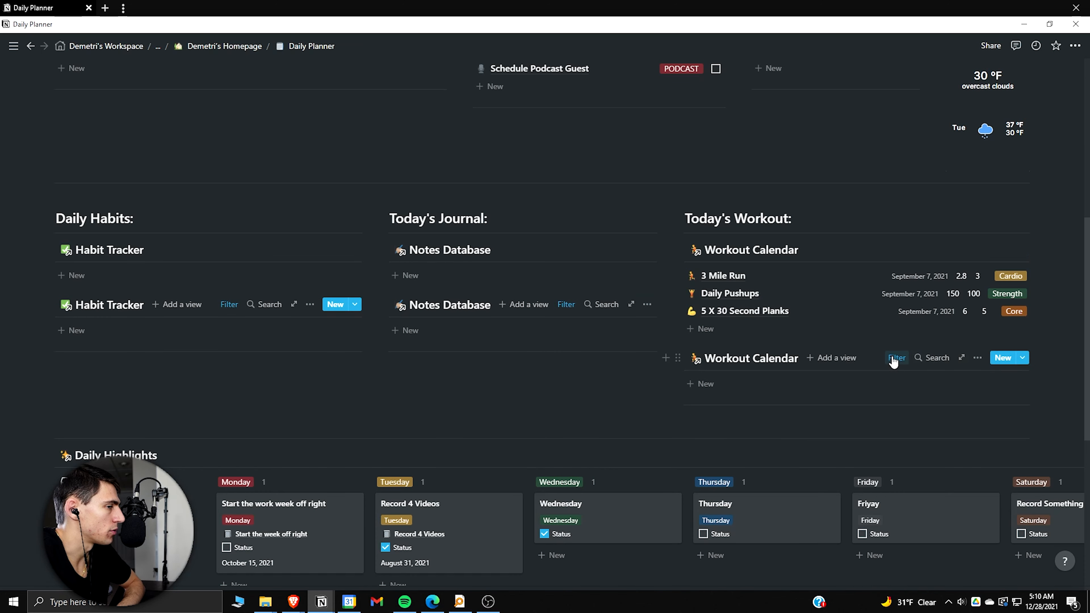
{"action": "left_click", "coordinate": [896, 358]}
{"action": "left_click", "coordinate": [904, 254]}
Delete the original Habit Tracker, Notes Database and Workout Calendar lists below their new versions.
{"action": "left_click", "coordinate": [48, 304]}
{"action": "left_click", "coordinate": [678, 302]}
{"action": "left_click", "coordinate": [677, 304]}
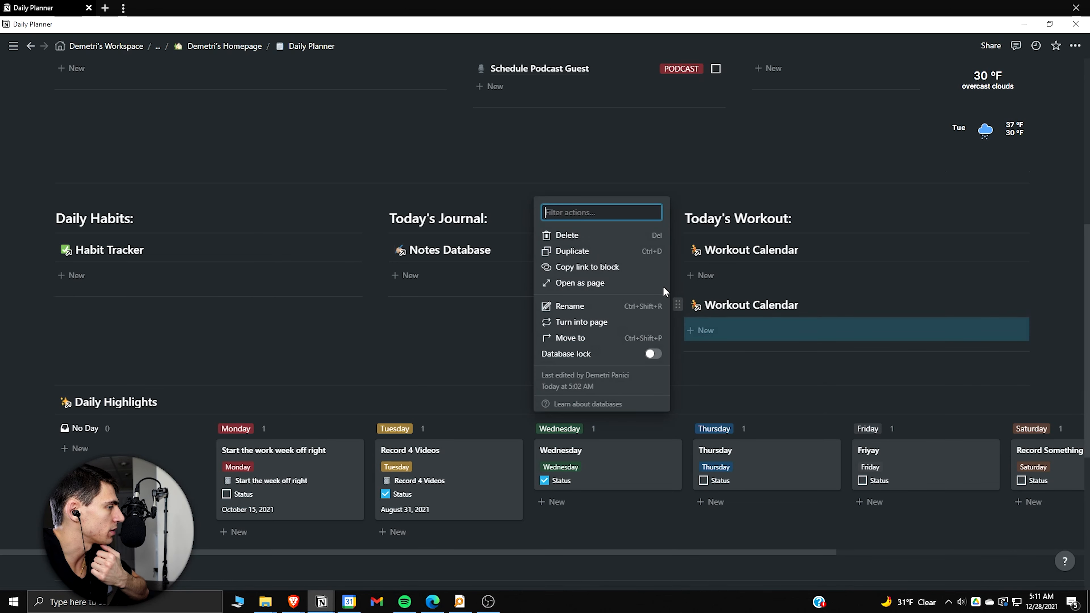
{"action": "left_click", "coordinate": [567, 235]}
Filter the new Daily Highlights board to Progress is Current, matching the original board below it.
{"action": "scroll", "coordinate": [757, 354], "scroll_direction": "down", "scroll_amount": 4}
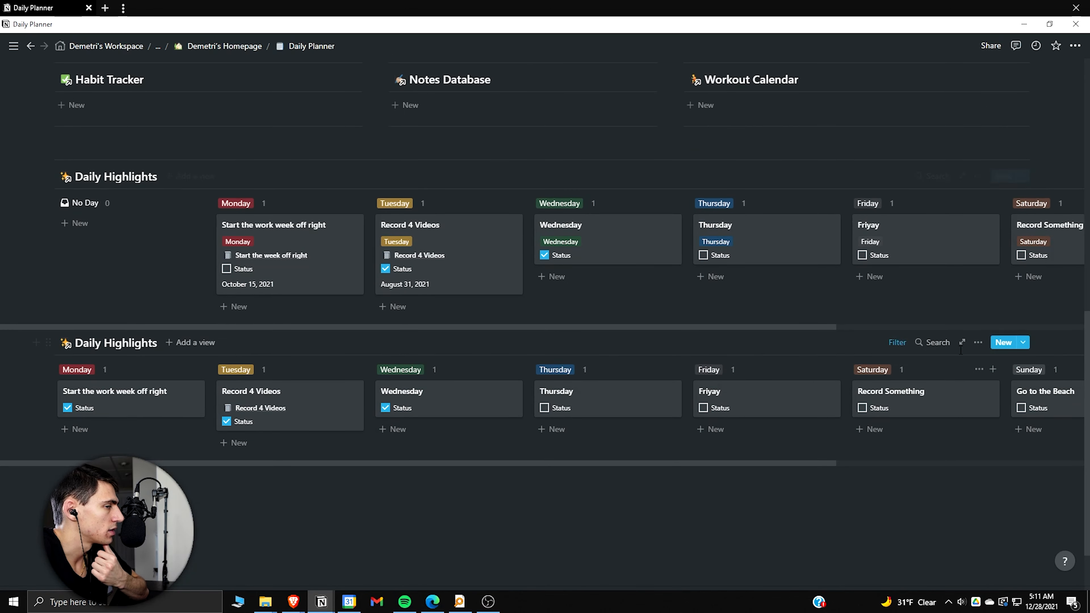
{"action": "left_click", "coordinate": [896, 342]}
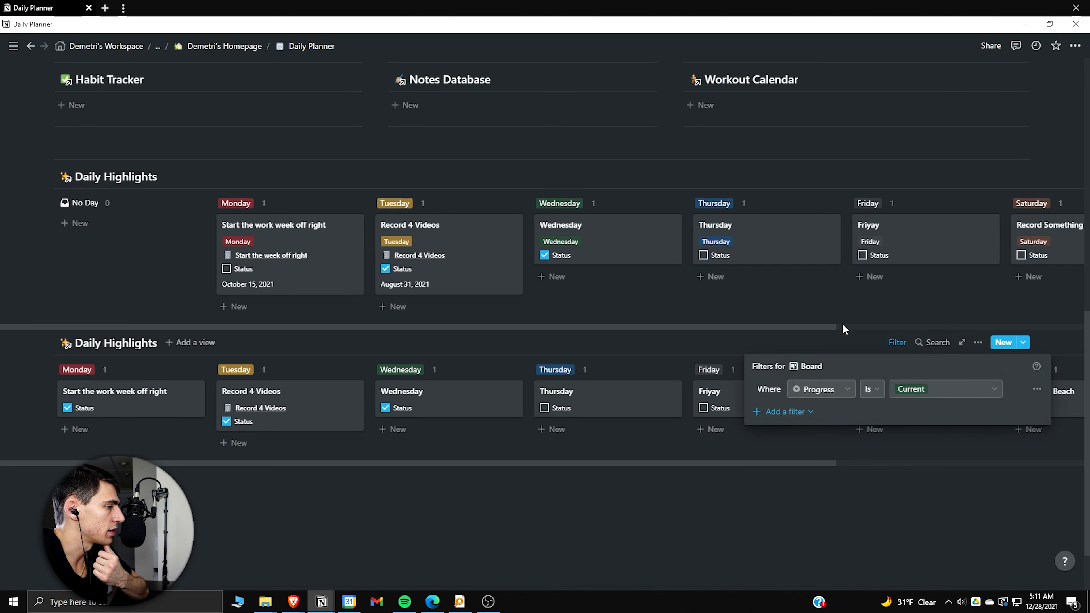
{"action": "left_click", "coordinate": [904, 218]}
{"action": "left_click", "coordinate": [977, 176]}
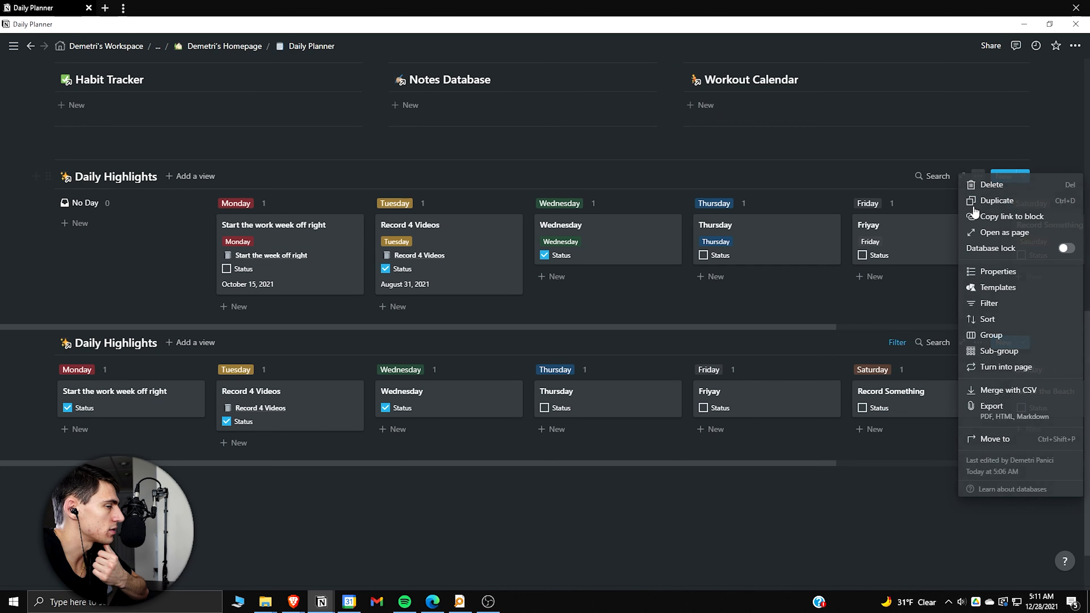
{"action": "left_click", "coordinate": [973, 309]}
{"action": "left_click", "coordinate": [785, 282]}
{"action": "left_click", "coordinate": [811, 223]}
{"action": "left_click", "coordinate": [779, 319]}
{"action": "left_click", "coordinate": [944, 223]}
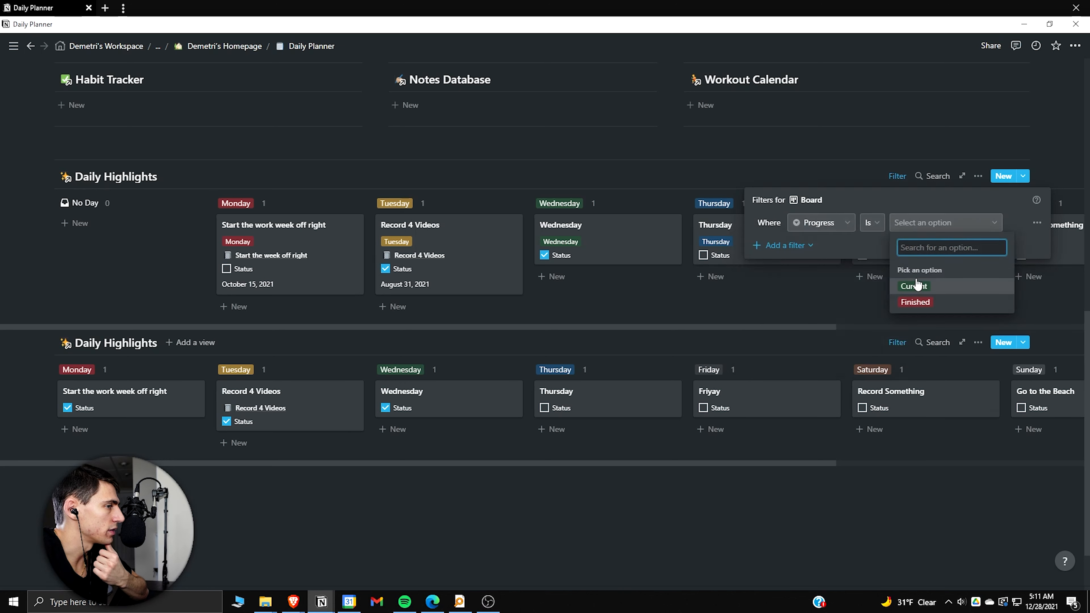
{"action": "left_click", "coordinate": [916, 285]}
Hide the Day and Date properties on the new Daily Highlights board, keeping Related Journal and Status, and delete the original board.
{"action": "left_click", "coordinate": [978, 176]}
{"action": "left_click", "coordinate": [977, 271]}
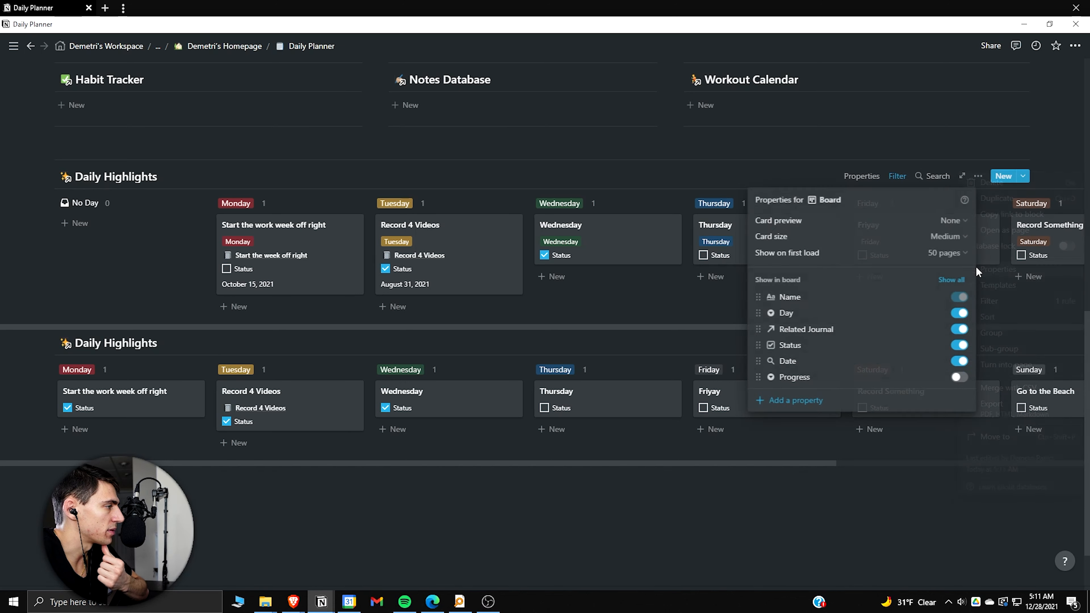
{"action": "left_click", "coordinate": [958, 312]}
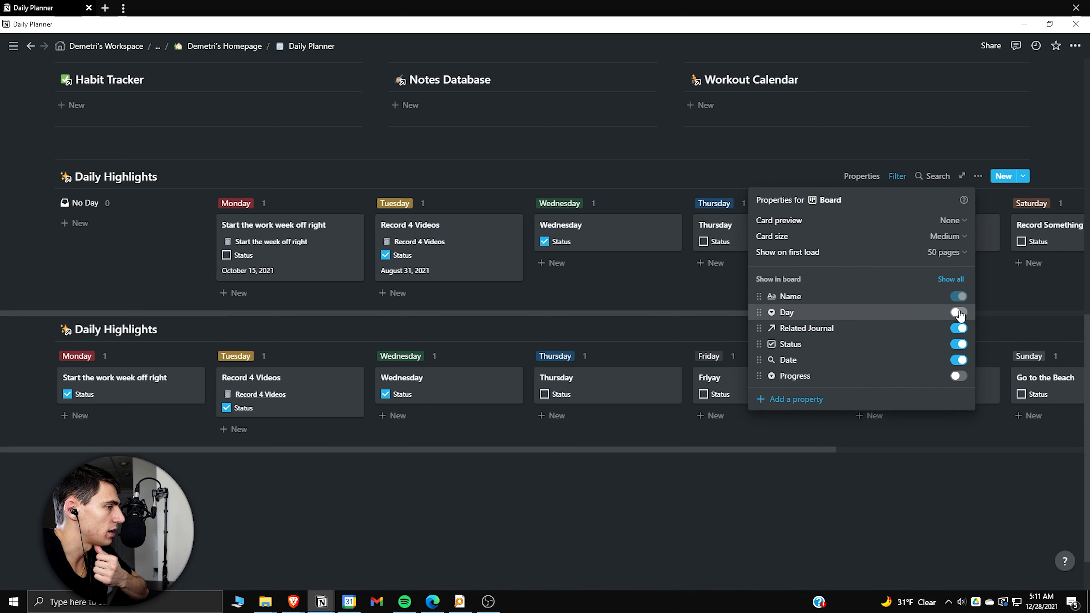
{"action": "left_click", "coordinate": [958, 328]}
{"action": "left_click", "coordinate": [638, 371]}
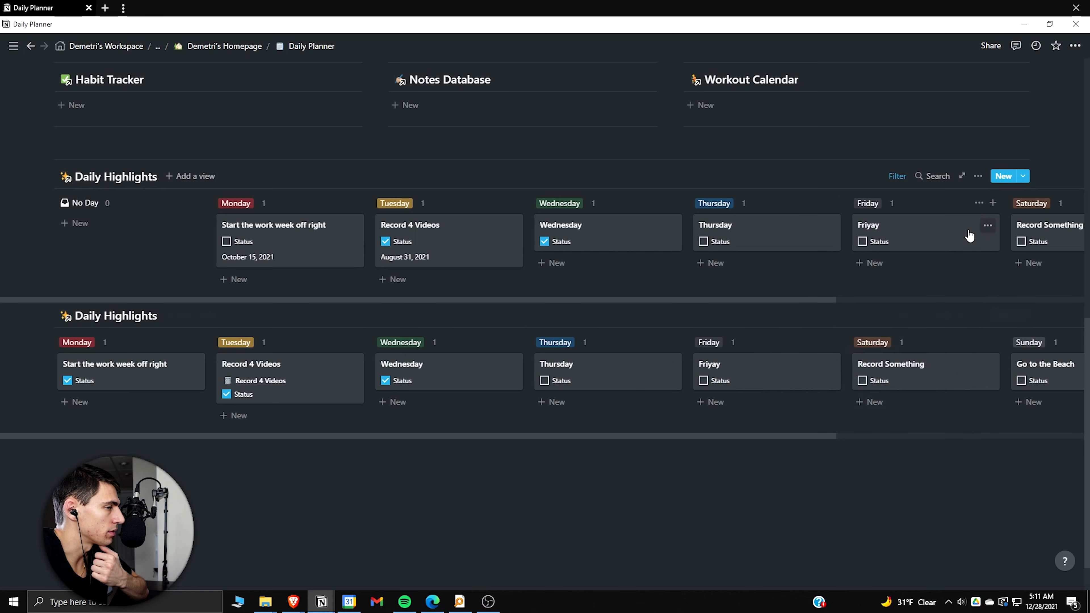
{"action": "left_click", "coordinate": [982, 176]}
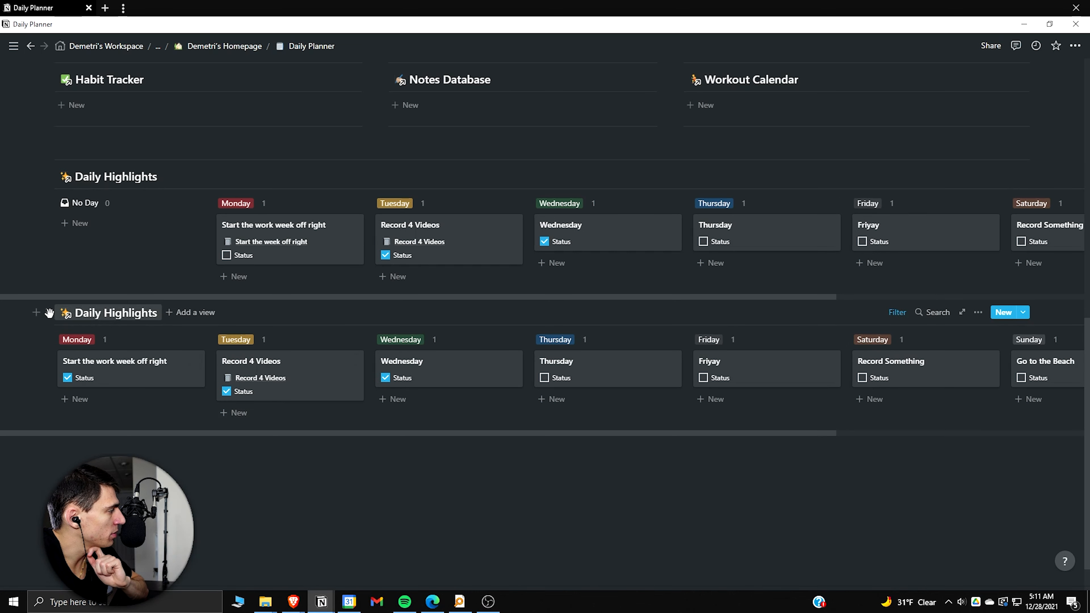
{"action": "left_click", "coordinate": [47, 311]}
{"action": "left_click", "coordinate": [84, 242]}
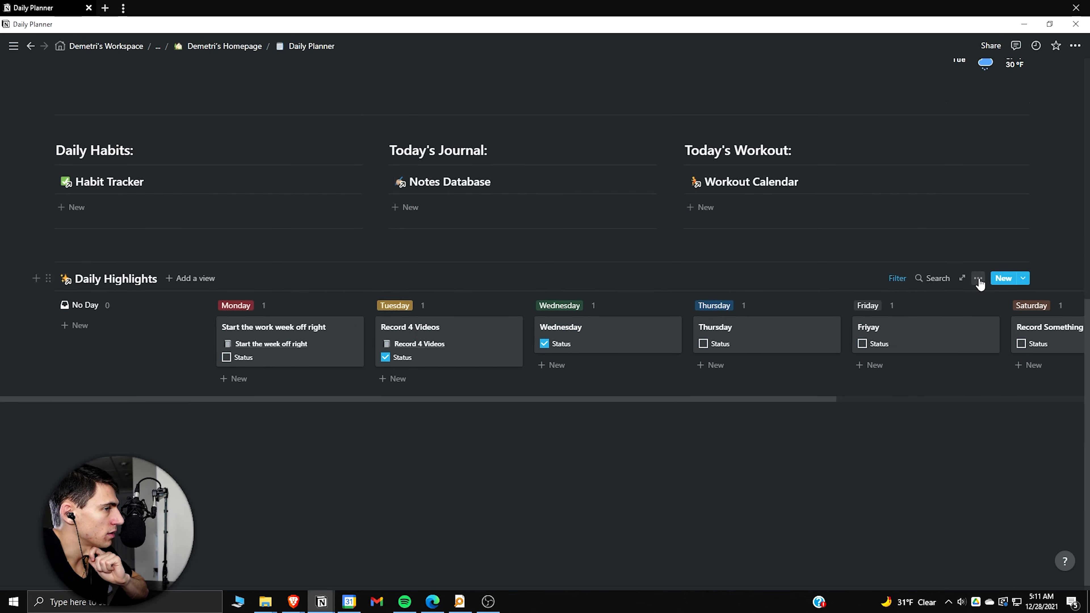
Review the Daily Highlights board's group settings and return to the start of the Daily Planner.
{"action": "left_click", "coordinate": [981, 279]}
{"action": "left_click", "coordinate": [986, 416]}
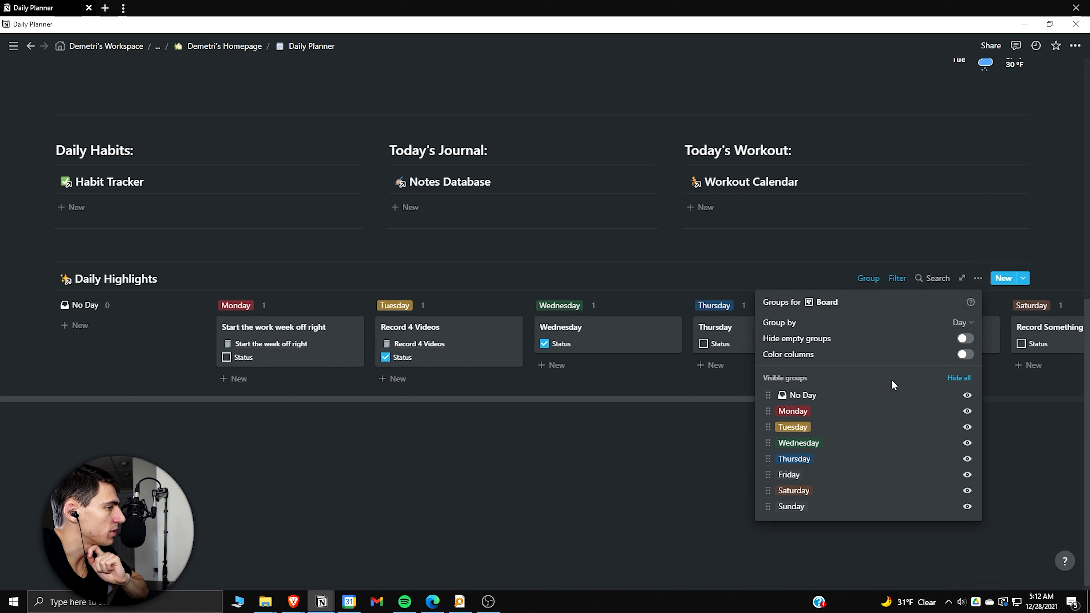
{"action": "key", "text": "Escape"}
{"action": "scroll", "coordinate": [708, 414], "scroll_direction": "up", "scroll_amount": 9}
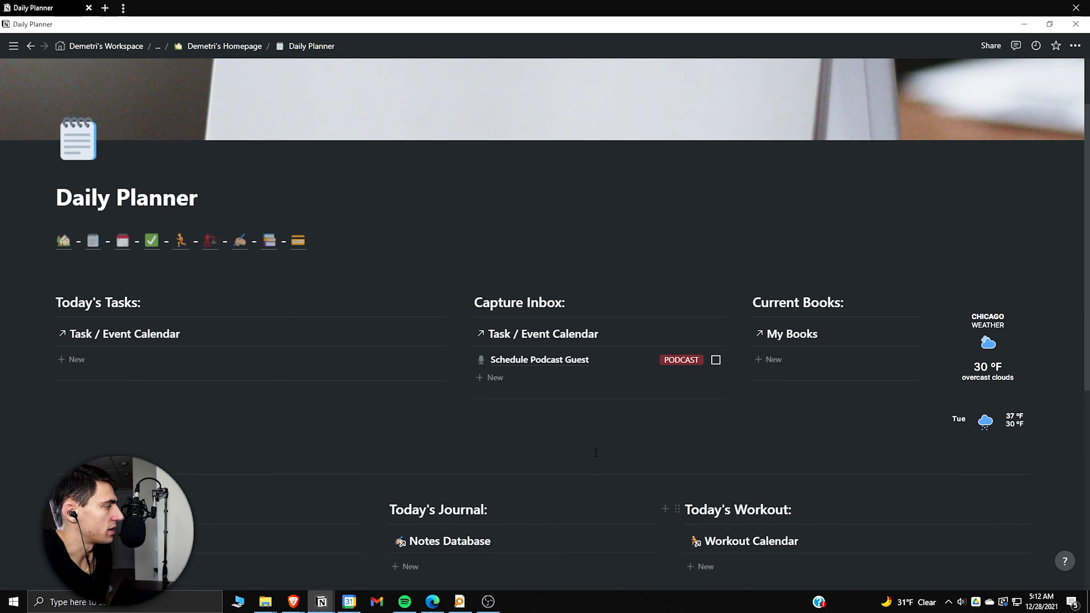